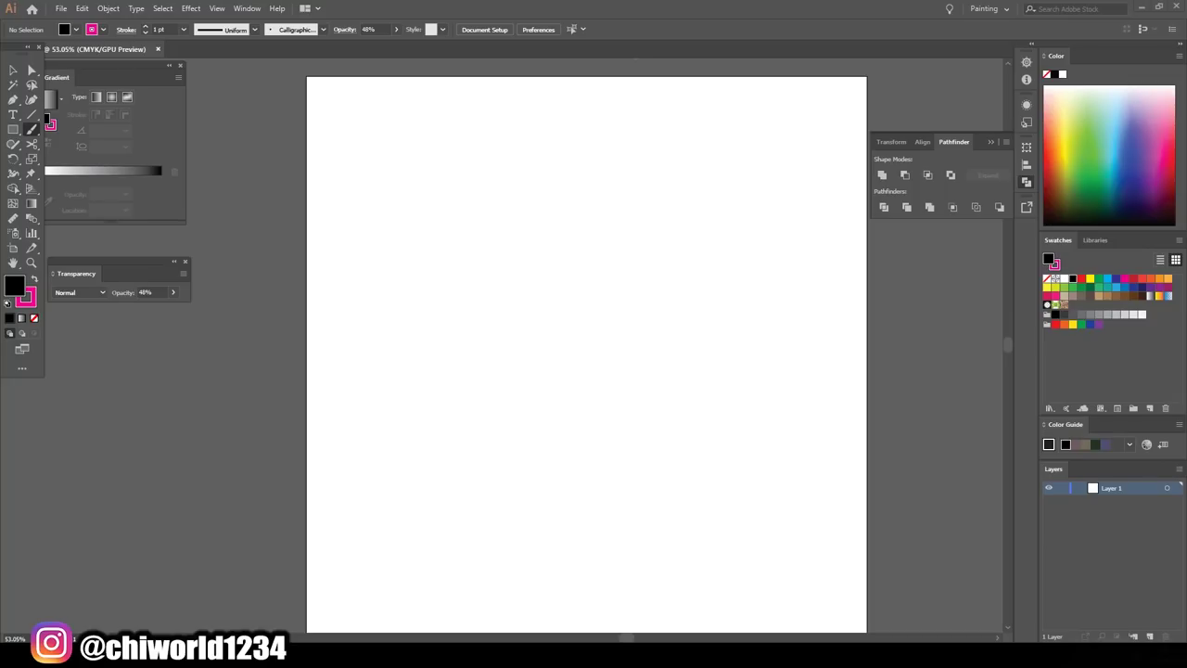
Sketch the pink head outline, ear and scowling eyebrow lines.
{"action": "mouse_move", "coordinate": [547, 468]}
{"action": "left_mouse_down"}
{"action": "mouse_move", "coordinate": [532, 442]}
{"action": "mouse_move", "coordinate": [696, 398]}
{"action": "mouse_move", "coordinate": [702, 281]}
{"action": "mouse_move", "coordinate": [457, 268]}
{"action": "mouse_move", "coordinate": [482, 413]}
{"action": "mouse_move", "coordinate": [551, 467]}
{"action": "mouse_move", "coordinate": [710, 392]}
{"action": "mouse_move", "coordinate": [700, 295]}
{"action": "mouse_move", "coordinate": [800, 273]}
{"action": "mouse_move", "coordinate": [788, 307]}
{"action": "left_mouse_up"}
{"action": "mouse_move", "coordinate": [515, 444]}
{"action": "left_mouse_down"}
{"action": "mouse_move", "coordinate": [458, 389]}
{"action": "mouse_move", "coordinate": [445, 219]}
{"action": "left_mouse_up"}
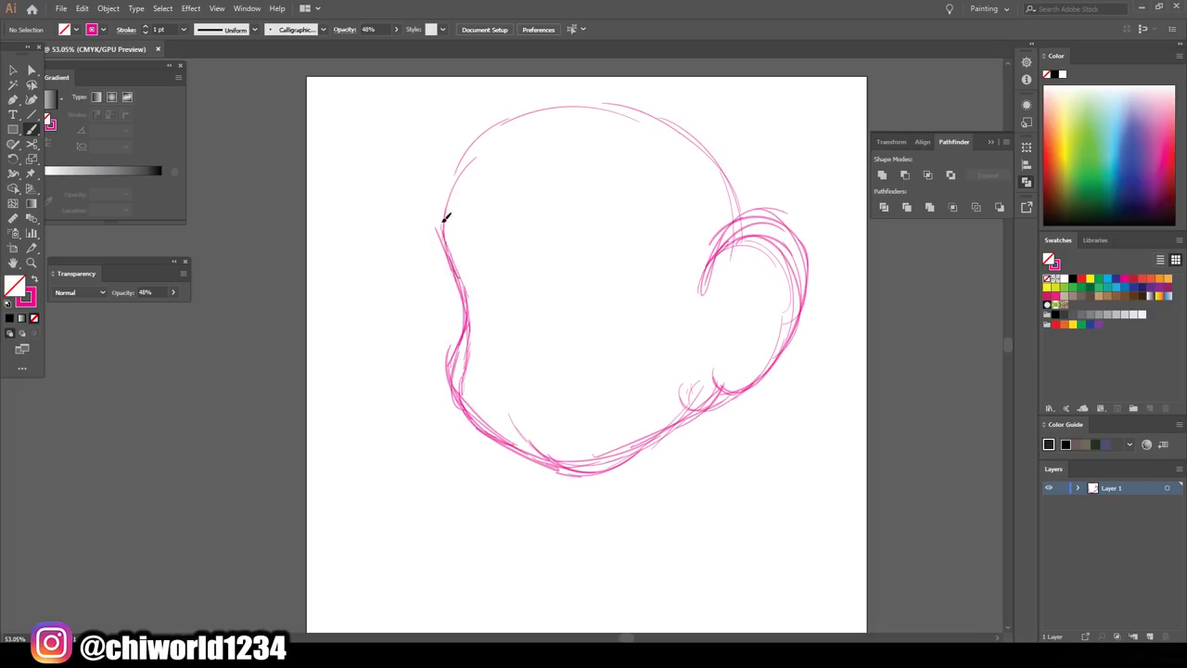
{"action": "left_click_drag", "start_coordinate": [656, 228], "coordinate": [685, 269]}
{"action": "mouse_move", "coordinate": [684, 269]}
{"action": "left_mouse_down"}
{"action": "mouse_move", "coordinate": [562, 311]}
{"action": "mouse_move", "coordinate": [671, 239]}
{"action": "left_mouse_up"}
{"action": "left_click_drag", "start_coordinate": [651, 239], "coordinate": [686, 269]}
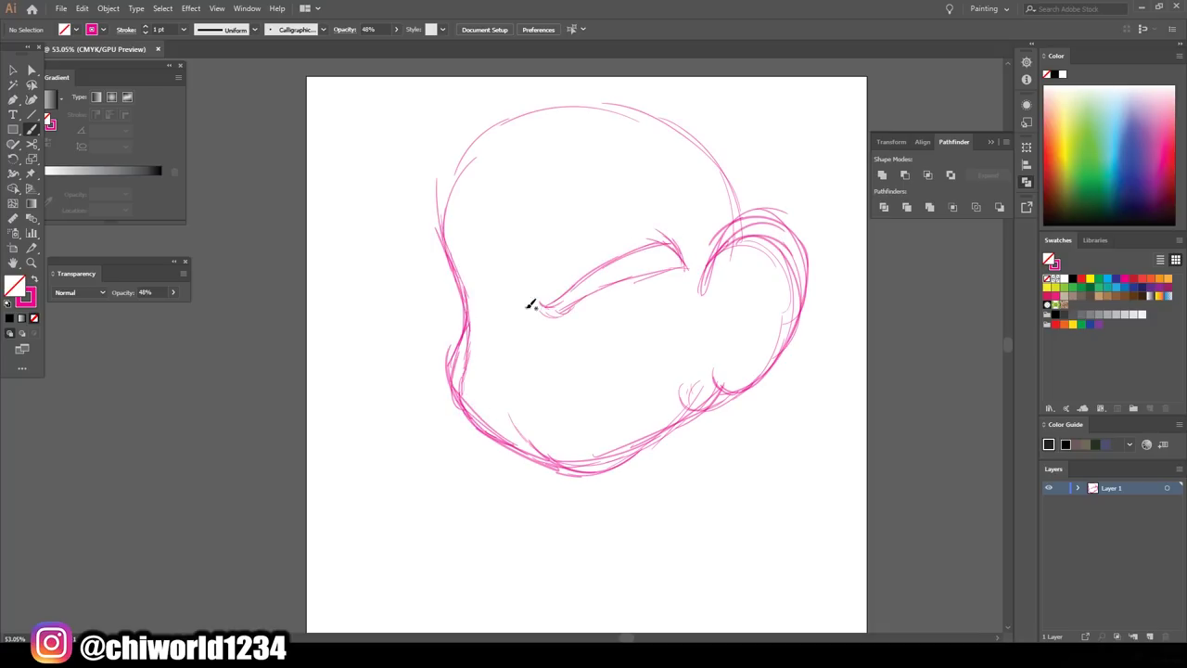
{"action": "left_click_drag", "start_coordinate": [517, 295], "coordinate": [463, 219]}
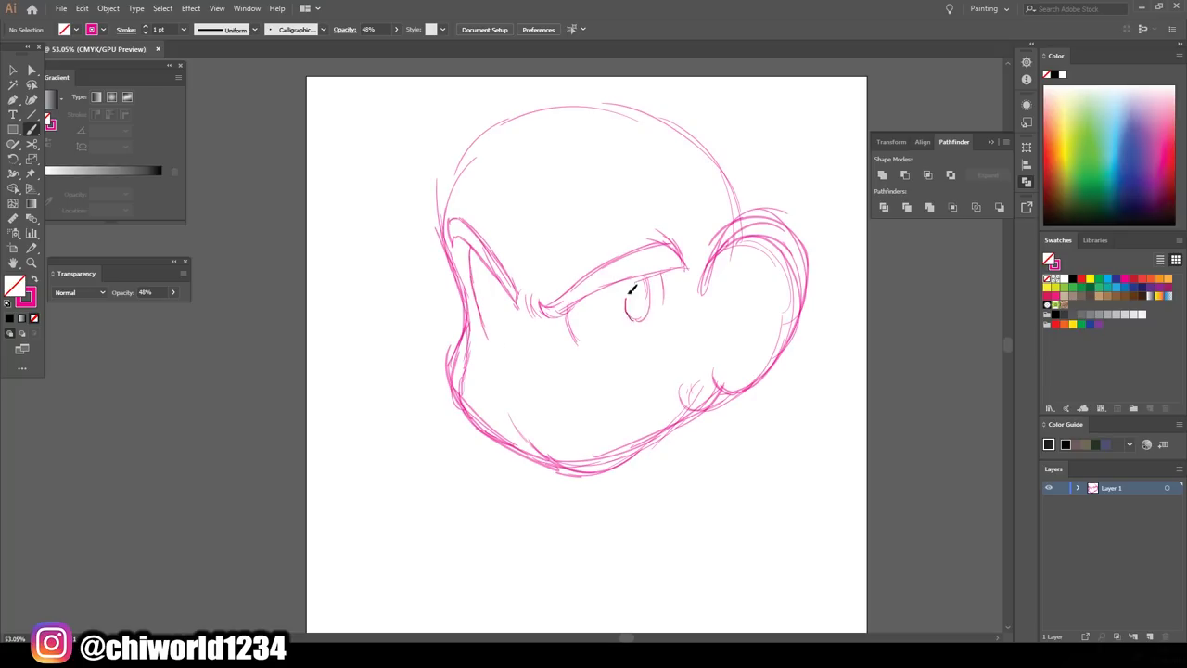
Redraw the right eye as an oval and delete the stray lower-right jaw strokes.
{"action": "left_click_drag", "start_coordinate": [631, 290], "coordinate": [636, 276]}
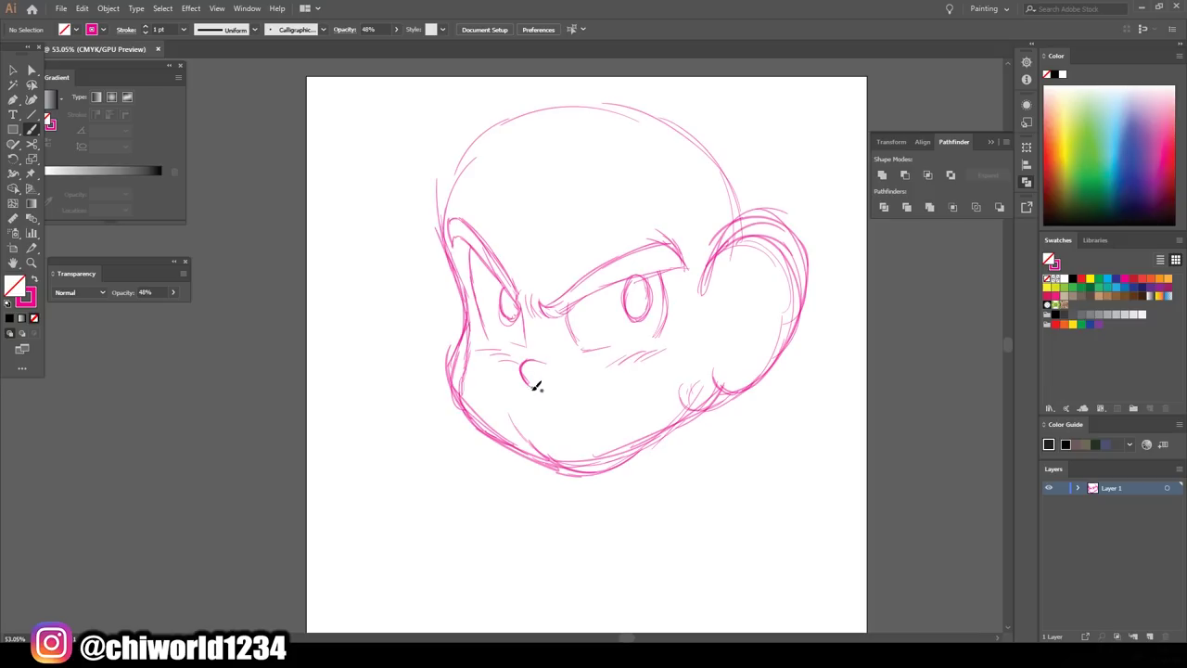
{"action": "key", "text": "v"}
{"action": "left_click", "coordinate": [702, 392]}
{"action": "key", "text": "Delete"}
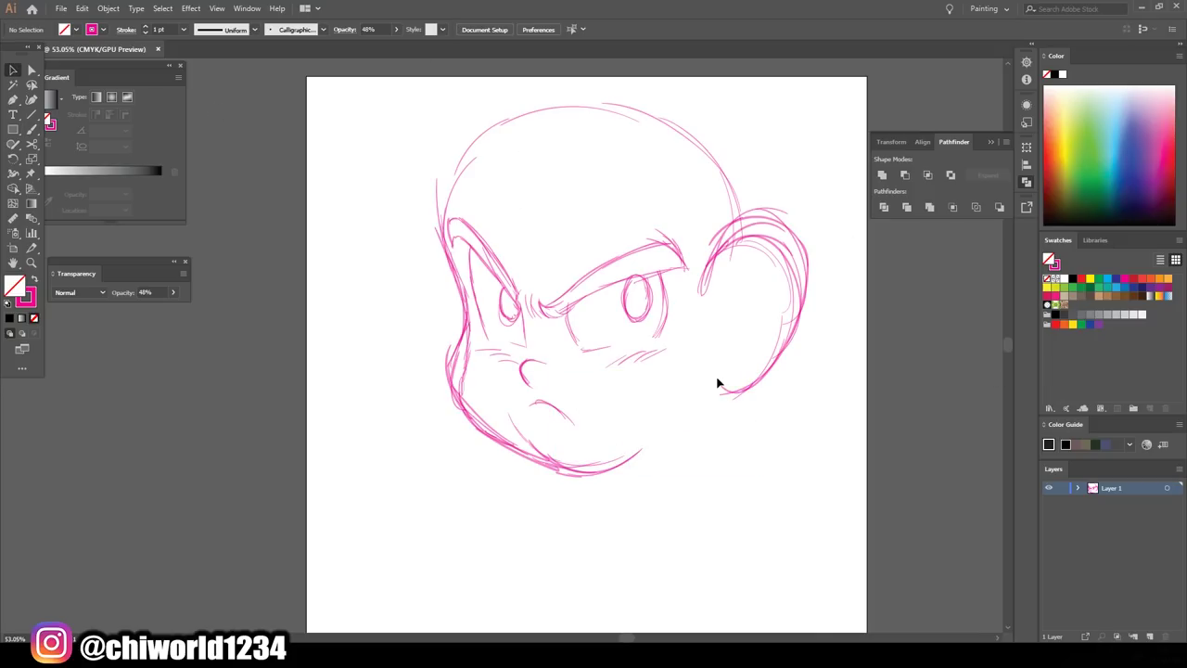
{"action": "key", "text": "b"}
Redraw the lower-right jaw line and add heavier strokes around the right ear.
{"action": "mouse_move", "coordinate": [723, 388]}
{"action": "left_mouse_down"}
{"action": "mouse_move", "coordinate": [646, 461]}
{"action": "mouse_move", "coordinate": [565, 466]}
{"action": "mouse_move", "coordinate": [448, 363]}
{"action": "mouse_move", "coordinate": [451, 243]}
{"action": "left_mouse_up"}
{"action": "left_click_drag", "start_coordinate": [639, 449], "coordinate": [719, 394]}
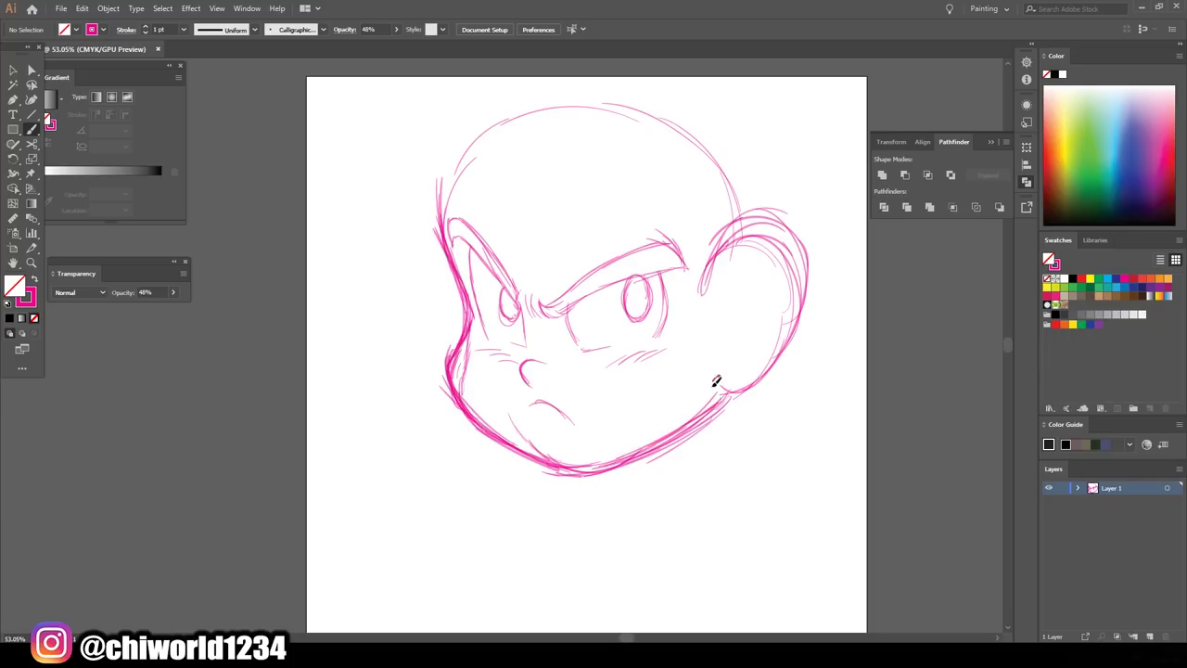
{"action": "left_click_drag", "start_coordinate": [715, 278], "coordinate": [803, 265]}
{"action": "mouse_move", "coordinate": [741, 227]}
{"action": "left_mouse_down"}
{"action": "mouse_move", "coordinate": [810, 257]}
{"action": "mouse_move", "coordinate": [723, 396]}
{"action": "left_mouse_up"}
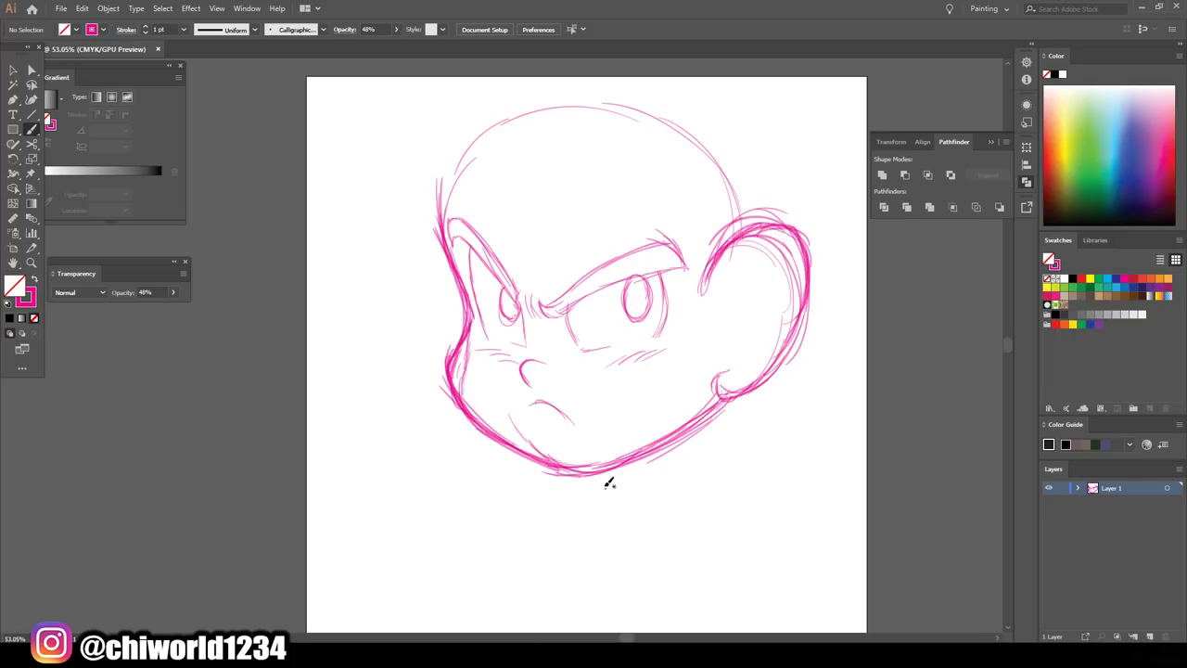
{"action": "key", "text": "ctrl+minus"}
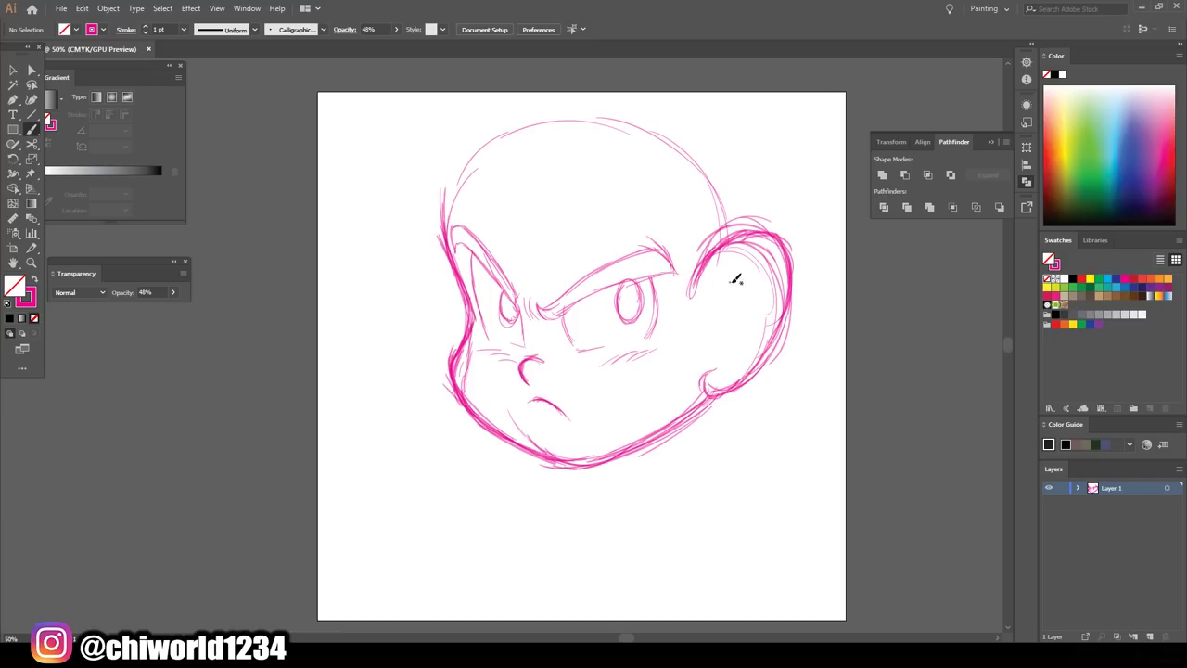
Narrow the right half of the head and ear by dragging its bounding box inward.
{"action": "key", "text": "v"}
{"action": "left_click_drag", "start_coordinate": [695, 213], "coordinate": [828, 399]}
{"action": "left_click_drag", "start_coordinate": [794, 118], "coordinate": [803, 137]}
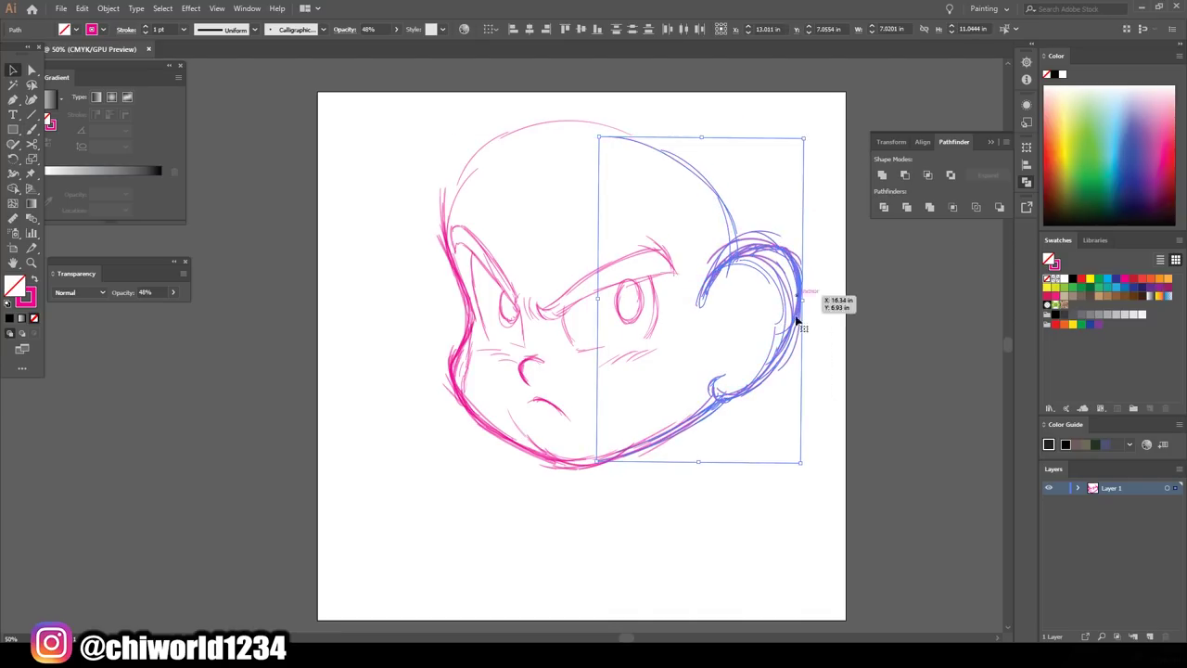
{"action": "key", "text": "ctrl+shift+a"}
{"action": "key", "text": "b"}
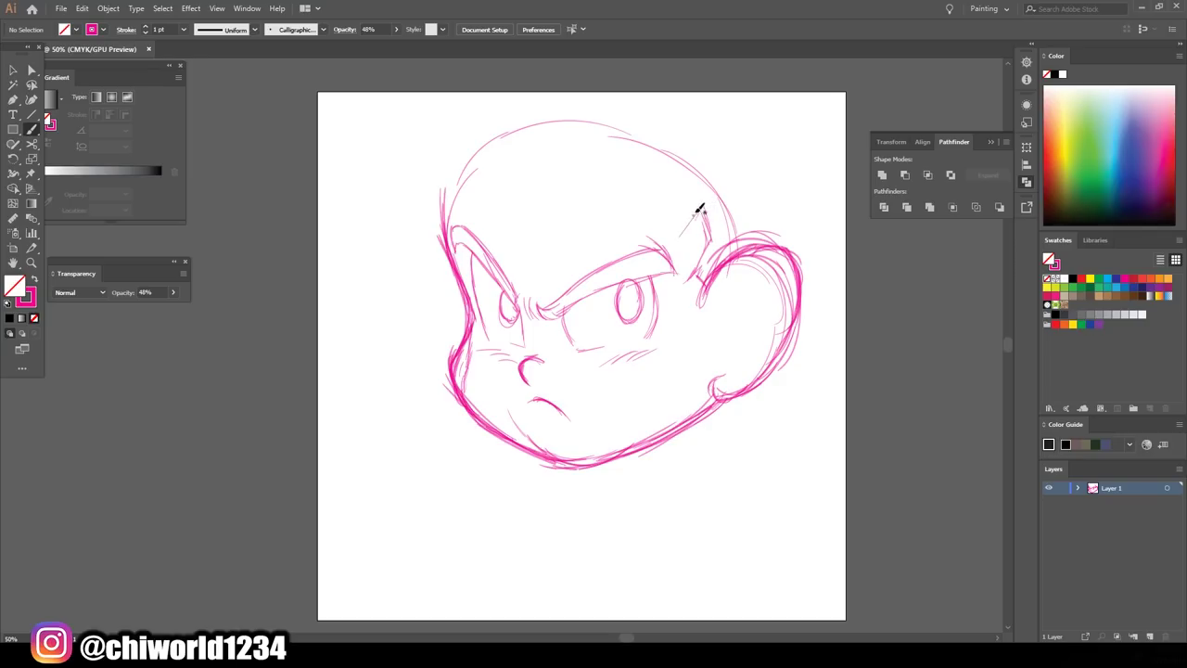
Paint forehead and upper-left hair strands and retrace the ear outline.
{"action": "mouse_move", "coordinate": [562, 260]}
{"action": "left_mouse_down"}
{"action": "mouse_move", "coordinate": [571, 139]}
{"action": "mouse_move", "coordinate": [554, 264]}
{"action": "left_mouse_up"}
{"action": "mouse_move", "coordinate": [579, 120]}
{"action": "left_mouse_down"}
{"action": "mouse_move", "coordinate": [491, 227]}
{"action": "mouse_move", "coordinate": [471, 154]}
{"action": "left_mouse_up"}
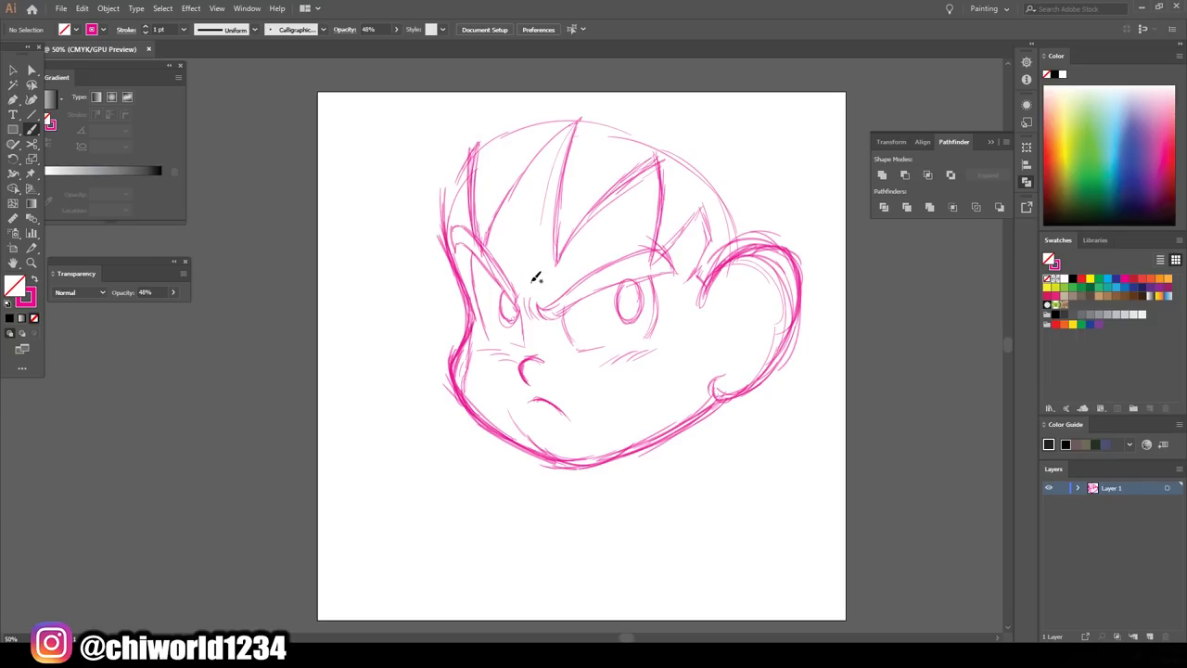
{"action": "left_click_drag", "start_coordinate": [534, 277], "coordinate": [577, 122]}
{"action": "left_click_drag", "start_coordinate": [447, 215], "coordinate": [469, 139]}
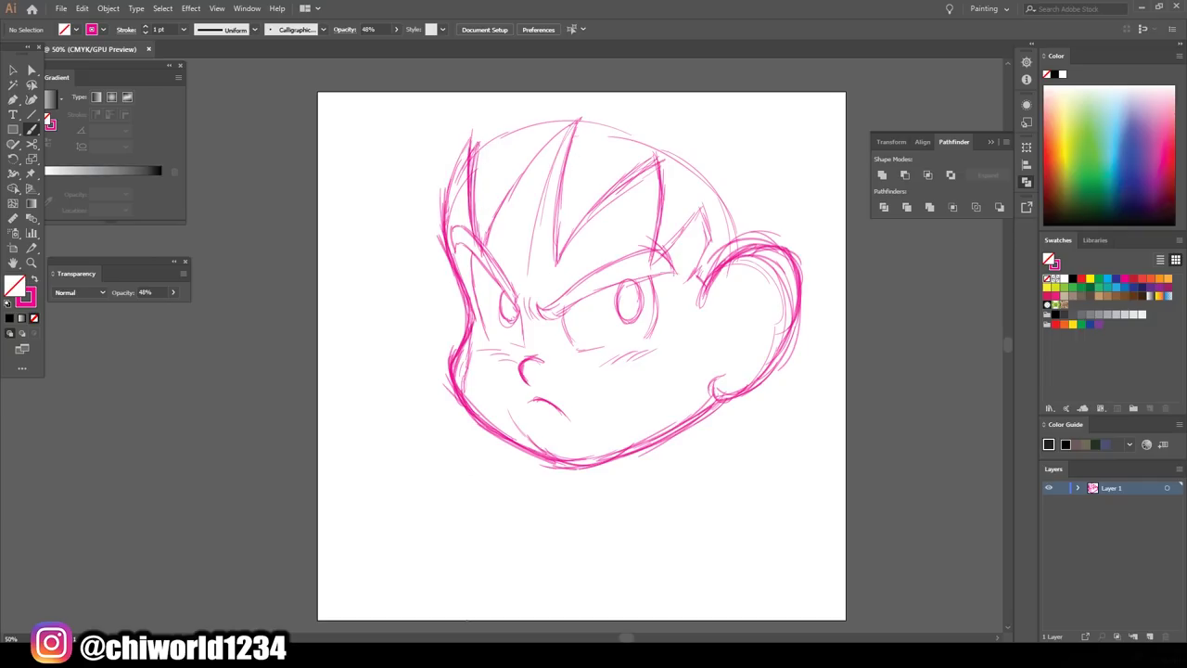
{"action": "mouse_move", "coordinate": [714, 278]}
{"action": "left_mouse_down"}
{"action": "mouse_move", "coordinate": [795, 319]}
{"action": "mouse_move", "coordinate": [720, 396]}
{"action": "mouse_move", "coordinate": [577, 466]}
{"action": "left_mouse_up"}
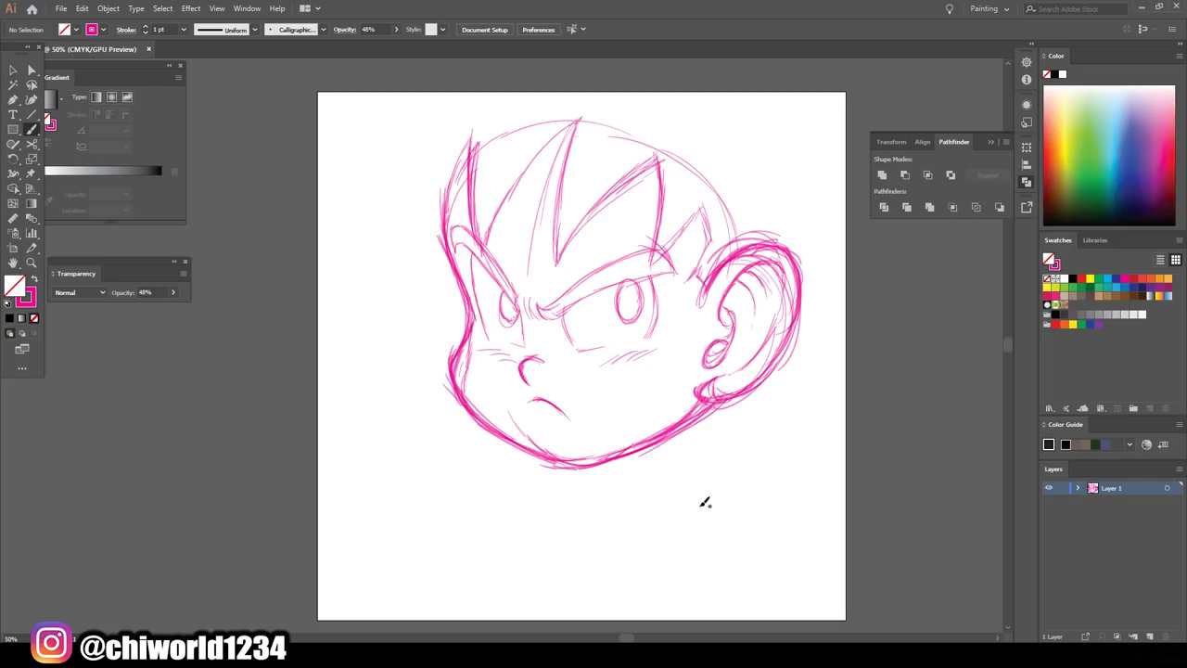
Scale the whole sketch smaller and move it lower on the artboard.
{"action": "key", "text": "ctrl+minus"}
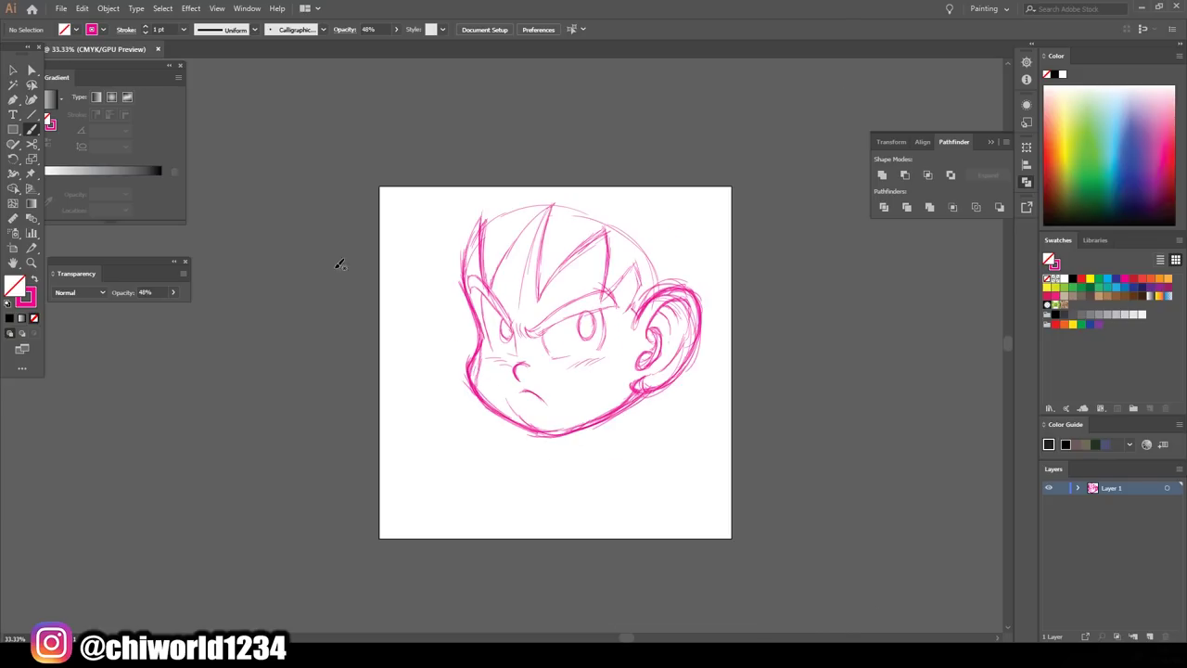
{"action": "key", "text": "v"}
{"action": "key", "text": "ctrl+a"}
{"action": "left_click_drag", "start_coordinate": [694, 204], "coordinate": [647, 265]}
{"action": "left_click_drag", "start_coordinate": [556, 433], "coordinate": [573, 451]}
{"action": "left_click", "coordinate": [839, 586]}
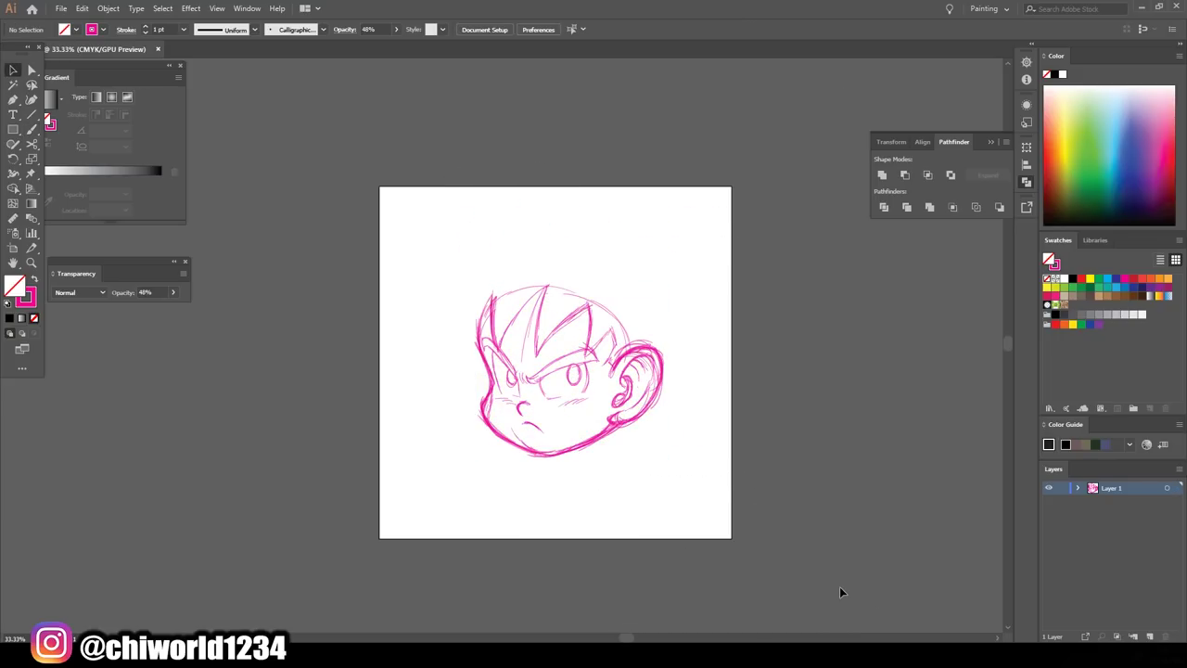
Paint long hair spikes rising above the head and sweeping out to the left.
{"action": "key", "text": "b"}
{"action": "mouse_move", "coordinate": [667, 329]}
{"action": "left_mouse_down"}
{"action": "mouse_move", "coordinate": [640, 252]}
{"action": "mouse_move", "coordinate": [586, 225]}
{"action": "left_mouse_up"}
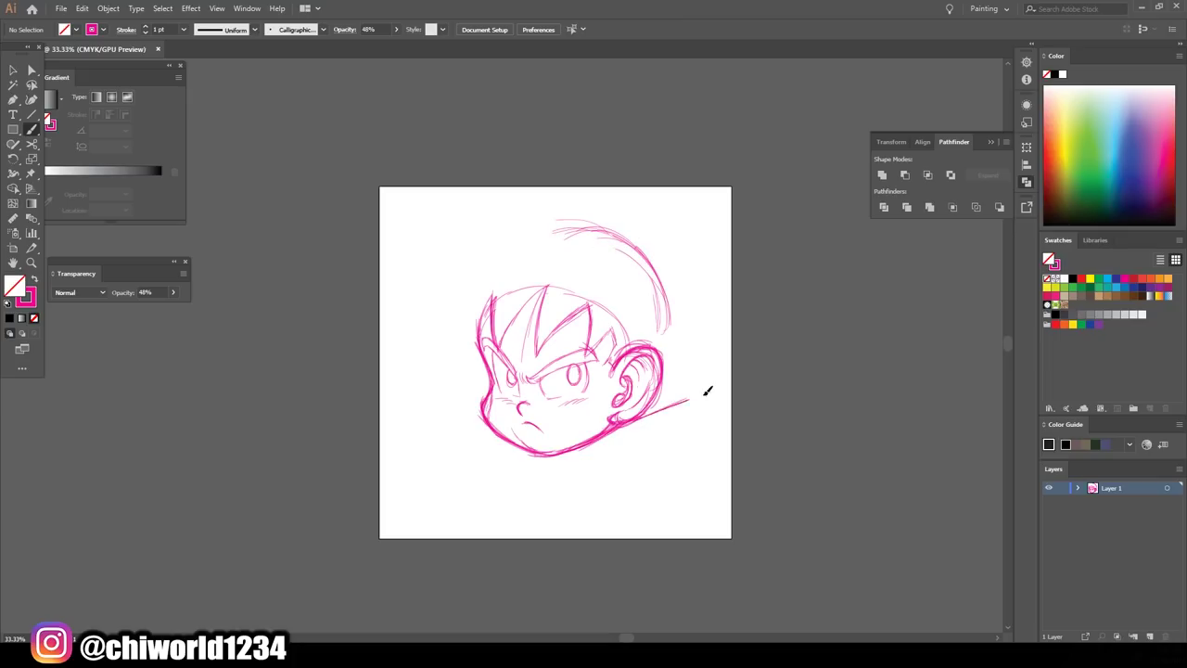
{"action": "left_click_drag", "start_coordinate": [706, 390], "coordinate": [751, 375]}
{"action": "left_click_drag", "start_coordinate": [751, 372], "coordinate": [690, 369]}
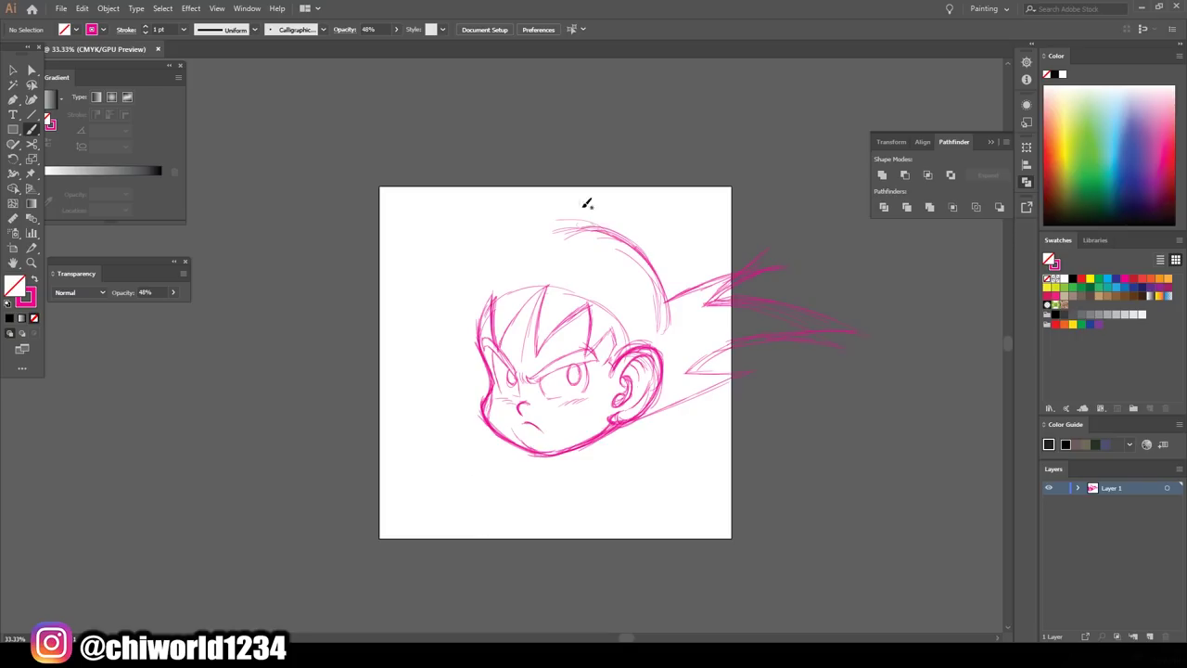
{"action": "left_click_drag", "start_coordinate": [590, 237], "coordinate": [527, 121]}
{"action": "left_click_drag", "start_coordinate": [512, 237], "coordinate": [333, 183]}
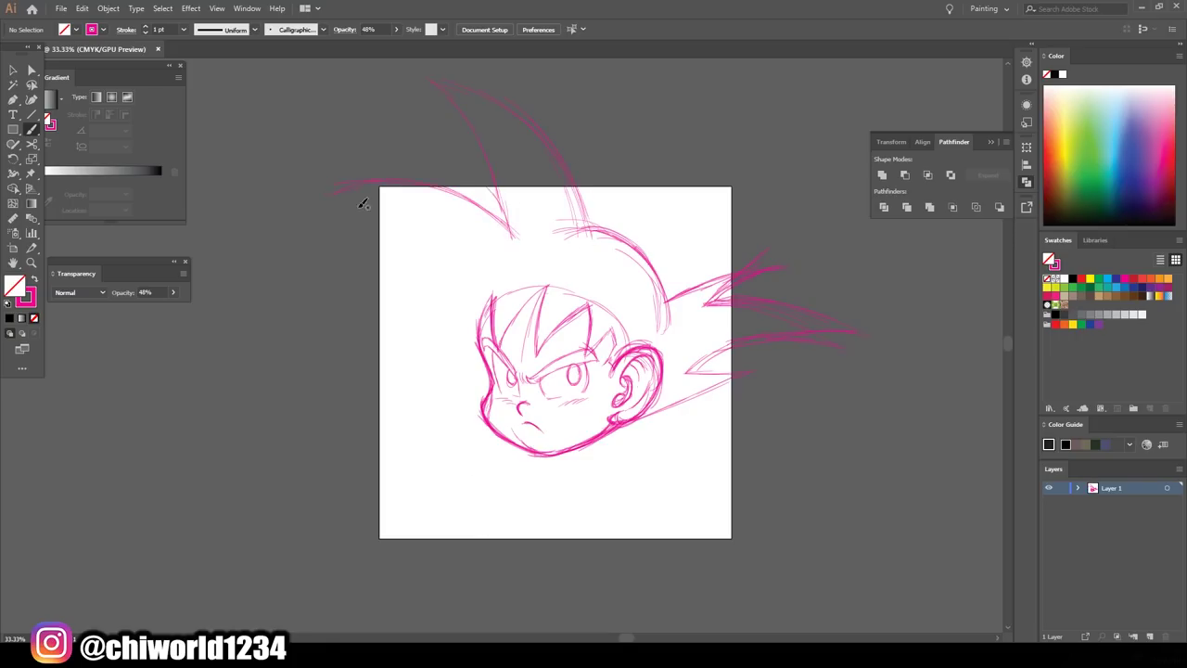
{"action": "left_click_drag", "start_coordinate": [473, 322], "coordinate": [362, 219]}
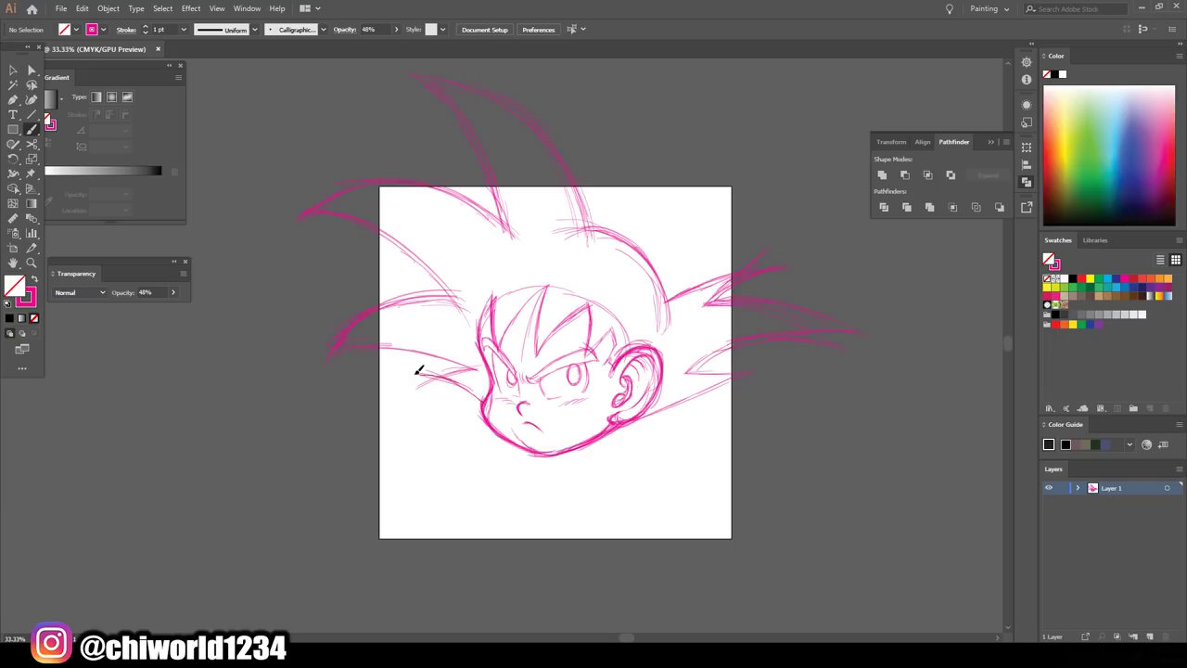
Replace the right-side hair strokes with a redrawn spike, then select every sketch stroke.
{"action": "key", "text": "v"}
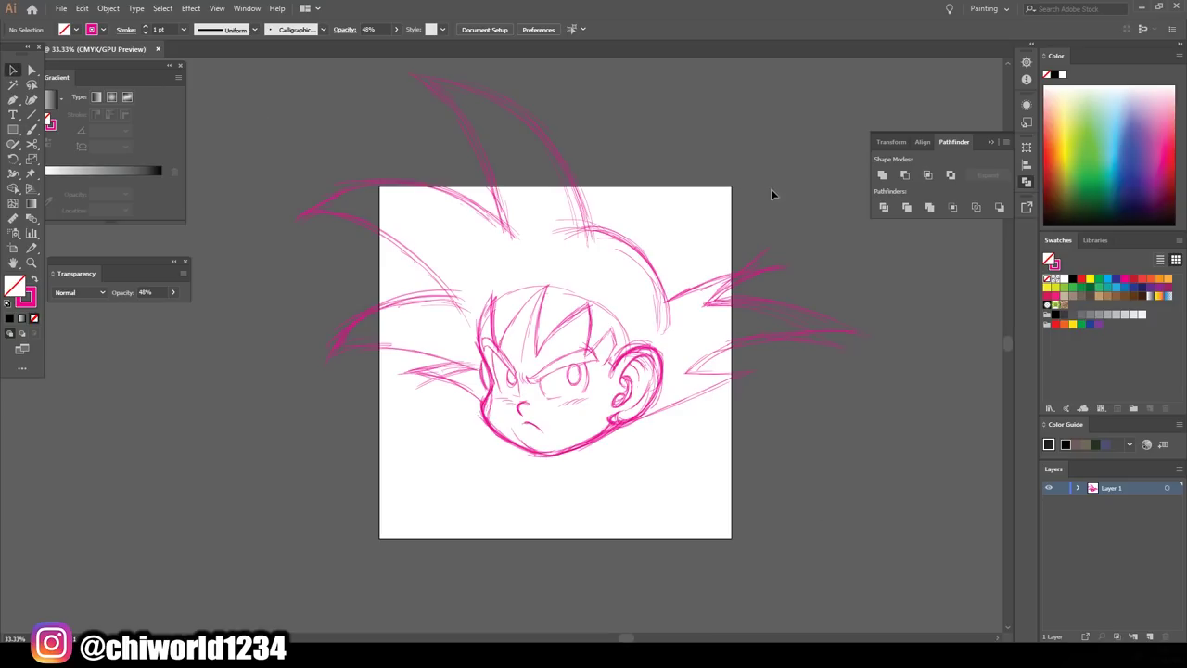
{"action": "left_click_drag", "start_coordinate": [639, 352], "coordinate": [890, 243]}
{"action": "key", "text": "Delete"}
{"action": "key", "text": "b"}
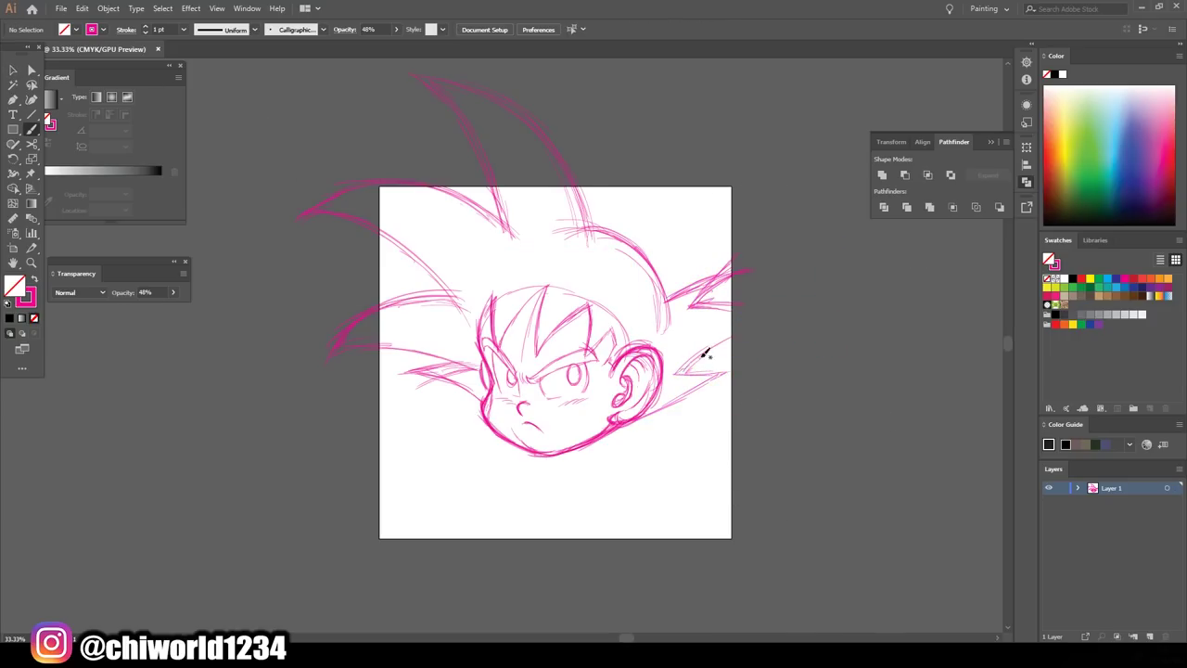
{"action": "left_click_drag", "start_coordinate": [729, 368], "coordinate": [673, 373]}
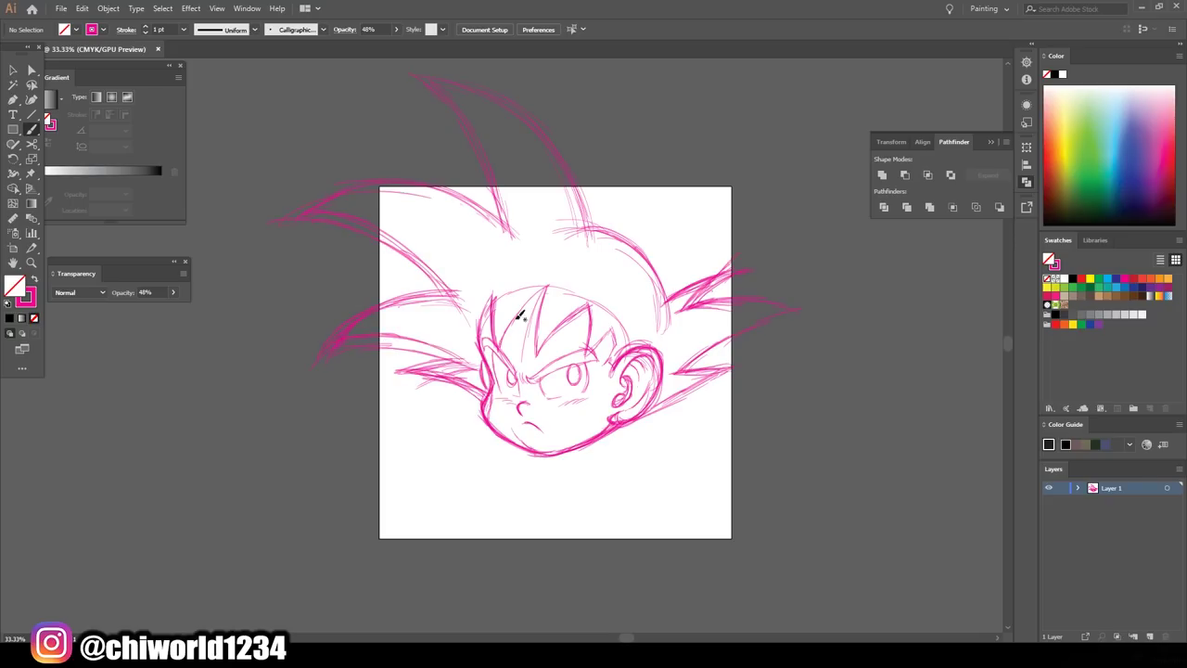
{"action": "key", "text": "ctrl+plus"}
{"action": "key", "text": "ctrl+0"}
{"action": "key", "text": "ctrl+a"}
Fade the sketch to 9% opacity, lock it, and add Layer 2 with default colours.
{"action": "left_click_drag", "start_coordinate": [358, 44], "coordinate": [345, 45]}
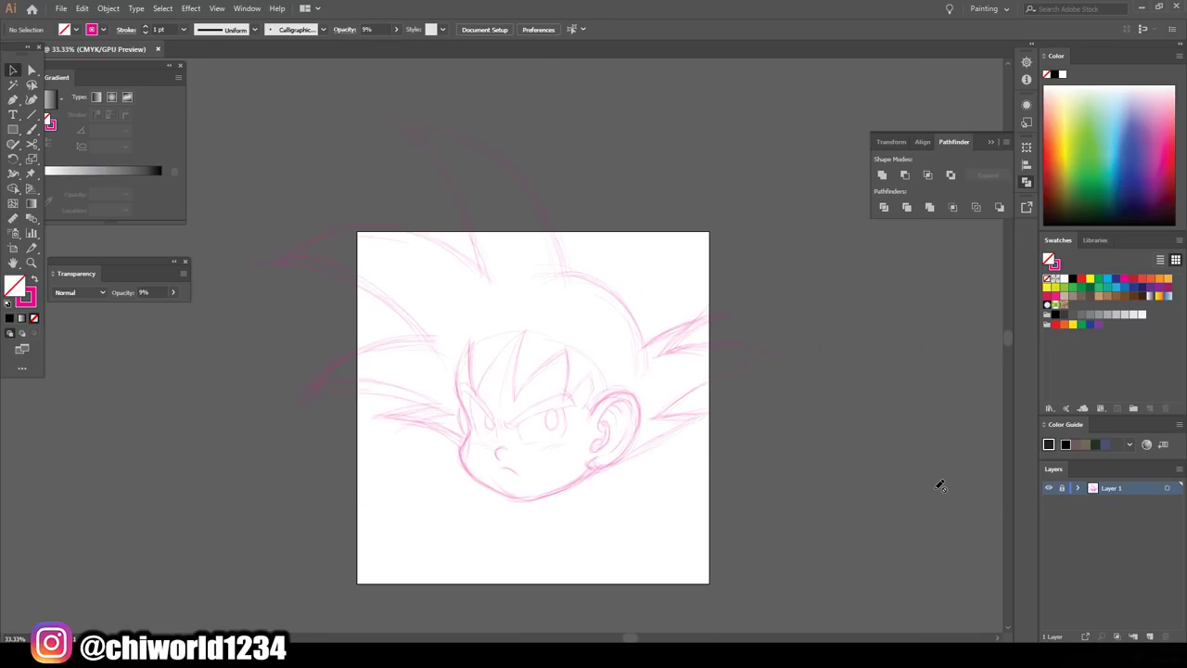
{"action": "key", "text": "ctrl+l"}
{"action": "key", "text": "ctrl+plus"}
{"action": "key", "text": "ctrl+plus"}
{"action": "key", "text": "ctrl+plus"}
{"action": "key", "text": "d"}
{"action": "key", "text": "b"}
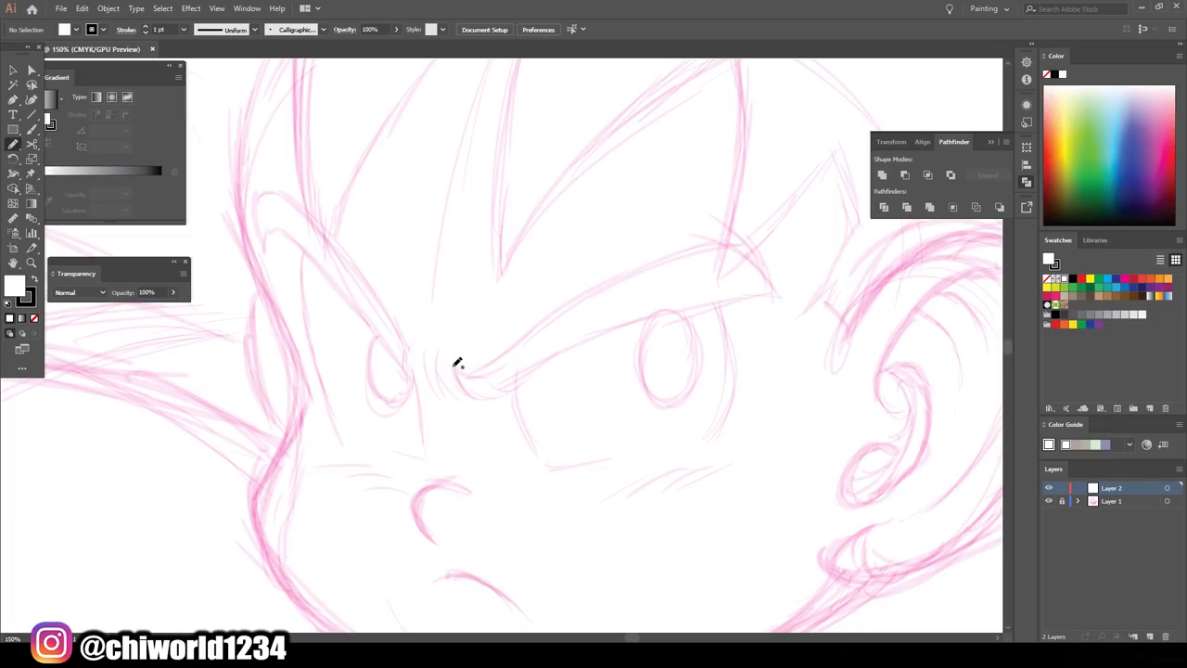
Ink the right eyebrow as a solid black shape with no outline.
{"action": "mouse_move", "coordinate": [454, 369]}
{"action": "left_mouse_down"}
{"action": "mouse_move", "coordinate": [755, 293]}
{"action": "mouse_move", "coordinate": [567, 307]}
{"action": "mouse_move", "coordinate": [454, 376]}
{"action": "left_mouse_up"}
{"action": "key", "text": "v"}
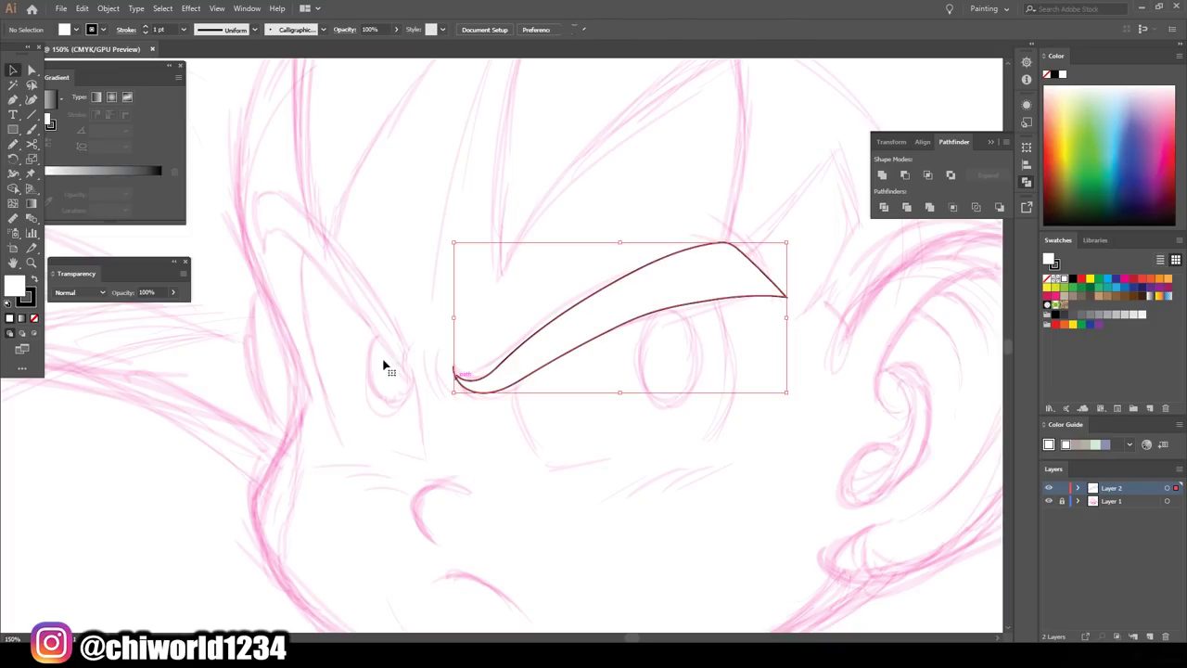
{"action": "key", "text": "shift+x"}
{"action": "key", "text": "ctrl+shift+a"}
{"action": "key", "text": "ctrl+minus"}
{"action": "key", "text": "ctrl+plus"}
{"action": "key", "text": "b"}
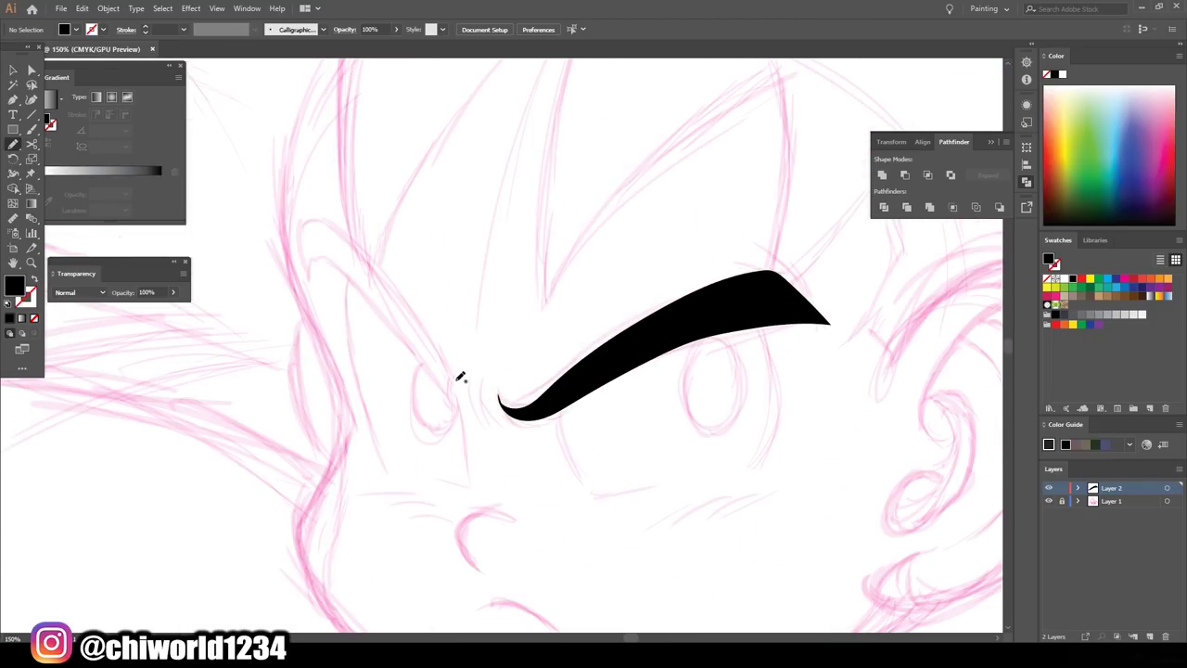
Paint the black left eyebrow, both pupils and a big hair spike above the right eyebrow.
{"action": "mouse_move", "coordinate": [305, 246]}
{"action": "left_mouse_down"}
{"action": "mouse_move", "coordinate": [450, 374]}
{"action": "mouse_move", "coordinate": [390, 440]}
{"action": "left_mouse_up"}
{"action": "key", "text": "ctrl+minus"}
{"action": "key", "text": "ctrl+plus"}
{"action": "key", "text": "ctrl+plus"}
{"action": "left_click_drag", "start_coordinate": [756, 315], "coordinate": [760, 445]}
{"action": "key", "text": "ctrl+minus"}
{"action": "key", "text": "ctrl+minus"}
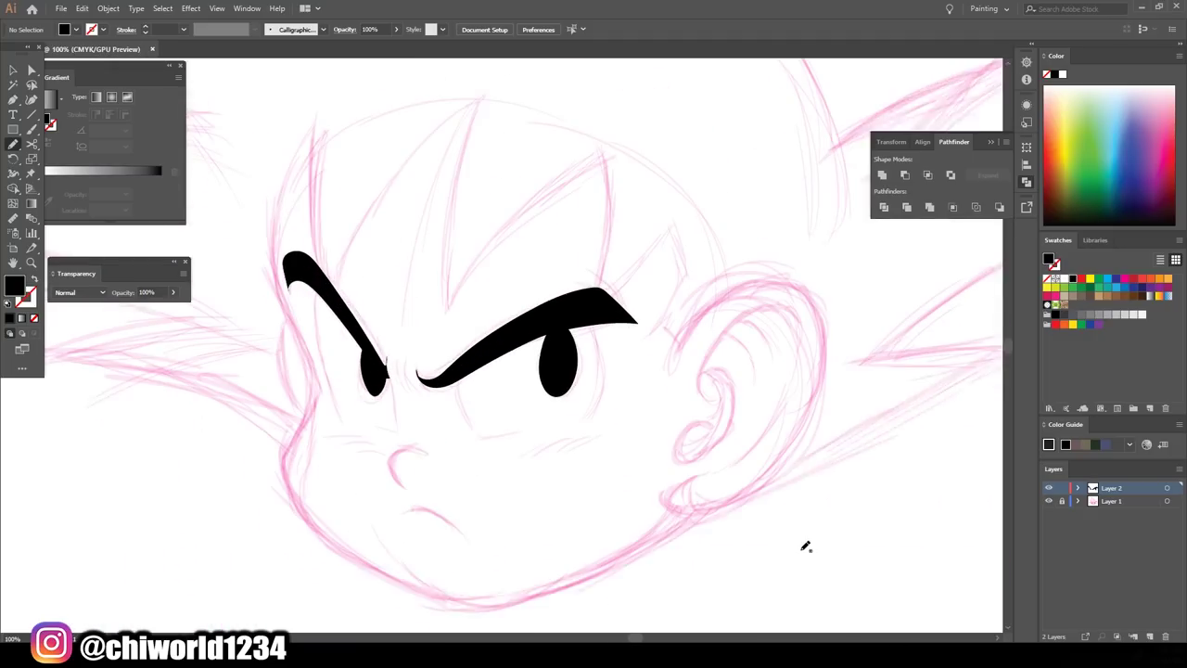
{"action": "scroll", "coordinate": [760, 399], "scroll_direction": "up", "scroll_amount": 1}
{"action": "left_click_drag", "start_coordinate": [705, 241], "coordinate": [440, 348]}
Paint another black hair spike and extend the hair mass toward the ear.
{"action": "key", "text": "ctrl+minus"}
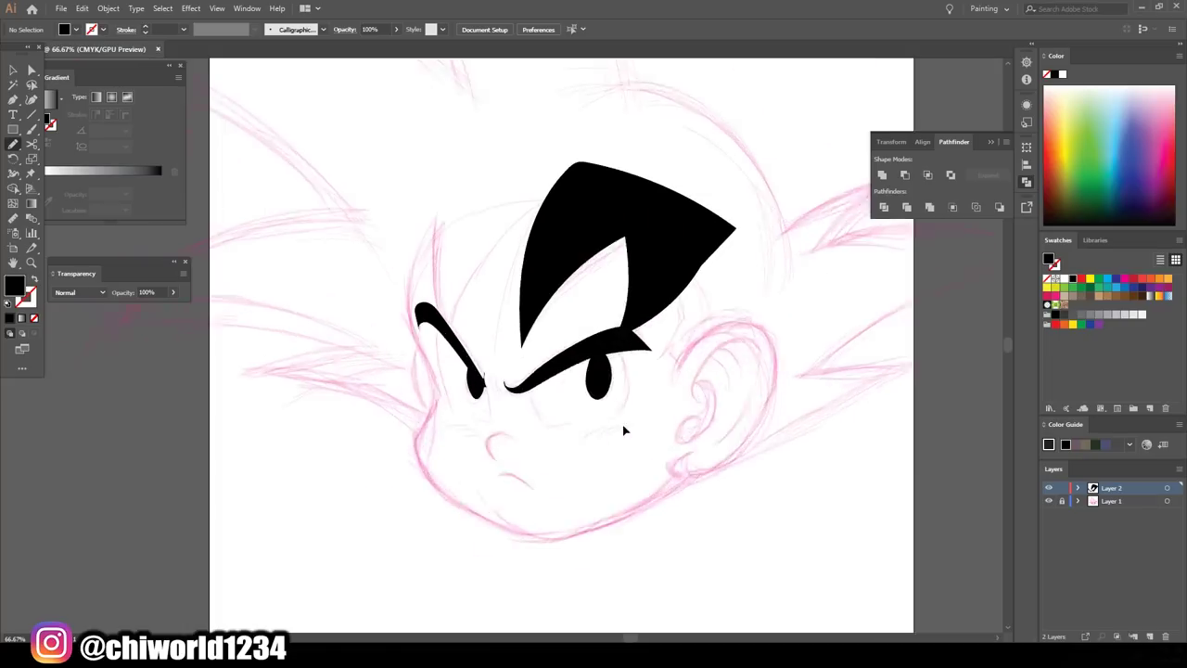
{"action": "key", "text": "ctrl+plus"}
{"action": "left_click_drag", "start_coordinate": [649, 149], "coordinate": [443, 389]}
{"action": "scroll", "coordinate": [638, 553], "scroll_direction": "right", "scroll_amount": 5}
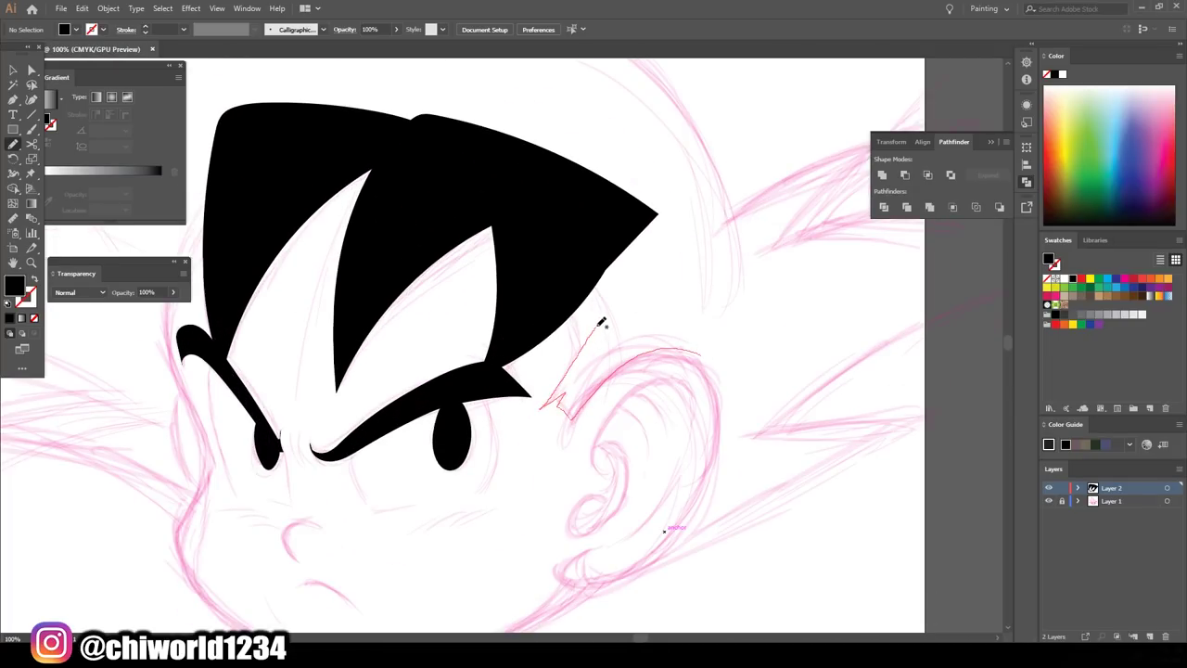
{"action": "left_click_drag", "start_coordinate": [601, 322], "coordinate": [605, 341]}
Add a tall spike sweeping up-left, fill the hair, and switch to black stroke, no fill.
{"action": "key", "text": "ctrl+minus"}
{"action": "key", "text": "ctrl+minus"}
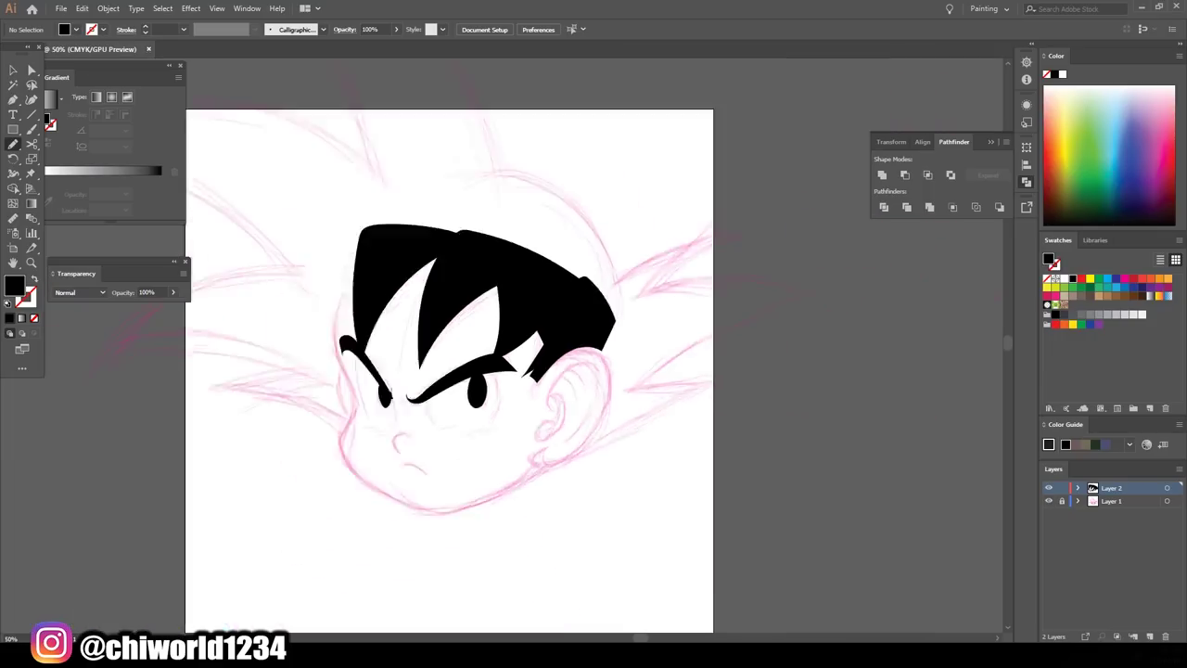
{"action": "key", "text": "ctrl+plus"}
{"action": "key", "text": "ctrl+minus"}
{"action": "key", "text": "ctrl+minus"}
{"action": "key", "text": "ctrl+plus"}
{"action": "key", "text": "ctrl+plus"}
{"action": "key", "text": "ctrl+plus"}
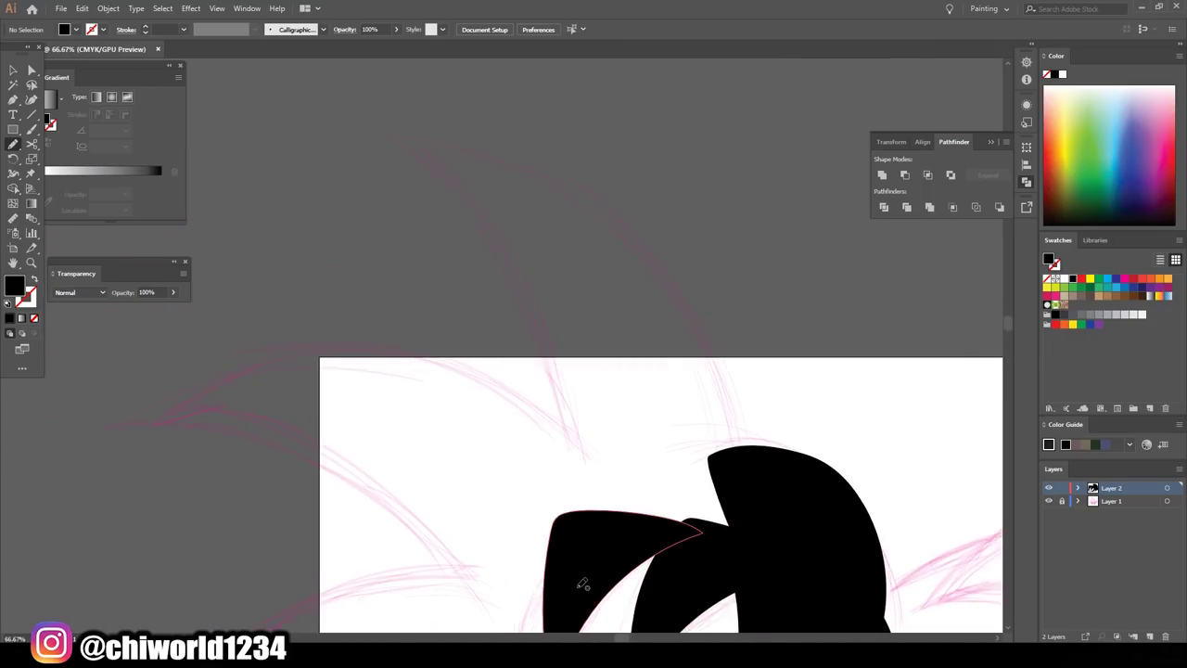
{"action": "left_click_drag", "start_coordinate": [756, 459], "coordinate": [788, 477]}
{"action": "key", "text": "ctrl+minus"}
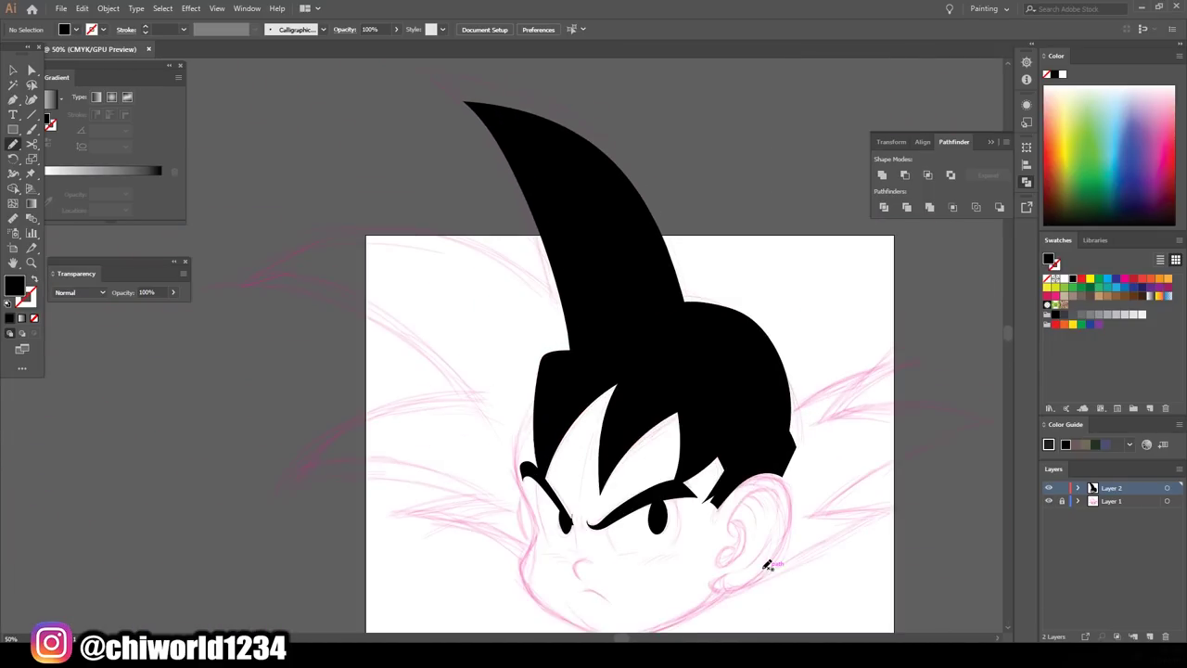
{"action": "left_click_drag", "start_coordinate": [575, 289], "coordinate": [299, 290]}
{"action": "key", "text": "ctrl+minus"}
{"action": "key", "text": "ctrl+plus"}
{"action": "key", "text": "ctrl+plus"}
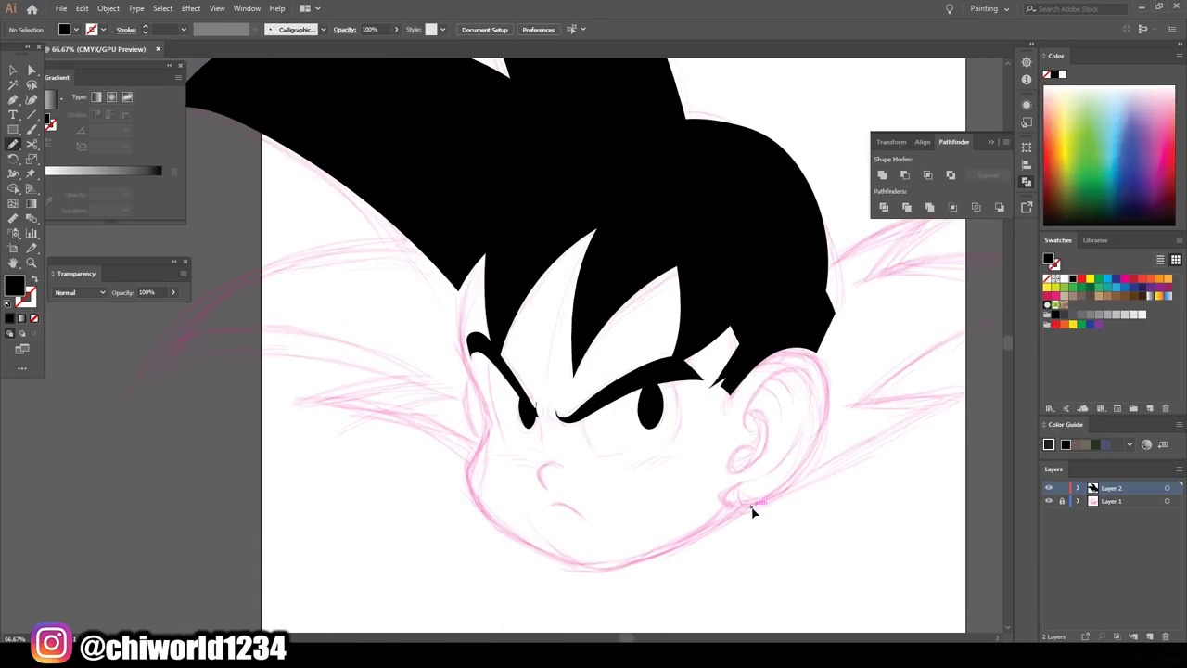
{"action": "key", "text": "shift+x"}
{"action": "key", "text": "ctrl+plus"}
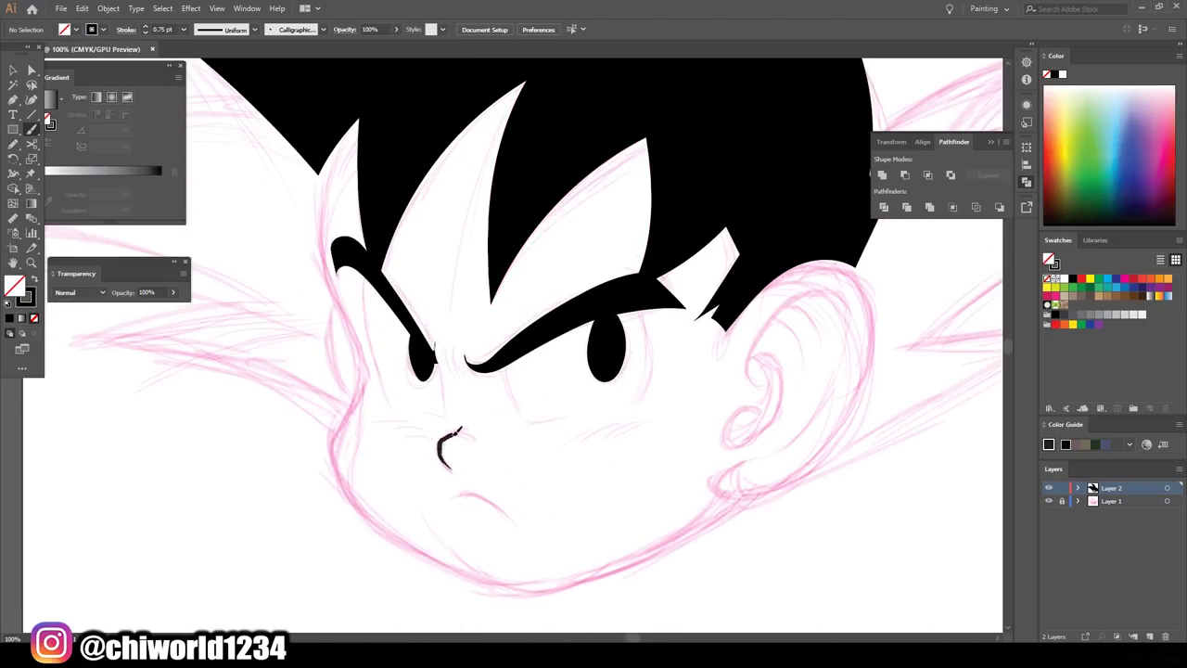
Ink the left cheek-to-chin outline, hiding the sketch layer to check it.
{"action": "key", "text": "ctrl+minus"}
{"action": "key", "text": "ctrl+plus"}
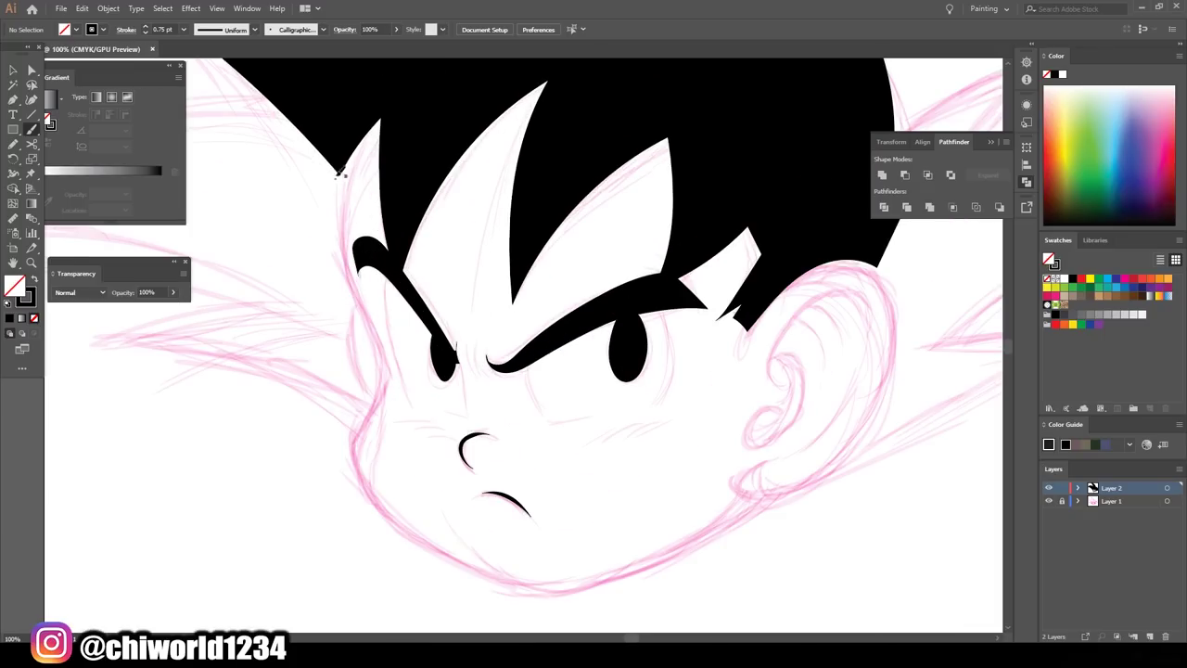
{"action": "mouse_move", "coordinate": [340, 168]}
{"action": "left_mouse_down"}
{"action": "mouse_move", "coordinate": [480, 563]}
{"action": "mouse_move", "coordinate": [760, 500]}
{"action": "left_mouse_up"}
{"action": "key", "text": "ctrl+minus"}
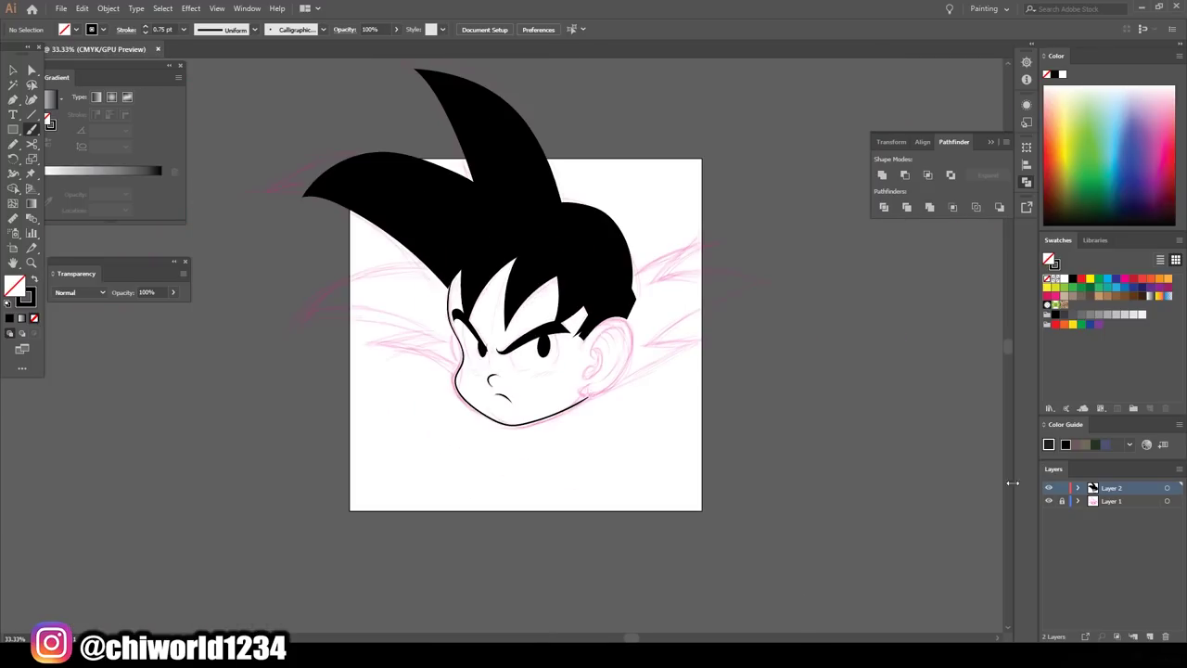
{"action": "key", "text": "ctrl+plus"}
{"action": "left_click", "coordinate": [1049, 501]}
{"action": "left_click", "coordinate": [1048, 501]}
Undo and redraw the cheek-to-chin outline, rechecking with the sketch hidden.
{"action": "key", "text": "ctrl+z"}
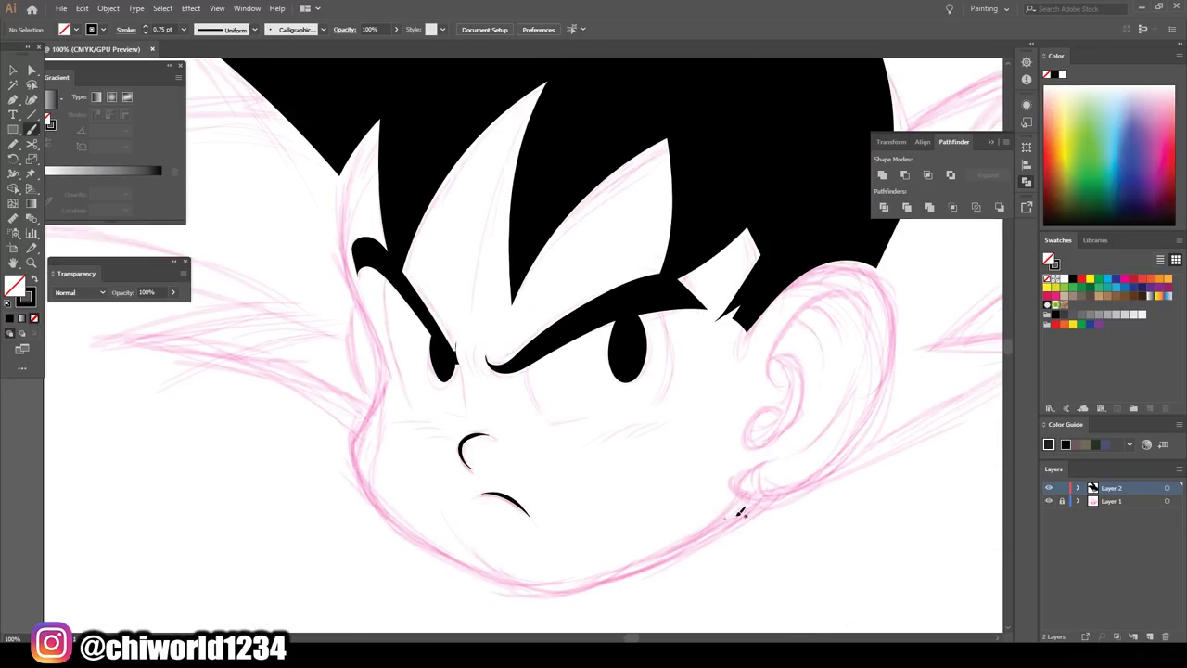
{"action": "mouse_move", "coordinate": [761, 500]}
{"action": "left_mouse_down"}
{"action": "mouse_move", "coordinate": [599, 575]}
{"action": "mouse_move", "coordinate": [380, 491]}
{"action": "mouse_move", "coordinate": [353, 370]}
{"action": "mouse_move", "coordinate": [341, 171]}
{"action": "left_mouse_up"}
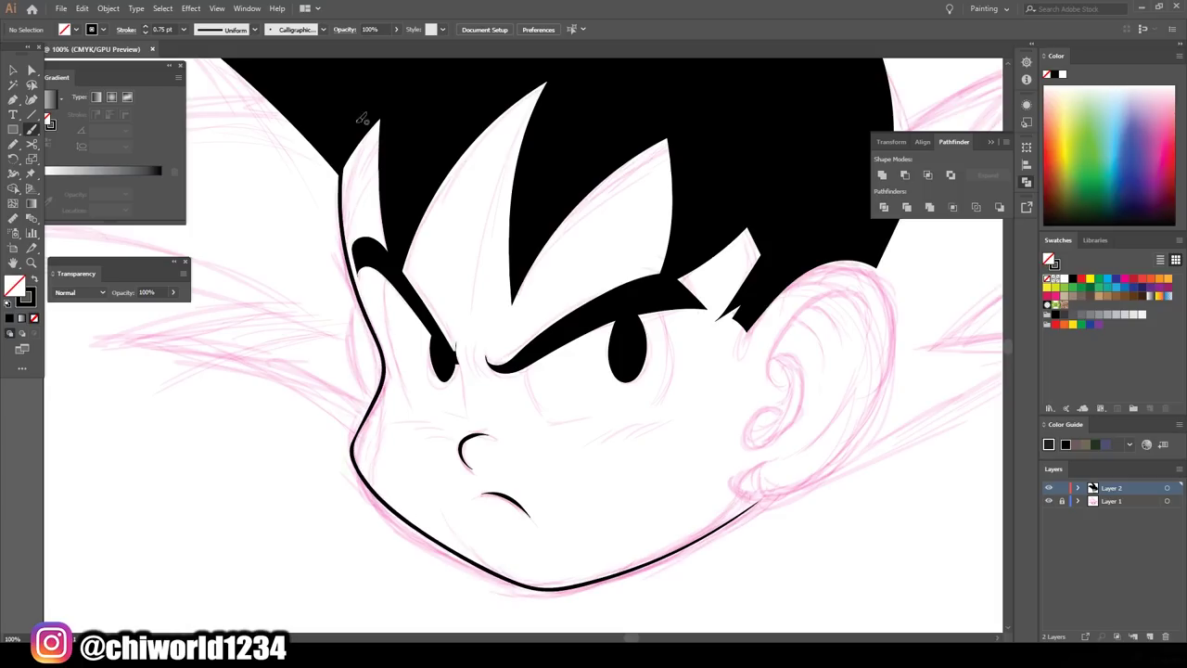
{"action": "key", "text": "ctrl+minus"}
{"action": "key", "text": "ctrl+plus"}
{"action": "left_click", "coordinate": [1049, 501]}
{"action": "left_click", "coordinate": [1049, 500]}
{"action": "key", "text": "ctrl+plus"}
Draw thin lines beside and along the right eye.
{"action": "left_click_drag", "start_coordinate": [545, 367], "coordinate": [582, 465]}
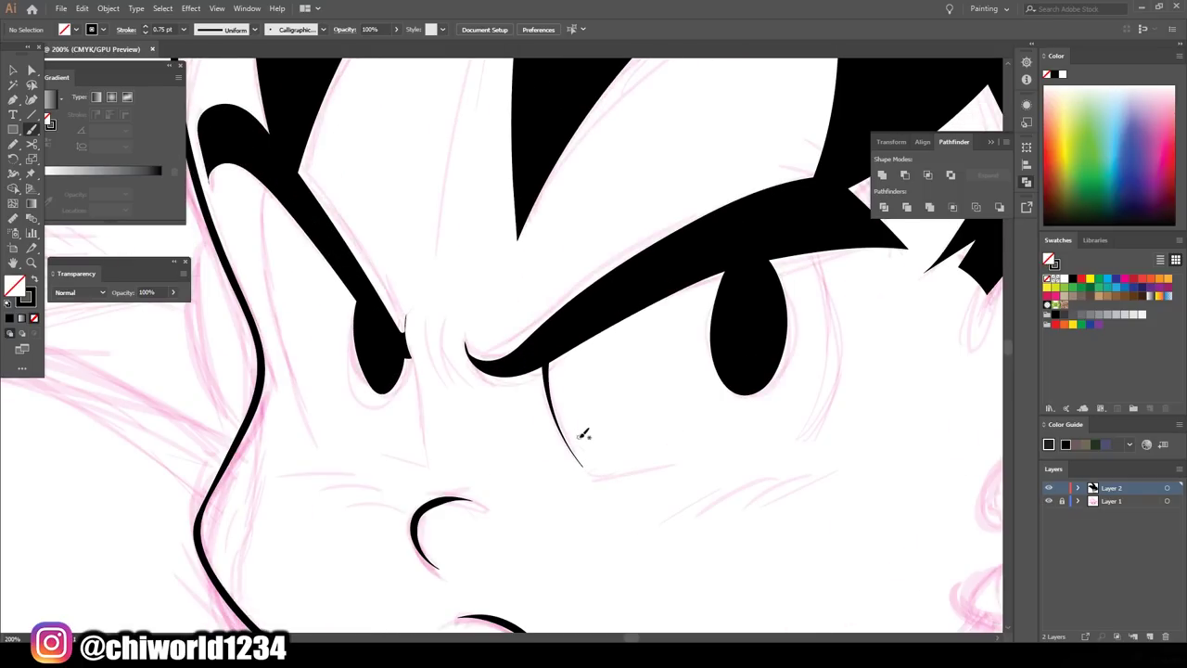
{"action": "left_click_drag", "start_coordinate": [824, 275], "coordinate": [822, 267]}
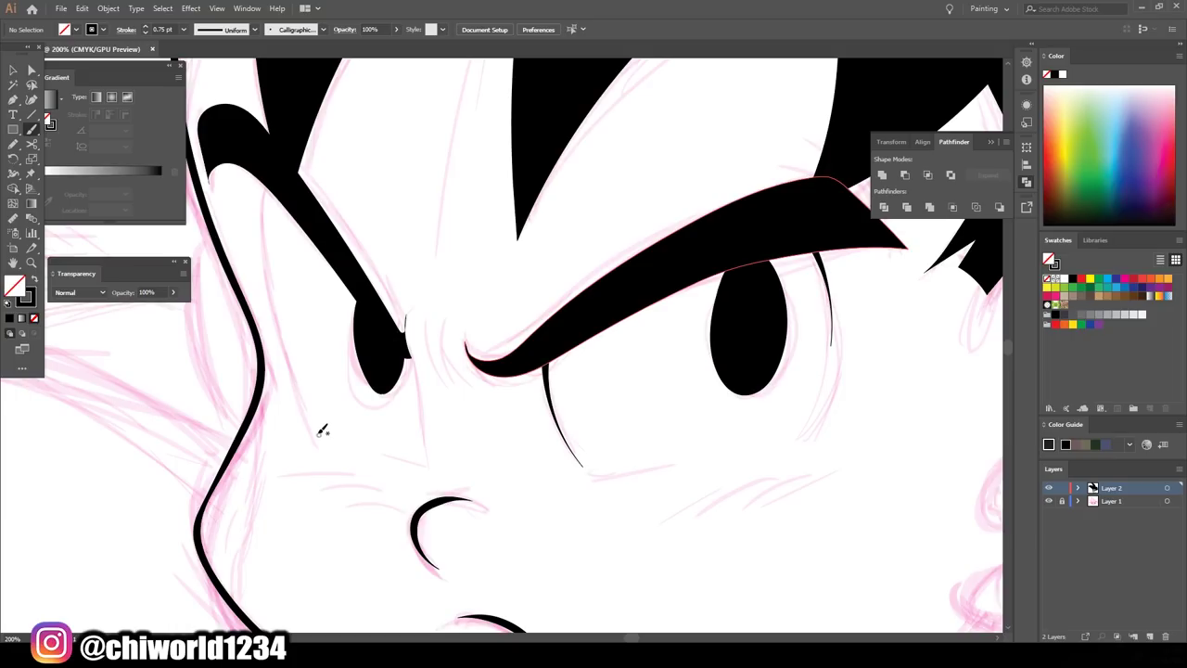
{"action": "key", "text": "ctrl+minus"}
{"action": "key", "text": "ctrl+minus"}
{"action": "left_click", "coordinate": [1049, 501]}
{"action": "left_click", "coordinate": [1049, 501]}
{"action": "key", "text": "ctrl+plus"}
{"action": "key", "text": "ctrl+plus"}
{"action": "key", "text": "ctrl+plus"}
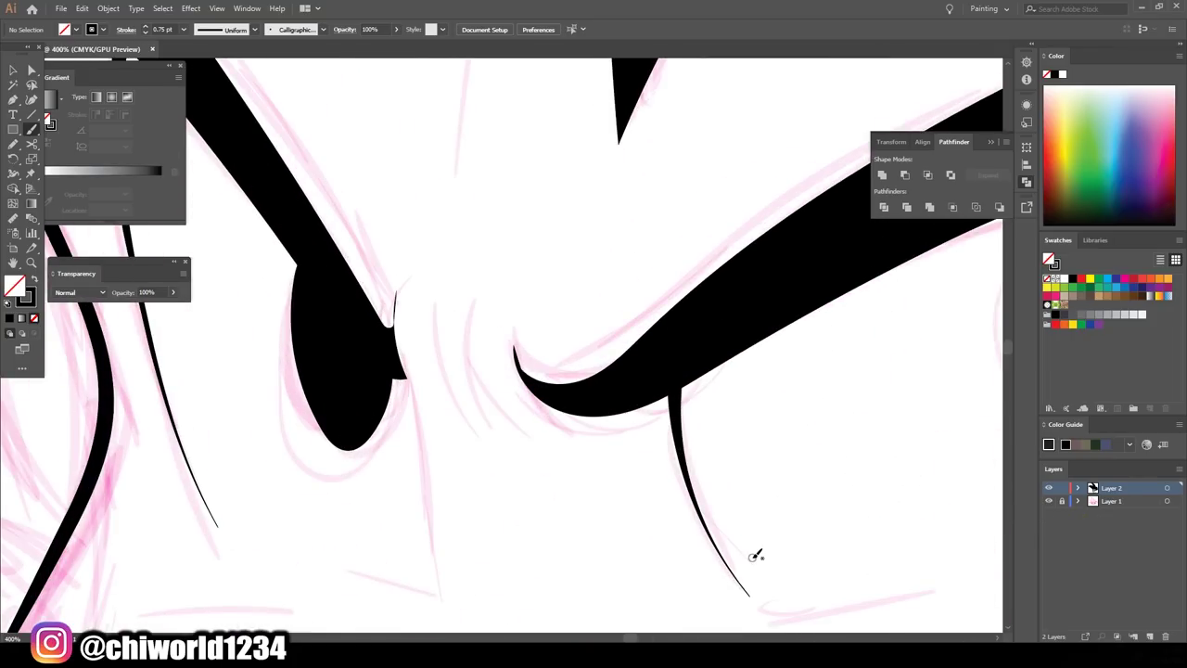
Add an eye-edge stroke and curved crease lines beside the eyebrow.
{"action": "left_click_drag", "start_coordinate": [408, 378], "coordinate": [401, 289]}
{"action": "mouse_move", "coordinate": [516, 325]}
{"action": "left_mouse_down"}
{"action": "mouse_move", "coordinate": [547, 419]}
{"action": "mouse_move", "coordinate": [495, 336]}
{"action": "left_mouse_up"}
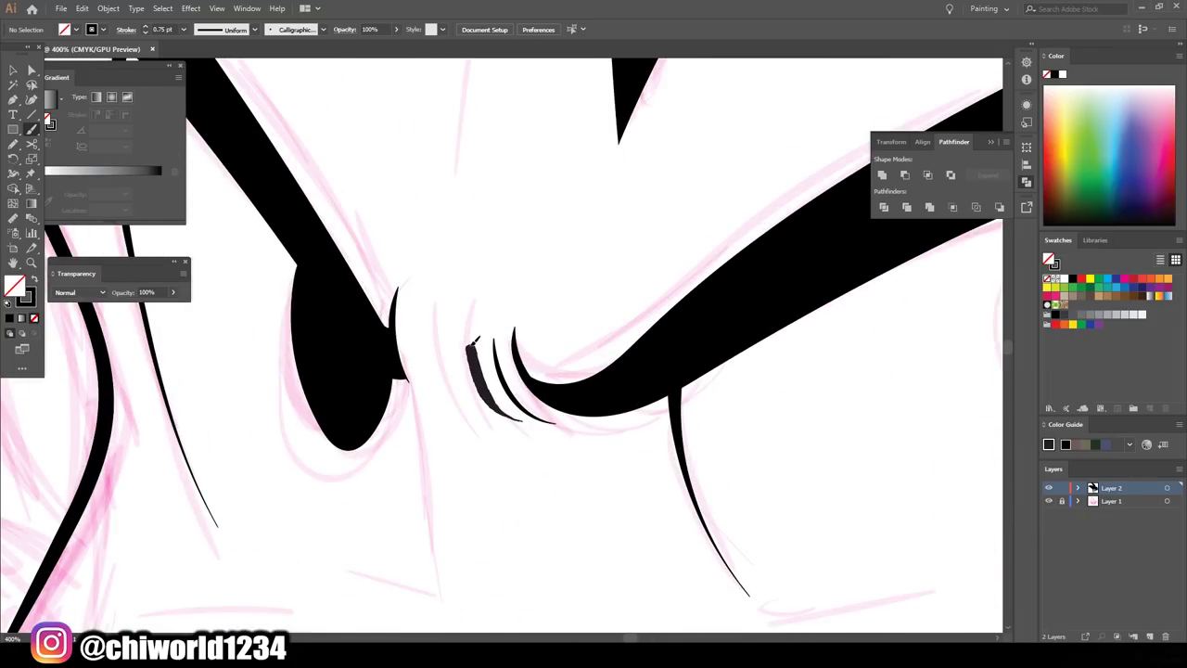
{"action": "left_click_drag", "start_coordinate": [505, 417], "coordinate": [474, 293]}
{"action": "left_click_drag", "start_coordinate": [439, 403], "coordinate": [427, 290]}
{"action": "key", "text": "ctrl+0"}
{"action": "left_click", "coordinate": [1048, 500]}
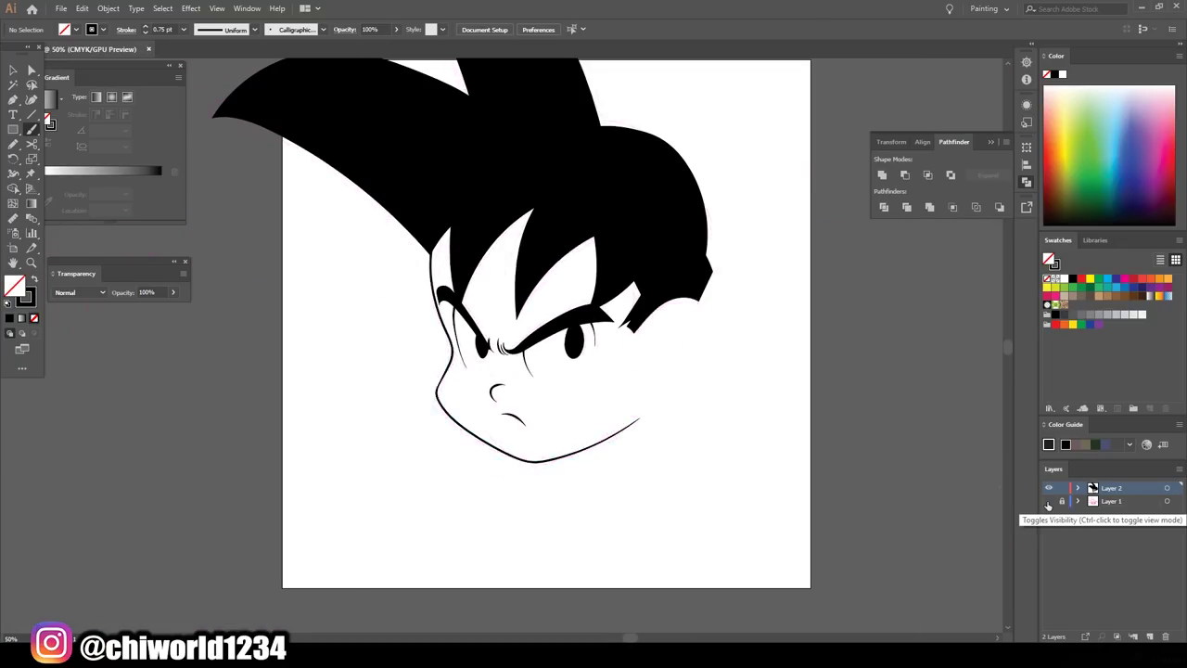
{"action": "left_click", "coordinate": [1049, 500]}
Draw two short cheek lines under the eye and review the linework without the sketch.
{"action": "key", "text": "ctrl+plus"}
{"action": "key", "text": "ctrl+plus"}
{"action": "left_click_drag", "start_coordinate": [805, 428], "coordinate": [725, 461]}
{"action": "left_click_drag", "start_coordinate": [765, 436], "coordinate": [651, 482]}
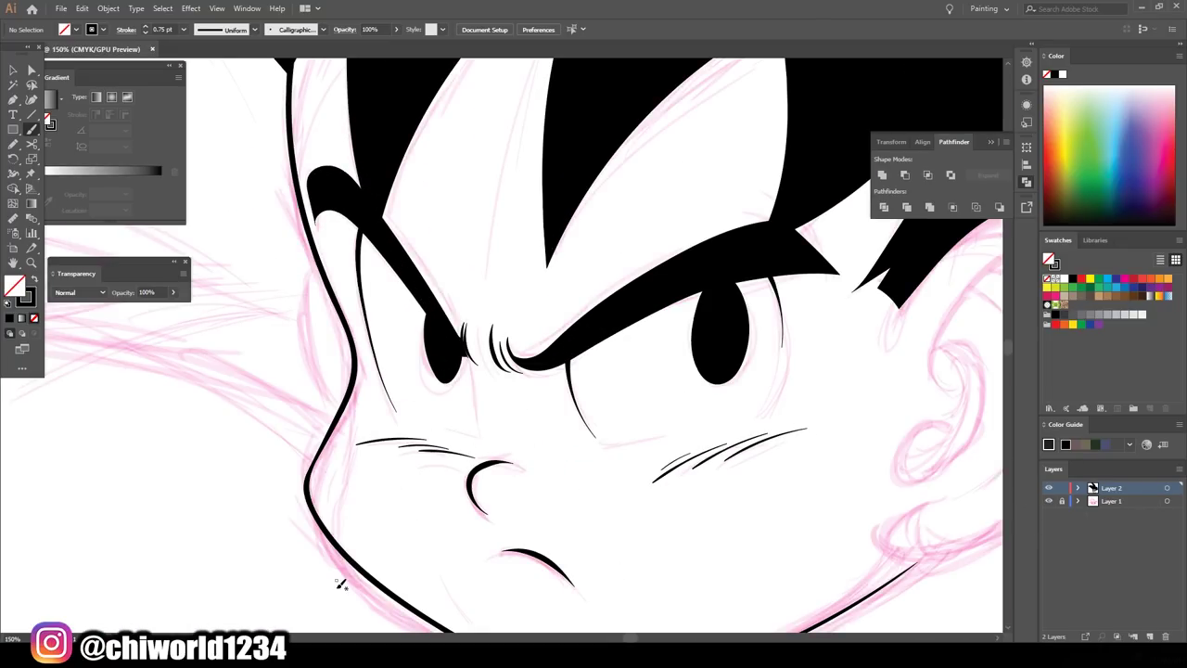
{"action": "key", "text": "ctrl+0"}
{"action": "key", "text": "ctrl+plus"}
{"action": "left_click", "coordinate": [1048, 501]}
{"action": "left_click", "coordinate": [1049, 501]}
Add two short ink strokes near the end of the eyebrow.
{"action": "left_click_drag", "start_coordinate": [694, 408], "coordinate": [657, 362]}
{"action": "left_click_drag", "start_coordinate": [699, 406], "coordinate": [664, 358]}
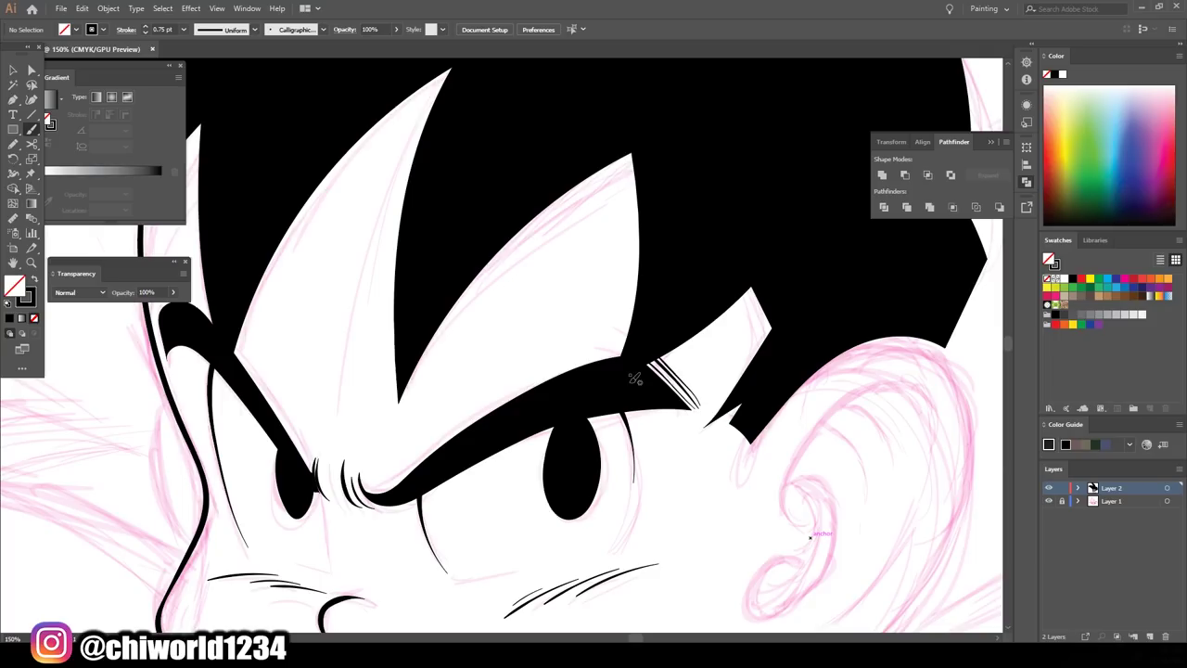
{"action": "key", "text": "ctrl+minus"}
{"action": "scroll", "coordinate": [695, 536], "scroll_direction": "down", "scroll_amount": 5}
{"action": "scroll", "coordinate": [695, 536], "scroll_direction": "right", "scroll_amount": 5}
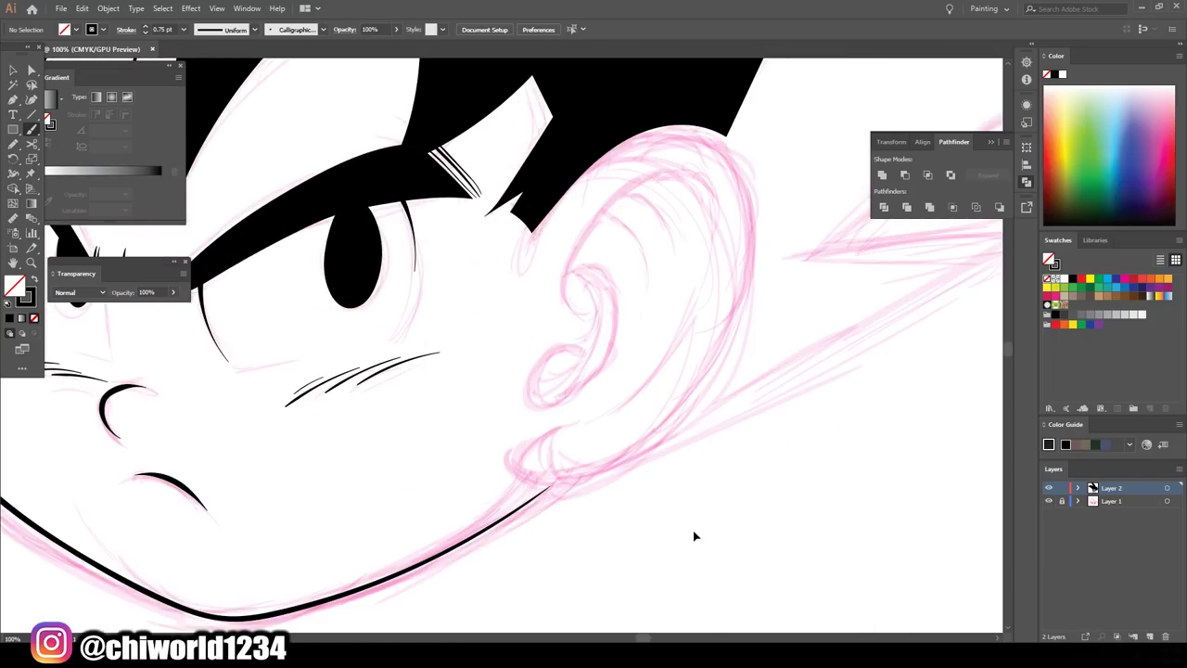
Outline the outer ear in black and trace the inner-ear curls, redrawing a stray curve.
{"action": "mouse_move", "coordinate": [710, 132]}
{"action": "left_mouse_down"}
{"action": "mouse_move", "coordinate": [594, 425]}
{"action": "mouse_move", "coordinate": [702, 284]}
{"action": "left_mouse_up"}
{"action": "left_click_drag", "start_coordinate": [570, 302], "coordinate": [720, 196]}
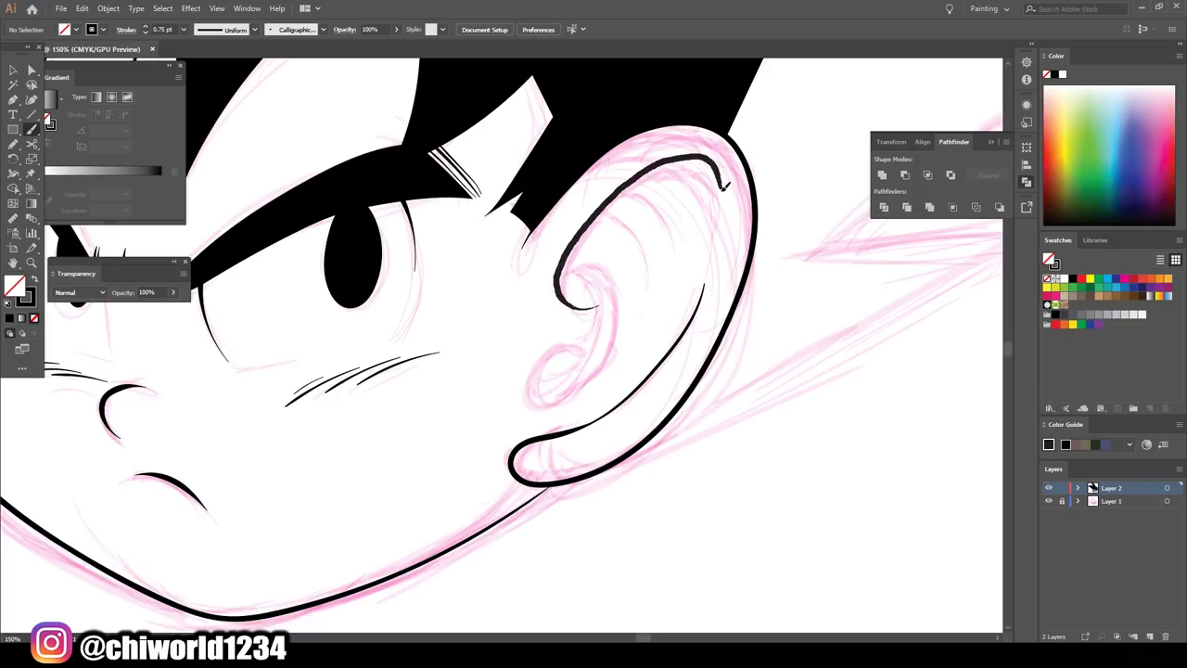
{"action": "left_click_drag", "start_coordinate": [612, 282], "coordinate": [599, 356]}
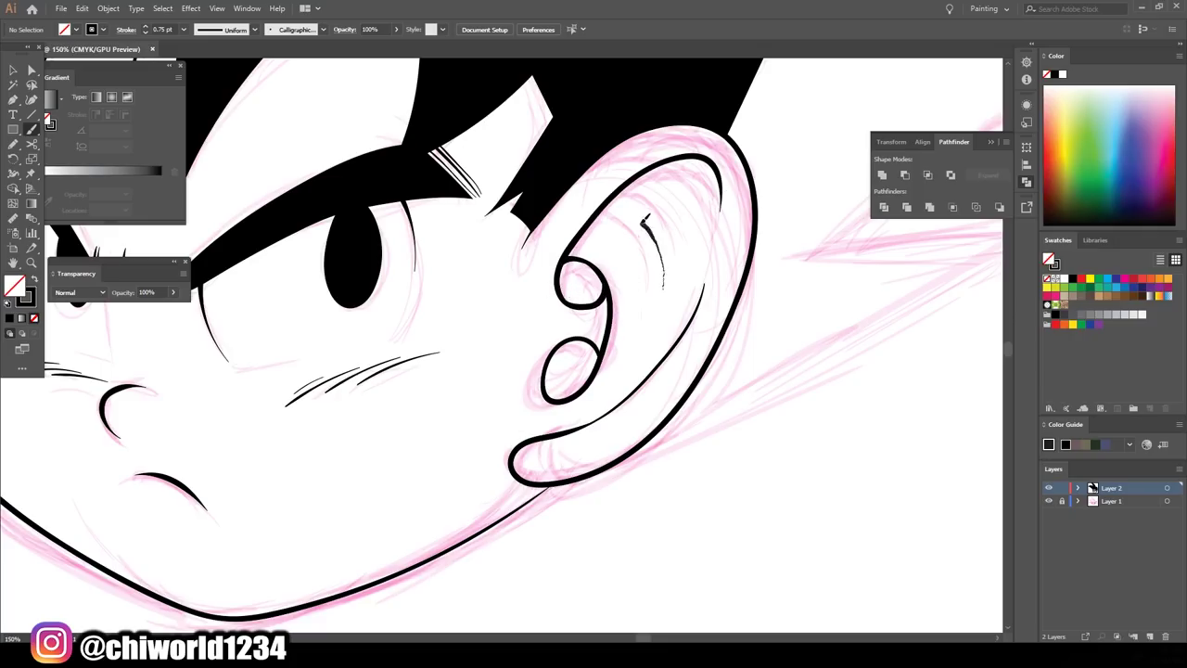
{"action": "key", "text": "ctrl+z"}
{"action": "left_click_drag", "start_coordinate": [597, 215], "coordinate": [655, 265]}
Draw a thin line below the right eye and thicken the left cheek outline.
{"action": "key", "text": "ctrl+0"}
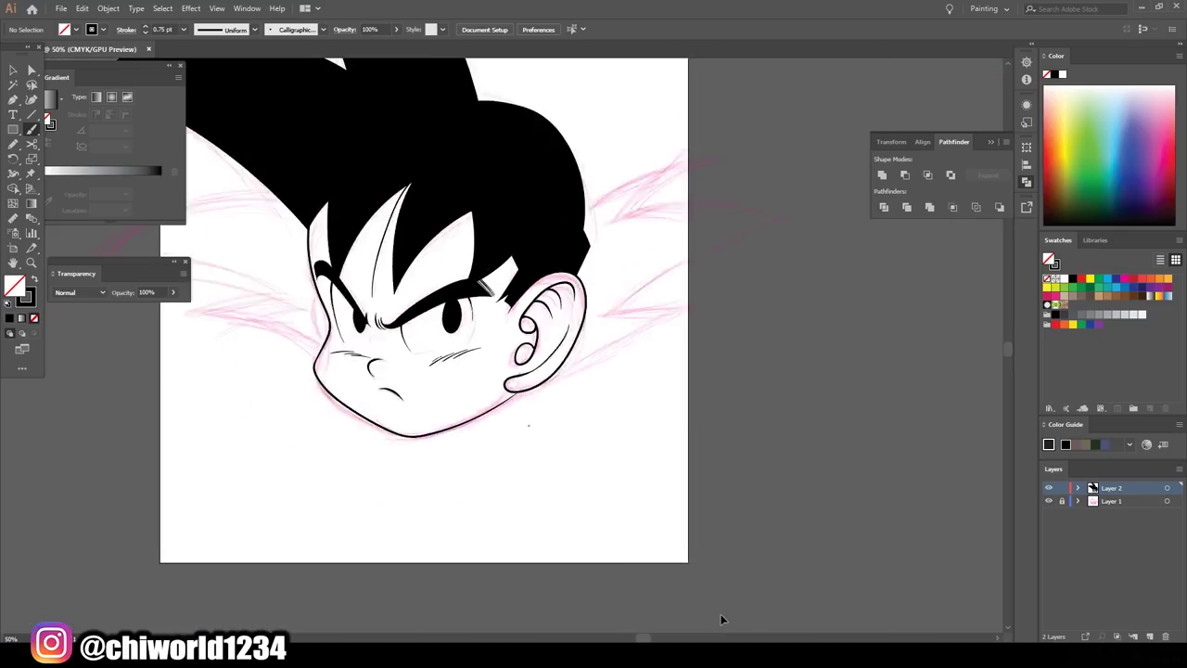
{"action": "scroll", "coordinate": [545, 589], "scroll_direction": "up", "scroll_amount": 5}
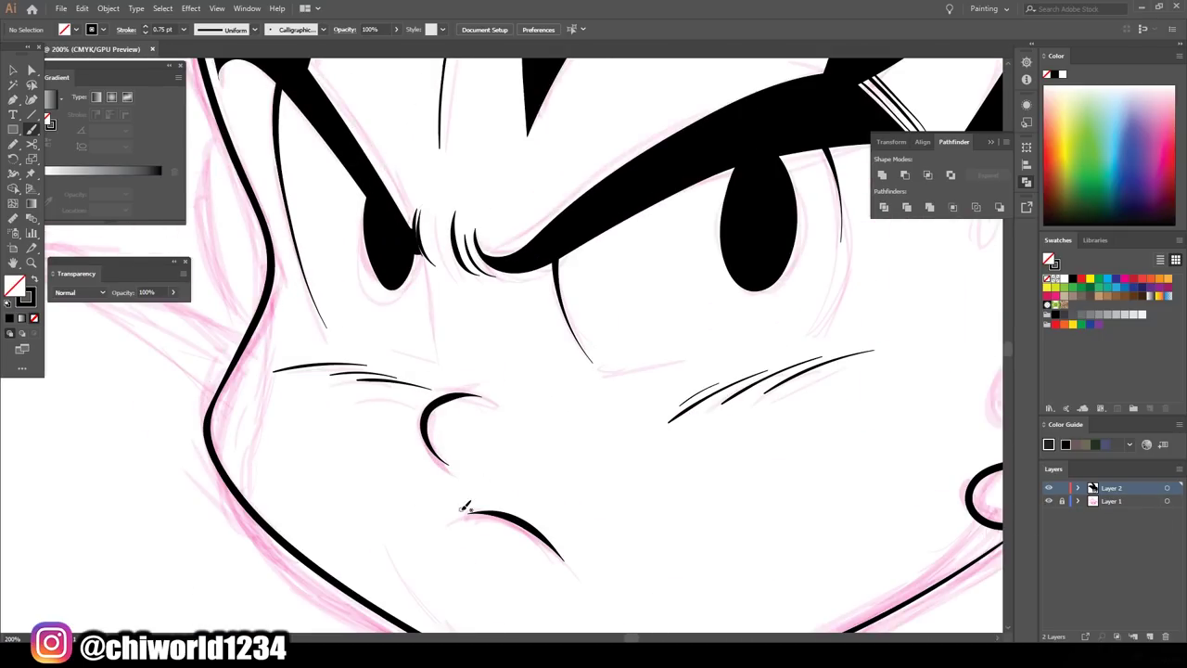
{"action": "left_click_drag", "start_coordinate": [606, 375], "coordinate": [726, 356]}
{"action": "scroll", "coordinate": [437, 516], "scroll_direction": "down", "scroll_amount": 2}
{"action": "scroll", "coordinate": [437, 516], "scroll_direction": "up", "scroll_amount": 1}
{"action": "scroll", "coordinate": [954, 480], "scroll_direction": "down", "scroll_amount": 3}
{"action": "scroll", "coordinate": [954, 480], "scroll_direction": "down", "scroll_amount": 2}
{"action": "scroll", "coordinate": [519, 315], "scroll_direction": "up", "scroll_amount": 6}
{"action": "mouse_move", "coordinate": [468, 399]}
{"action": "left_mouse_down"}
{"action": "mouse_move", "coordinate": [424, 323]}
{"action": "mouse_move", "coordinate": [424, 151]}
{"action": "mouse_move", "coordinate": [426, 278]}
{"action": "left_mouse_up"}
Stroke the jaw line along the lower face.
{"action": "scroll", "coordinate": [723, 204], "scroll_direction": "down", "scroll_amount": 2}
{"action": "scroll", "coordinate": [649, 222], "scroll_direction": "up", "scroll_amount": 3}
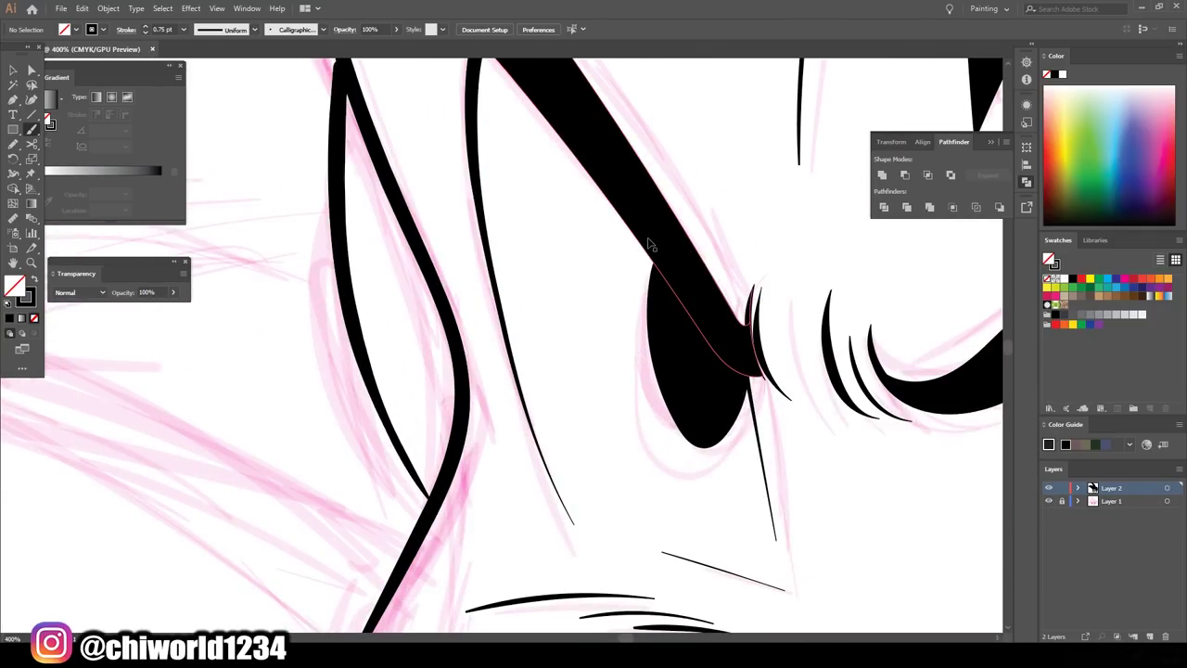
{"action": "scroll", "coordinate": [692, 465], "scroll_direction": "down", "scroll_amount": 3}
{"action": "scroll", "coordinate": [834, 493], "scroll_direction": "up", "scroll_amount": 1}
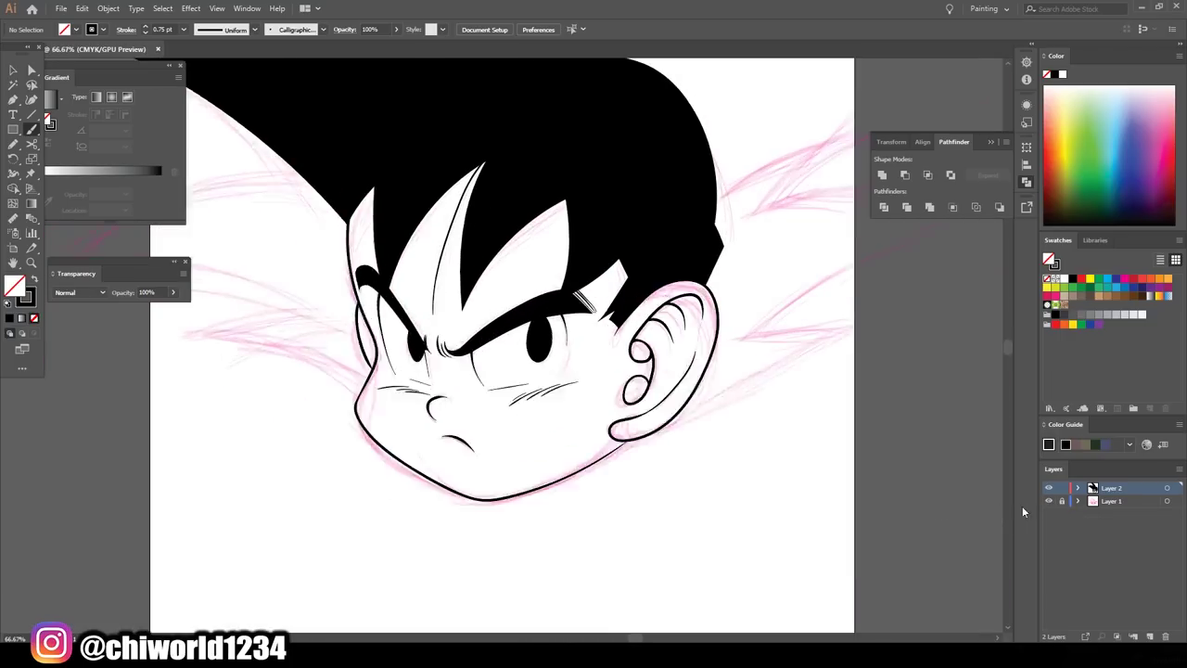
{"action": "scroll", "coordinate": [834, 492], "scroll_direction": "up", "scroll_amount": 1}
{"action": "scroll", "coordinate": [834, 493], "scroll_direction": "down", "scroll_amount": 1}
{"action": "mouse_move", "coordinate": [742, 360]}
{"action": "left_mouse_down"}
{"action": "mouse_move", "coordinate": [627, 427]}
{"action": "mouse_move", "coordinate": [357, 489]}
{"action": "left_mouse_up"}
{"action": "scroll", "coordinate": [662, 480], "scroll_direction": "down", "scroll_amount": 3}
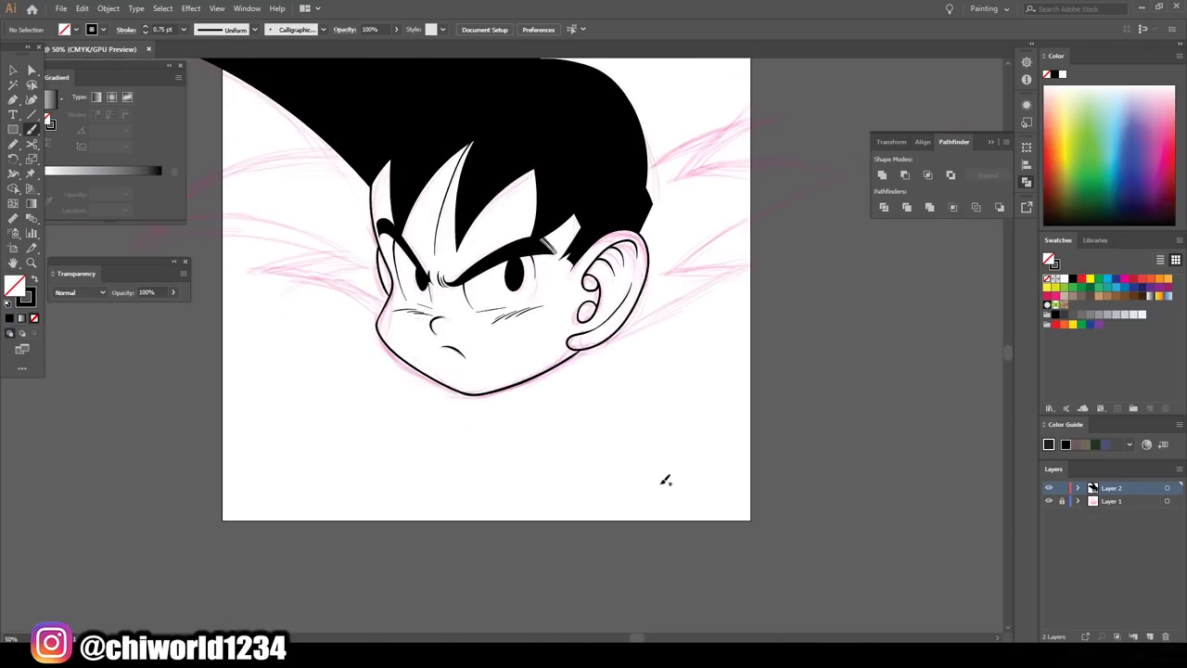
{"action": "scroll", "coordinate": [711, 490], "scroll_direction": "up", "scroll_amount": 2}
Paint black hair spikes to the right of the head and from below the ear.
{"action": "left_click", "coordinate": [18, 146]}
{"action": "scroll", "coordinate": [326, 291], "scroll_direction": "up", "scroll_amount": 1}
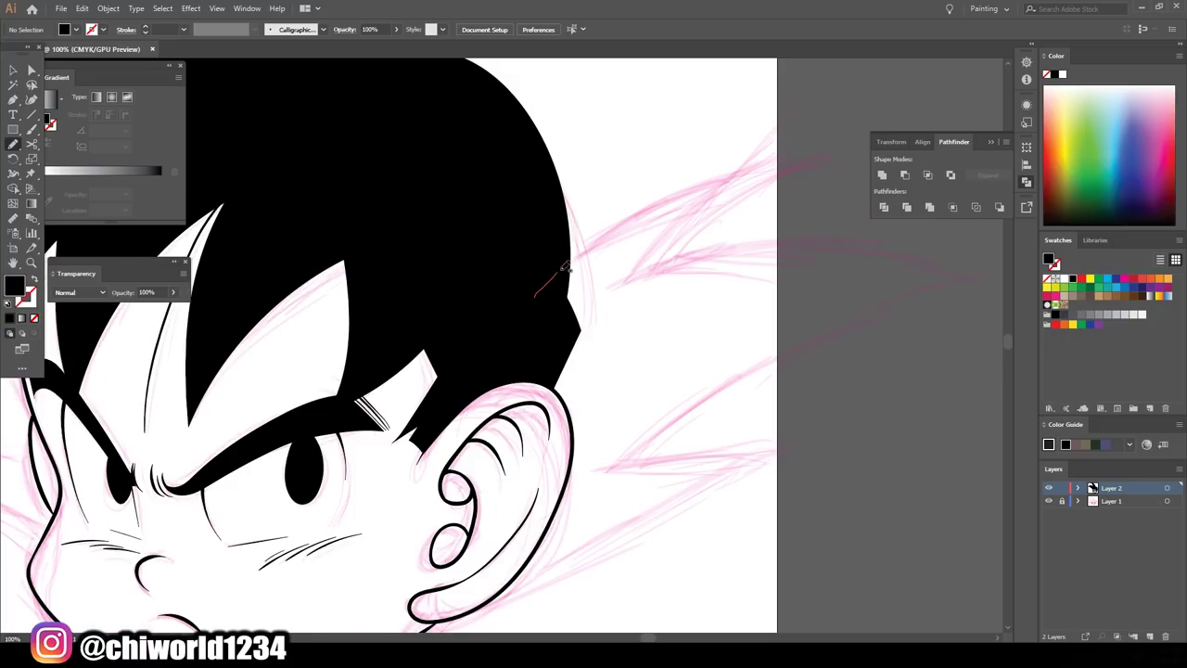
{"action": "left_click_drag", "start_coordinate": [564, 267], "coordinate": [551, 496]}
{"action": "scroll", "coordinate": [762, 466], "scroll_direction": "up", "scroll_amount": 1}
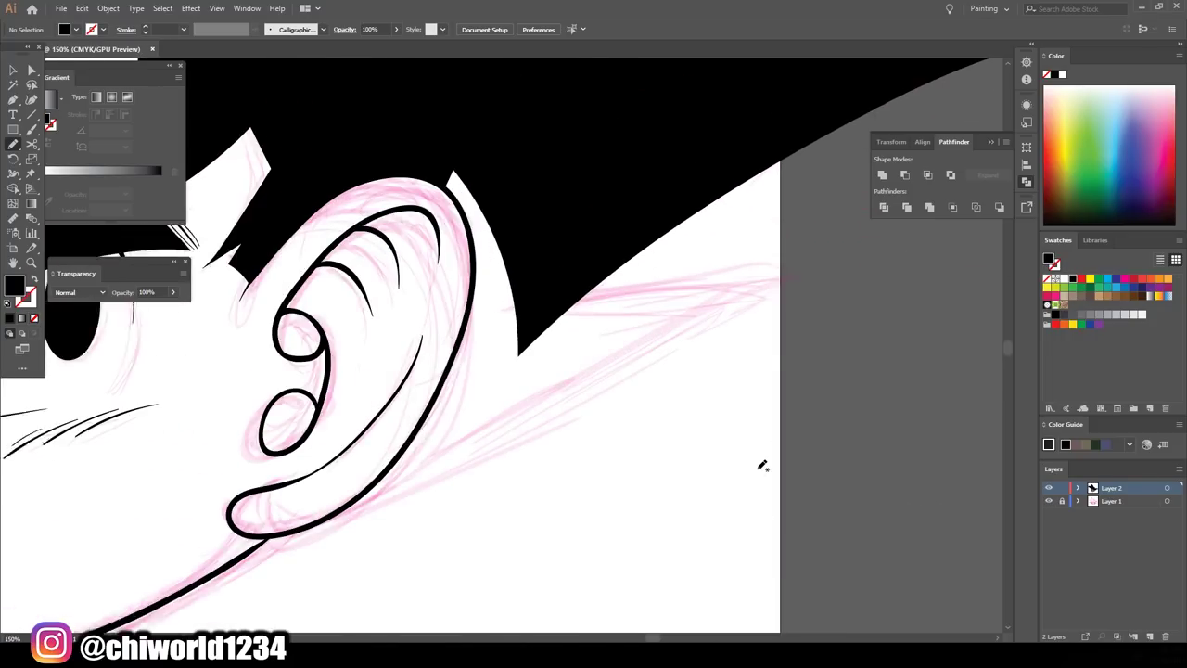
{"action": "scroll", "coordinate": [762, 465], "scroll_direction": "up", "scroll_amount": 1}
{"action": "left_click_drag", "start_coordinate": [373, 516], "coordinate": [475, 267]}
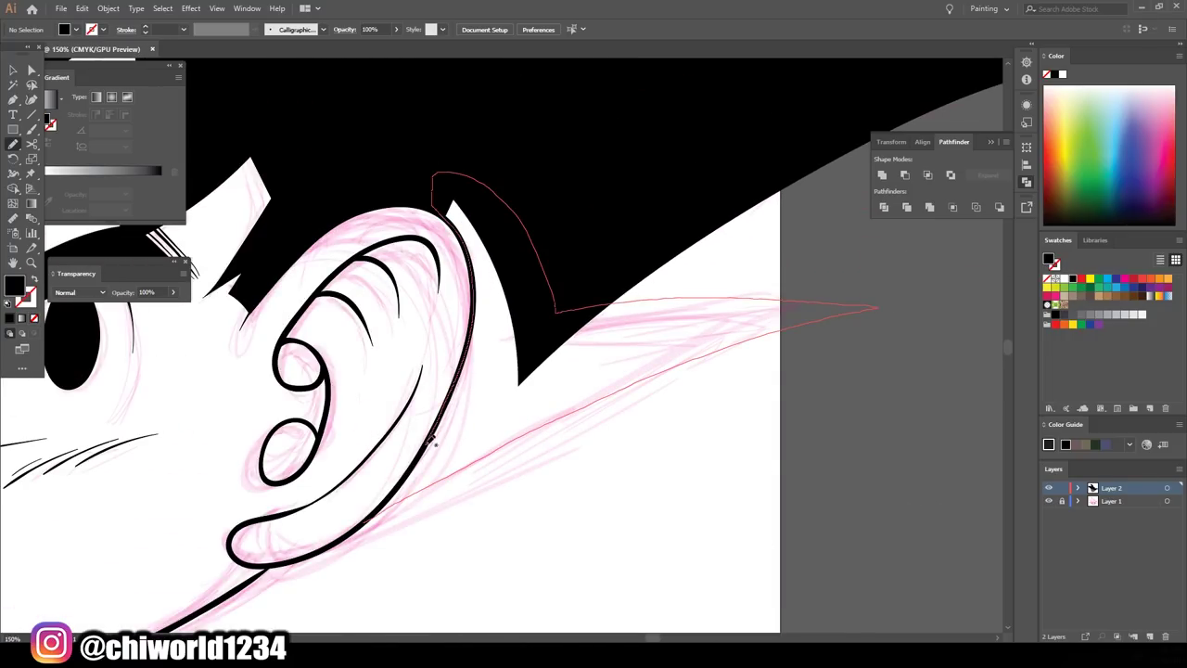
Add an inner line along the ear contour and two hair spikes on the left side.
{"action": "key", "text": "ctrl+0"}
{"action": "key", "text": "ctrl+1"}
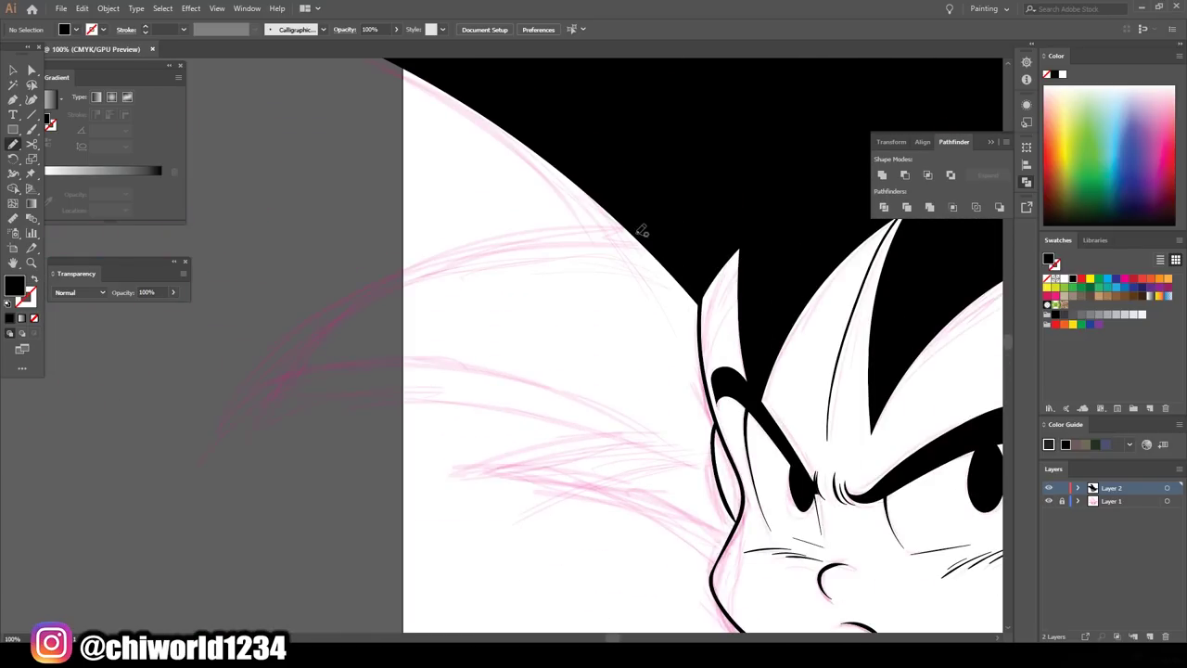
{"action": "left_click_drag", "start_coordinate": [718, 399], "coordinate": [738, 526]}
{"action": "mouse_move", "coordinate": [505, 468]}
{"action": "left_mouse_down"}
{"action": "mouse_move", "coordinate": [318, 389]}
{"action": "mouse_move", "coordinate": [668, 245]}
{"action": "left_mouse_up"}
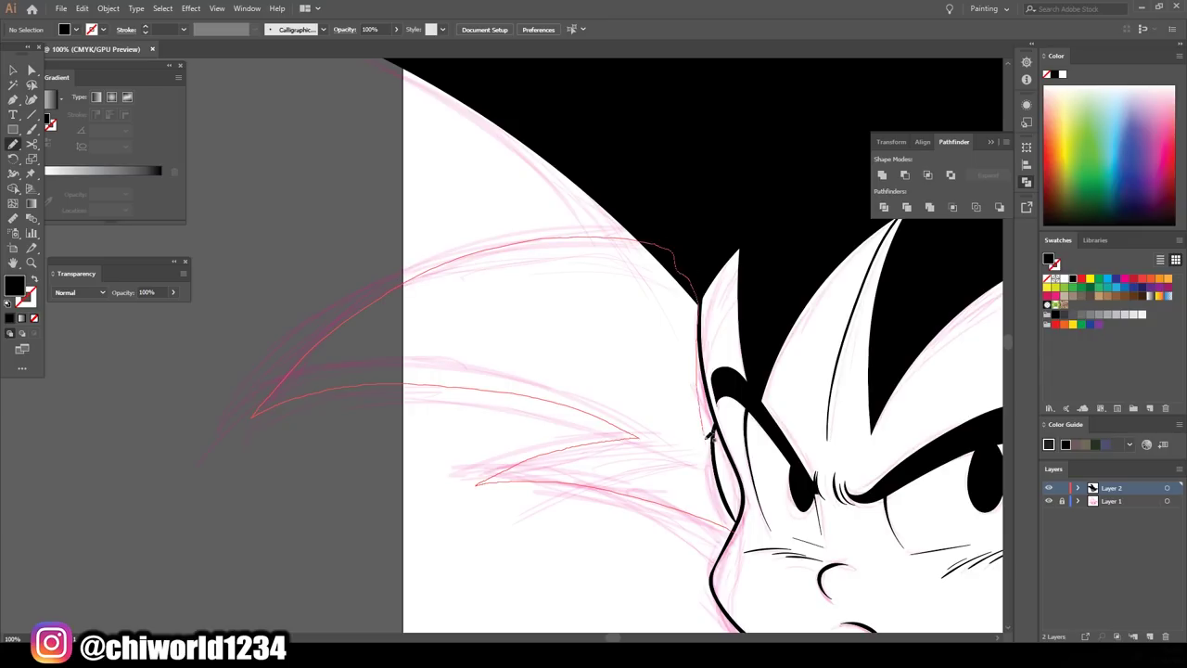
{"action": "left_click_drag", "start_coordinate": [709, 433], "coordinate": [737, 524]}
Paint two short black strokes near the ear.
{"action": "key", "text": "ctrl+0"}
{"action": "scroll", "coordinate": [700, 520], "scroll_direction": "up", "scroll_amount": 5, "text": "alt"}
{"action": "left_click_drag", "start_coordinate": [616, 486], "coordinate": [700, 521]}
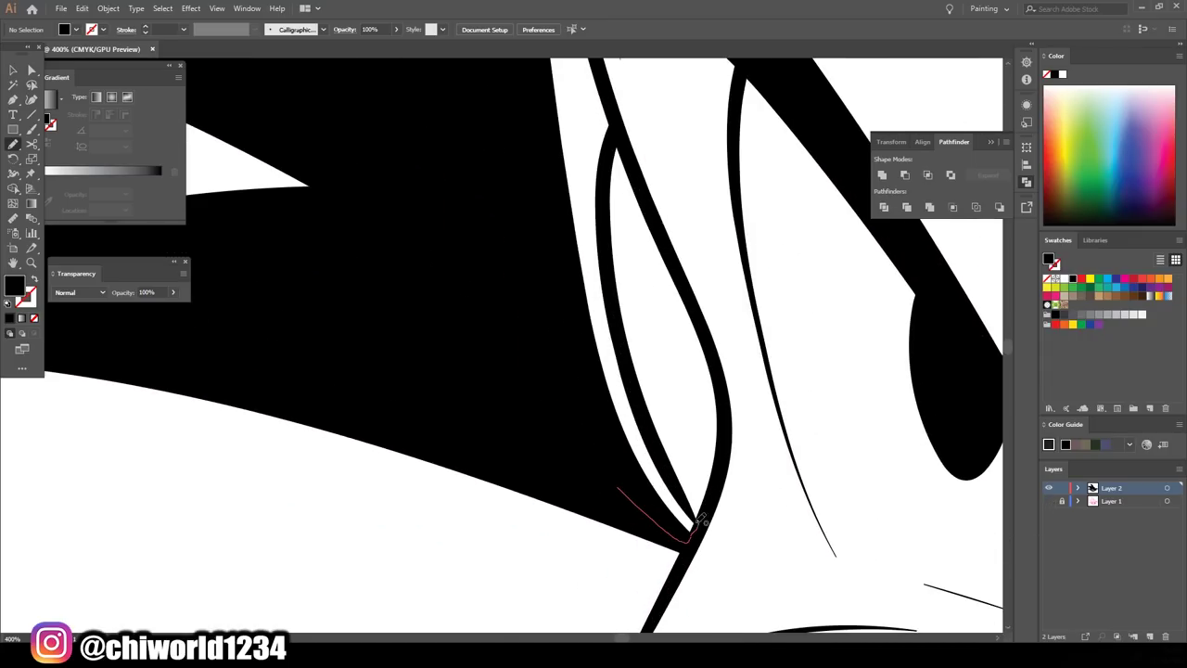
{"action": "left_click_drag", "start_coordinate": [504, 410], "coordinate": [588, 477]}
{"action": "key", "text": "ctrl+0"}
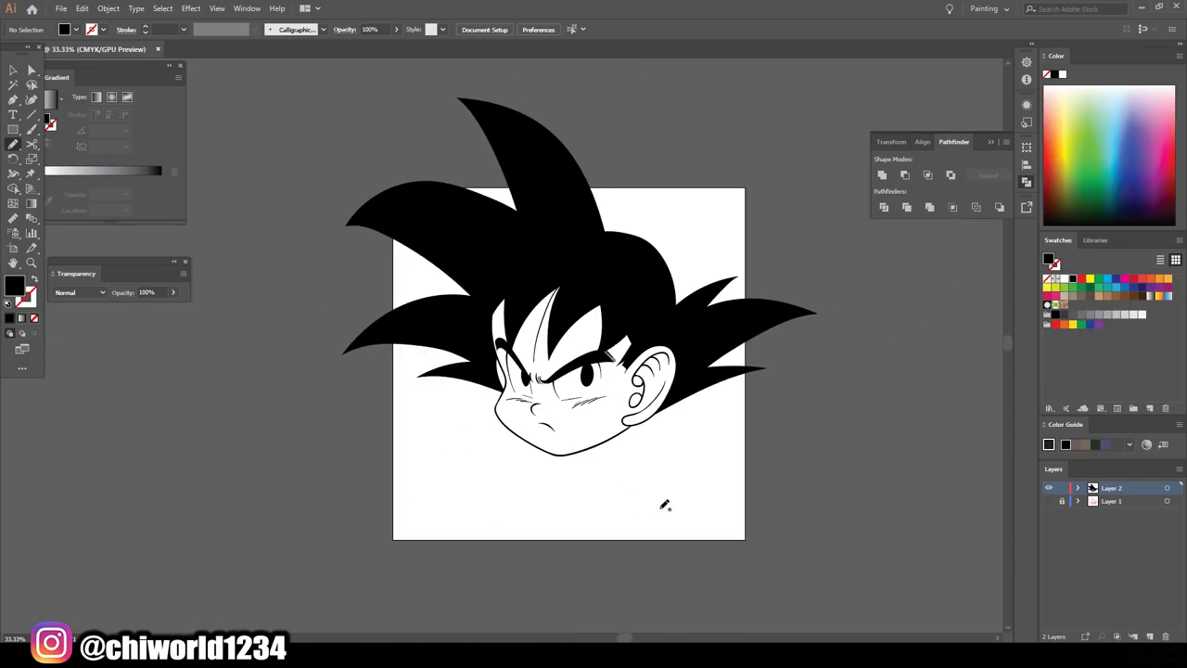
Delete the small existing mouth stroke.
{"action": "key", "text": "ctrl+1"}
{"action": "key", "text": "v"}
{"action": "left_click", "coordinate": [575, 500]}
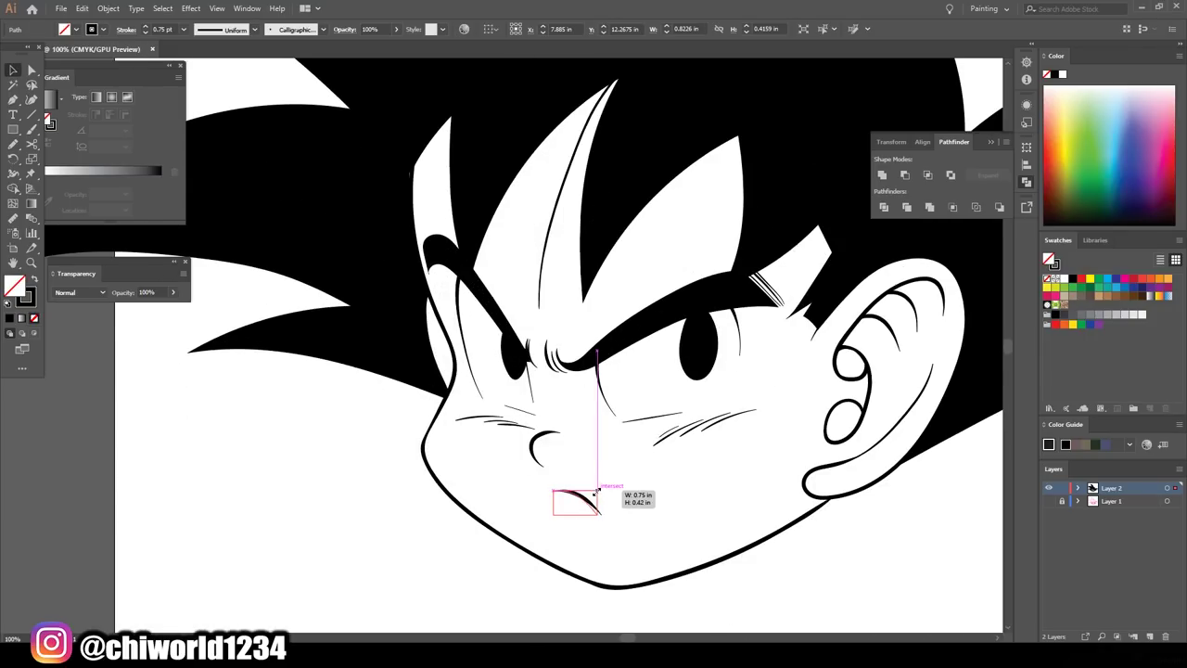
{"action": "key", "text": "Delete"}
{"action": "key", "text": "ctrl+0"}
{"action": "key", "text": "ctrl+1"}
Try a new mouth stroke with the Paintbrush, then undo it.
{"action": "key", "text": "b"}
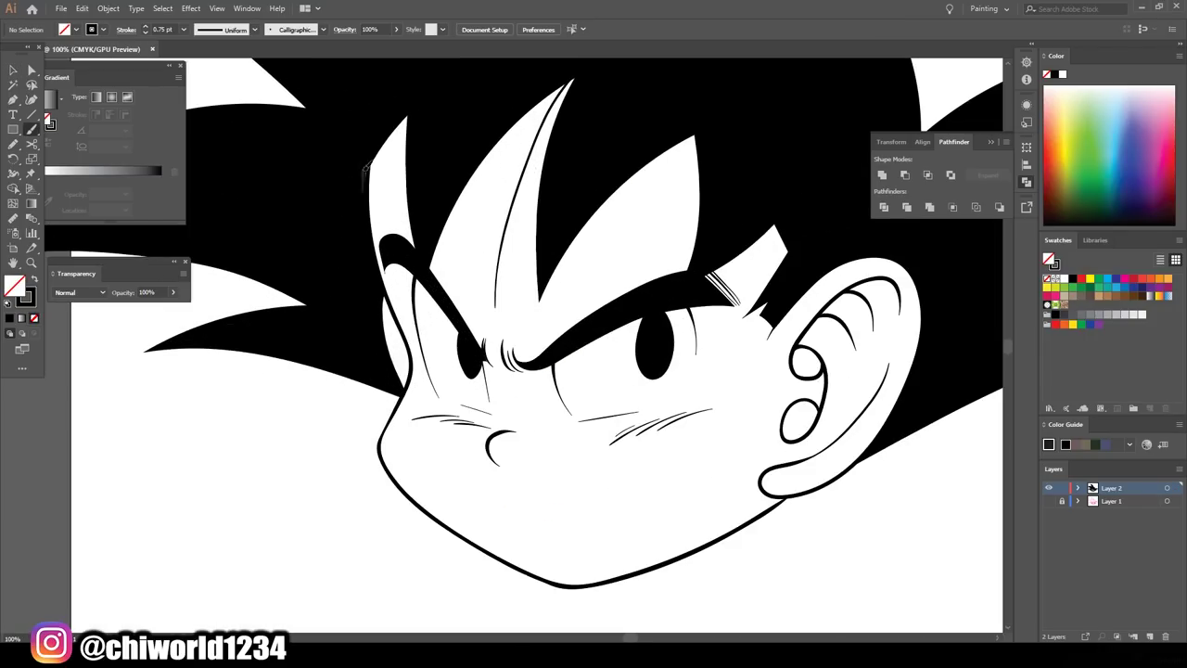
{"action": "key", "text": "ctrl+equal"}
{"action": "scroll", "coordinate": [473, 461], "scroll_direction": "down", "scroll_amount": 2}
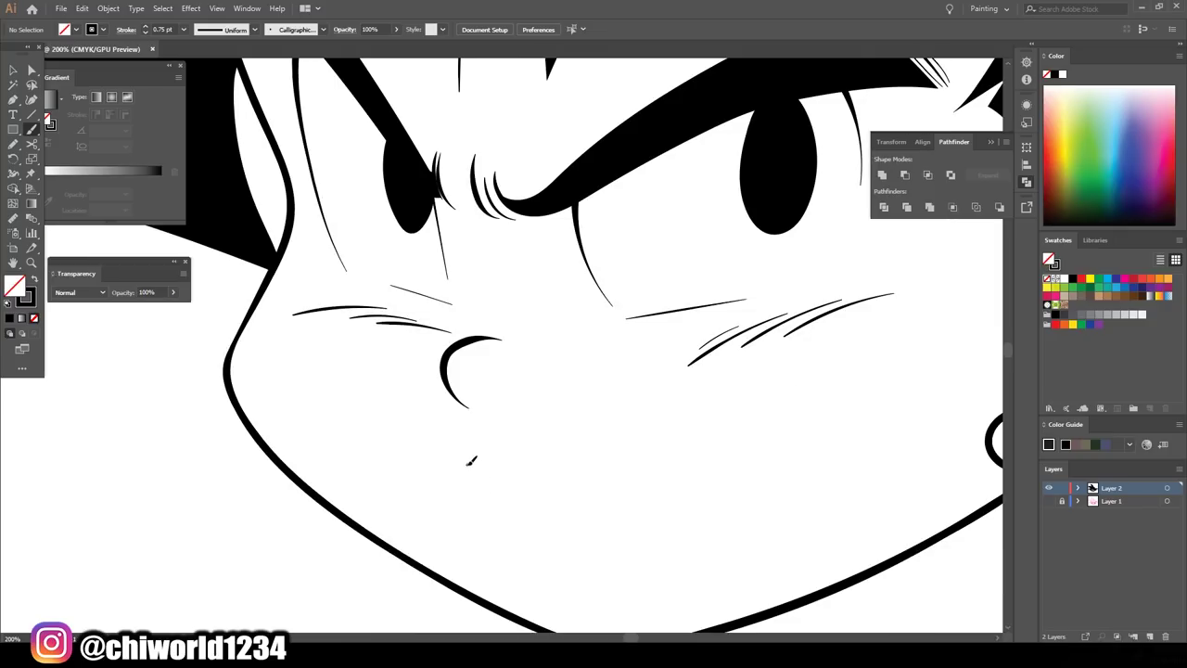
{"action": "left_click_drag", "start_coordinate": [471, 461], "coordinate": [556, 515]}
{"action": "key", "text": "ctrl+z"}
{"action": "key", "text": "ctrl+z"}
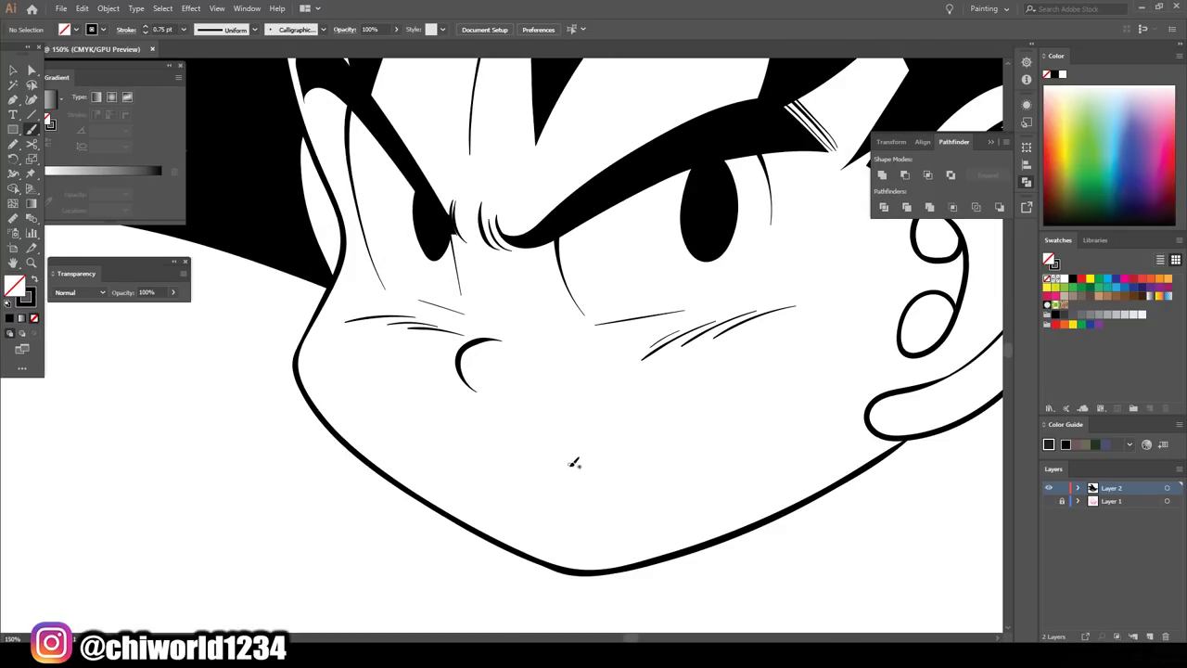
{"action": "key", "text": "ctrl+0"}
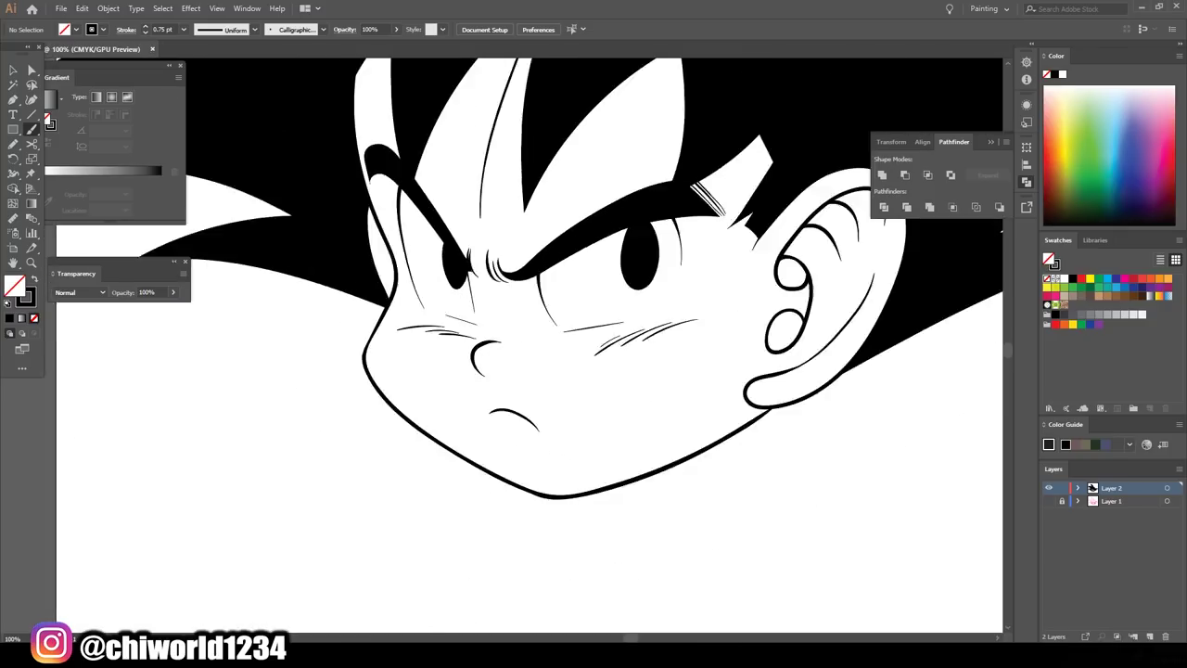
Resize the mouth stroke with the Selection tool.
{"action": "key", "text": "ctrl+1"}
{"action": "key", "text": "v"}
{"action": "left_click_drag", "start_coordinate": [529, 464], "coordinate": [563, 483]}
{"action": "key", "text": "ctrl+shift+a"}
{"action": "key", "text": "ctrl+0"}
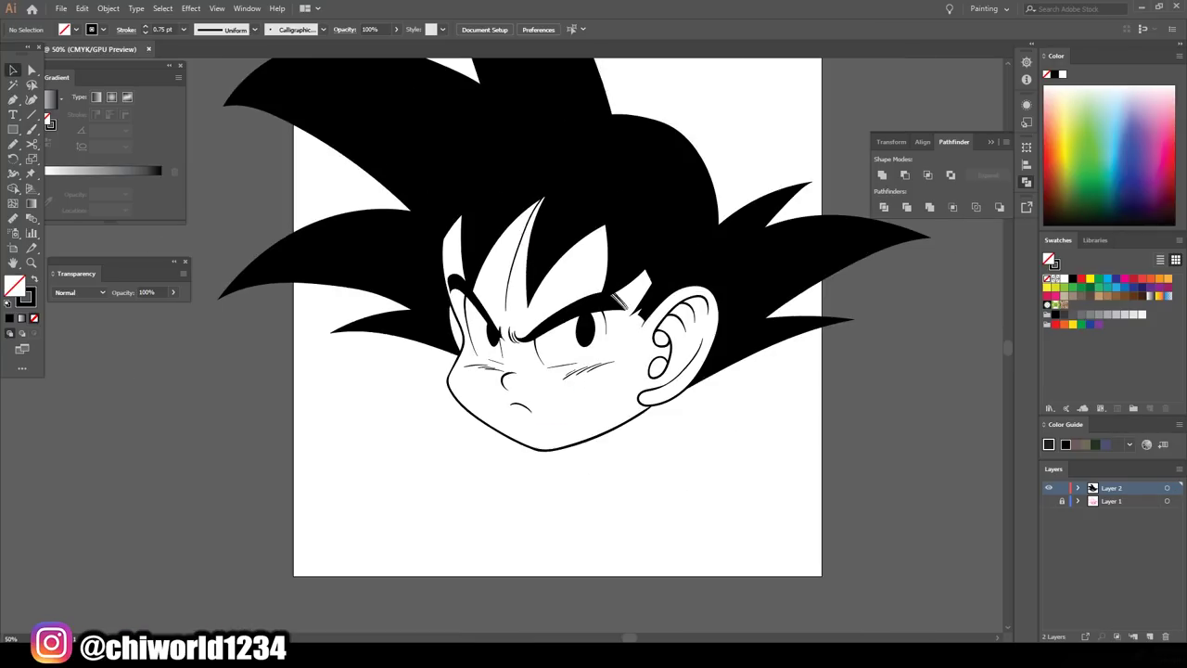
{"action": "key", "text": "ctrl+1"}
Paint a solid black curved stroke along the hair edge.
{"action": "scroll", "coordinate": [282, 236], "scroll_direction": "up", "scroll_amount": 2}
{"action": "key", "text": "b"}
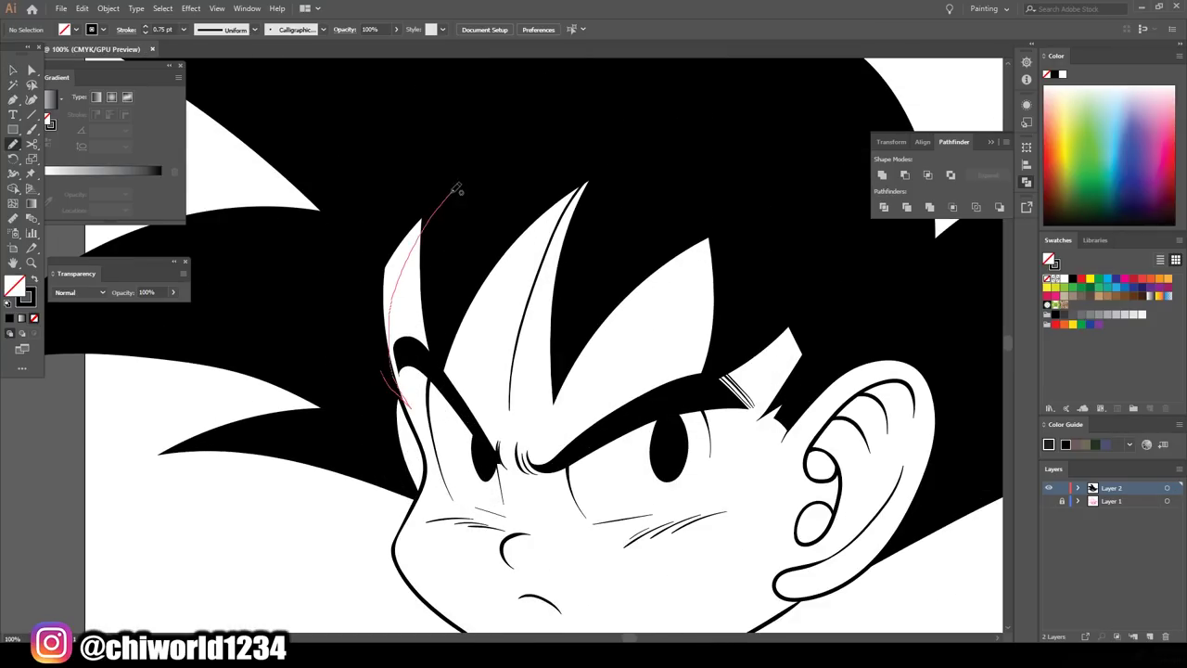
{"action": "left_click", "coordinate": [34, 279]}
{"action": "left_click_drag", "start_coordinate": [394, 291], "coordinate": [388, 278]}
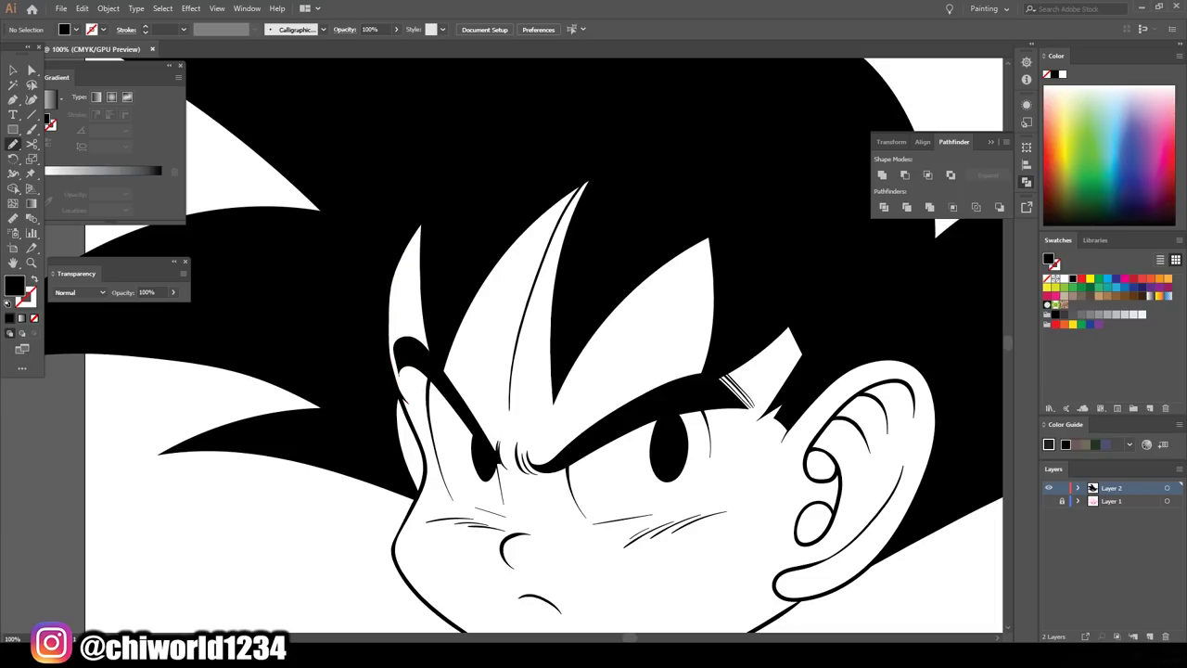
{"action": "key", "text": "ctrl+z"}
{"action": "left_click_drag", "start_coordinate": [418, 315], "coordinate": [343, 200]}
{"action": "key", "text": "ctrl+0"}
Draw a thin black nose line between the eyes and mouth.
{"action": "key", "text": "ctrl+plus"}
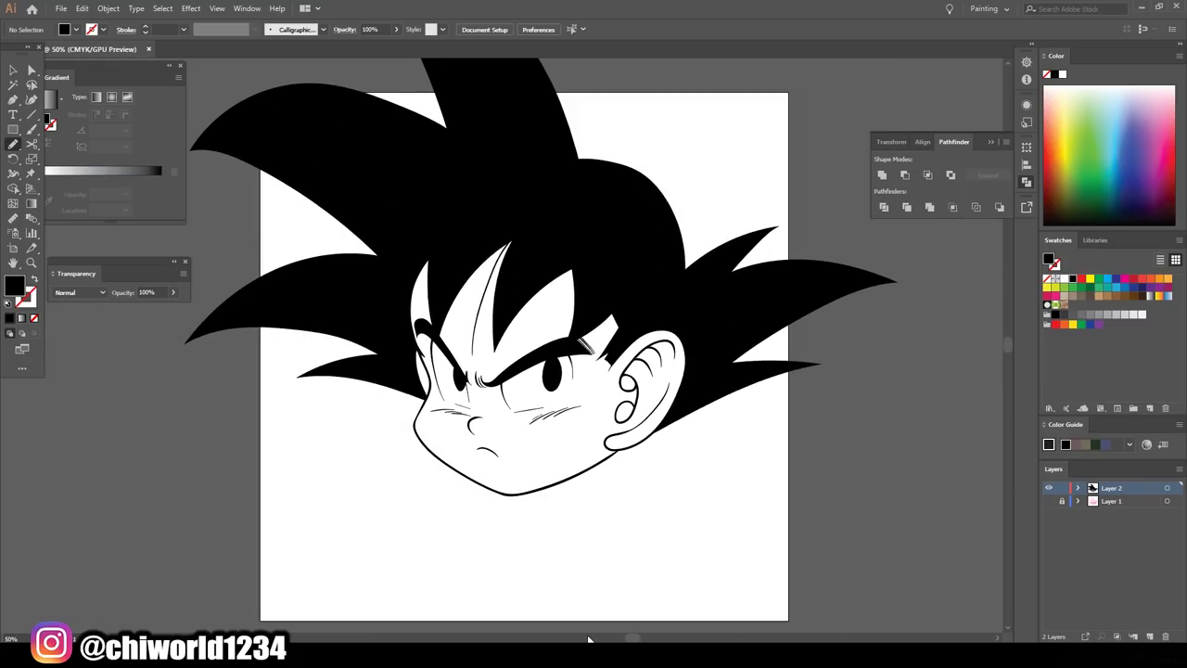
{"action": "key", "text": "ctrl+plus"}
{"action": "key", "text": "ctrl+plus"}
{"action": "key", "text": "ctrl+plus"}
{"action": "key", "text": "shift+x"}
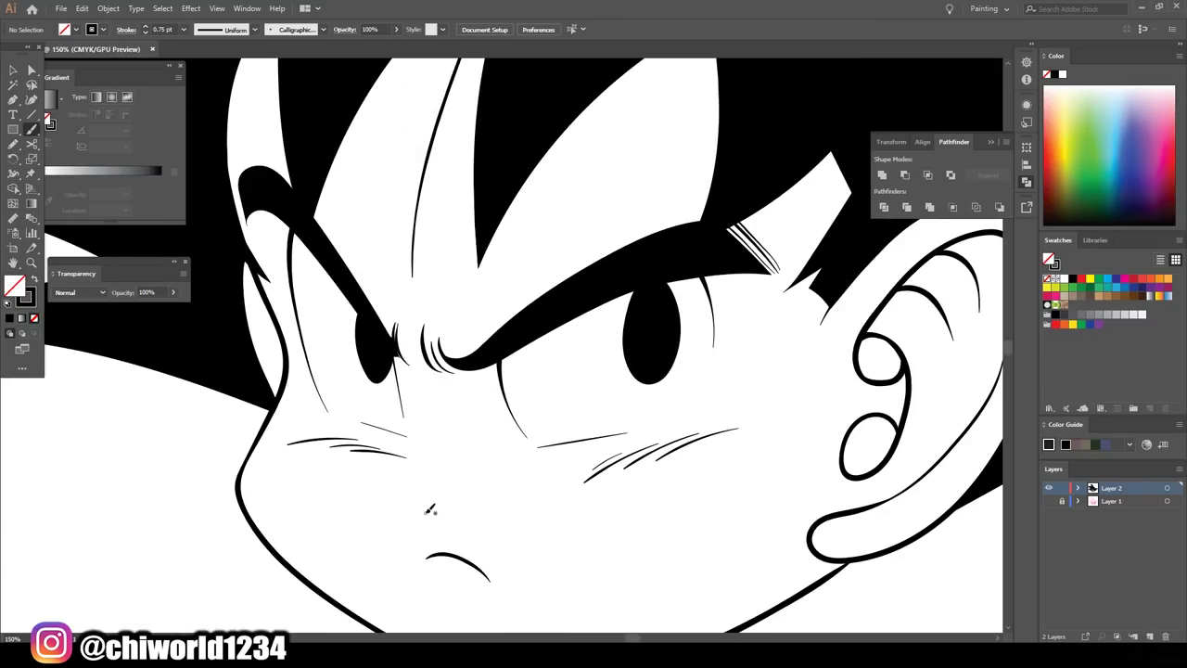
{"action": "left_click_drag", "start_coordinate": [428, 510], "coordinate": [437, 457]}
{"action": "key", "text": "ctrl+0"}
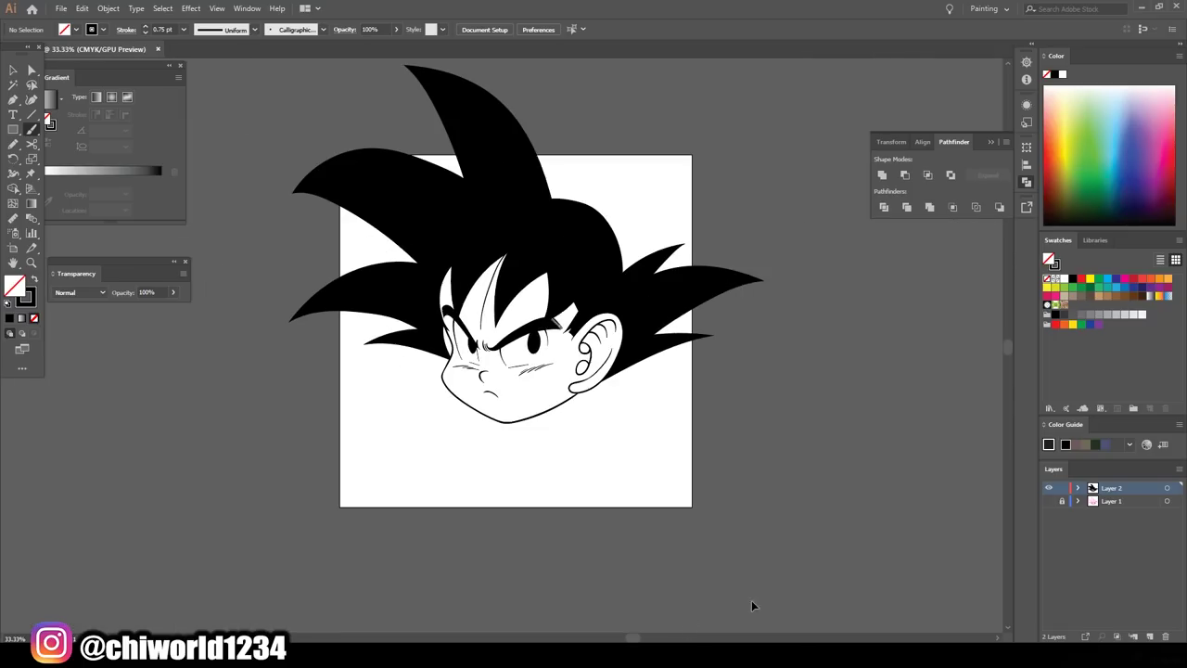
Scale the whole head down, move it onto the artboard, and duplicate the line-art layer.
{"action": "key", "text": "v"}
{"action": "scroll", "coordinate": [380, 215], "scroll_direction": "up", "scroll_amount": 2}
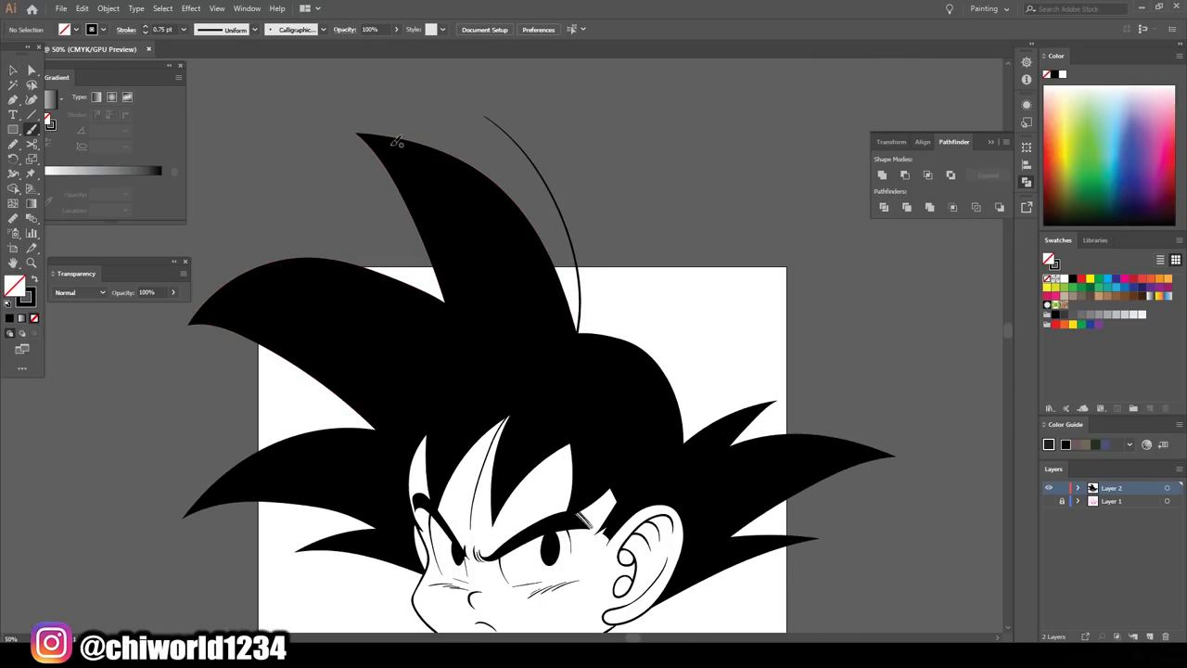
{"action": "key", "text": "ctrl+minus"}
{"action": "key", "text": "ctrl+a"}
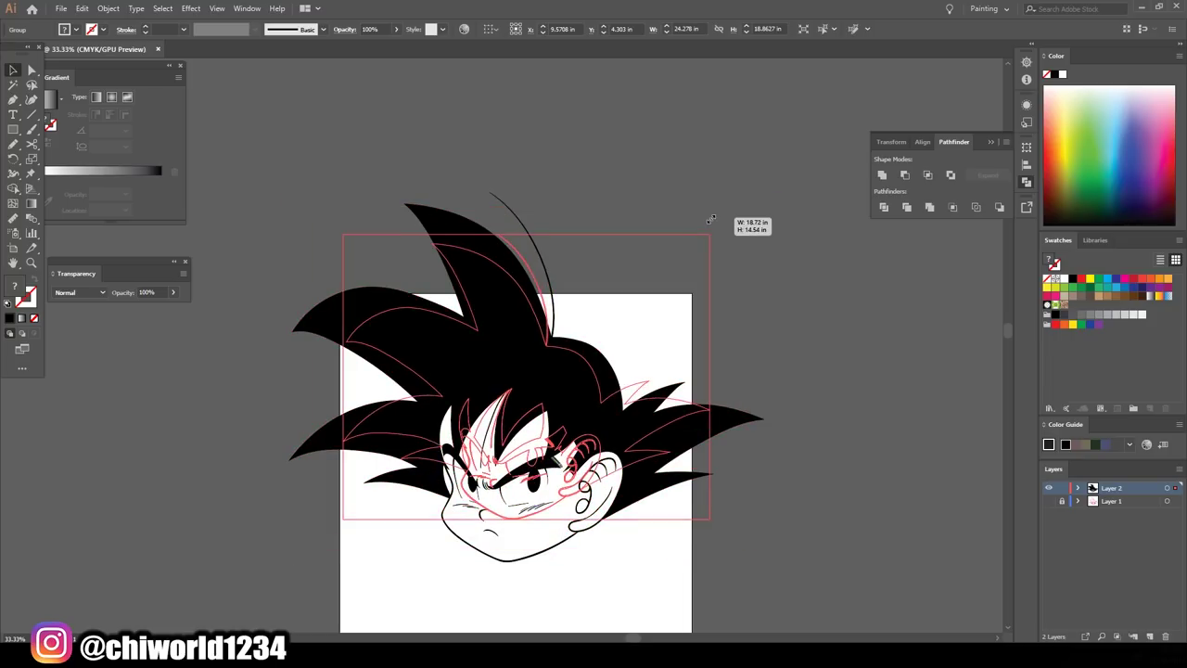
{"action": "scroll", "coordinate": [816, 371], "scroll_direction": "down", "scroll_amount": 1}
{"action": "left_click", "coordinate": [816, 278]}
{"action": "key", "text": "ctrl+a"}
{"action": "left_click_drag", "start_coordinate": [764, 131], "coordinate": [688, 277]}
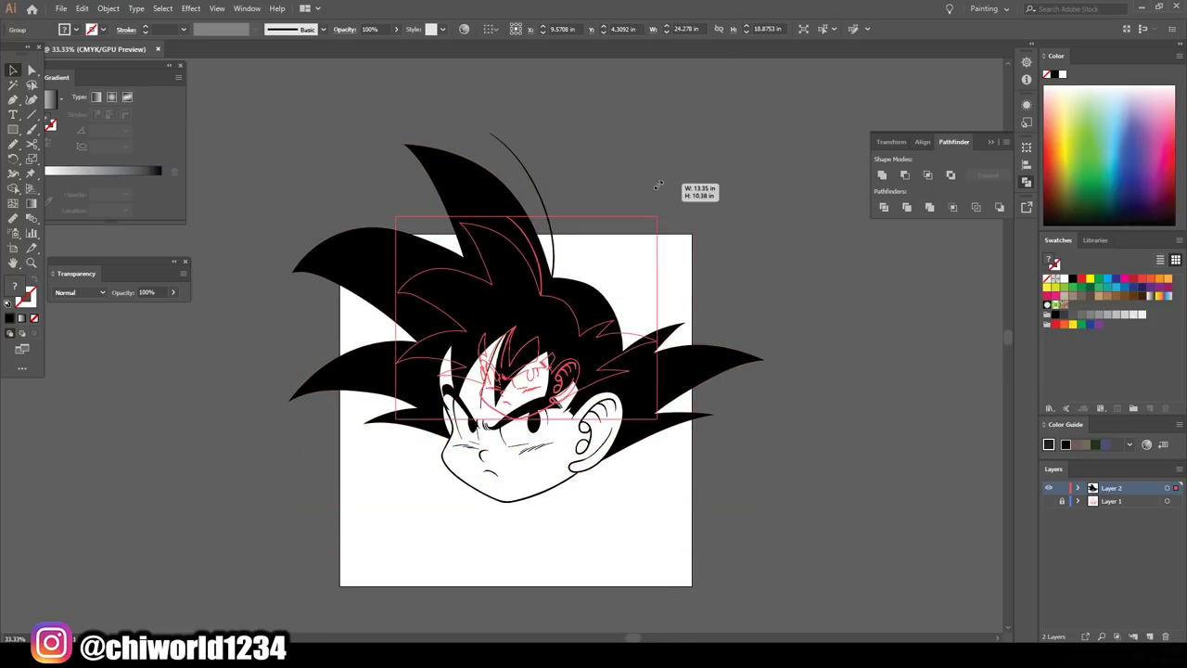
{"action": "left_click_drag", "start_coordinate": [544, 467], "coordinate": [544, 384]}
{"action": "left_click", "coordinate": [808, 451]}
{"action": "key", "text": "ctrl+minus"}
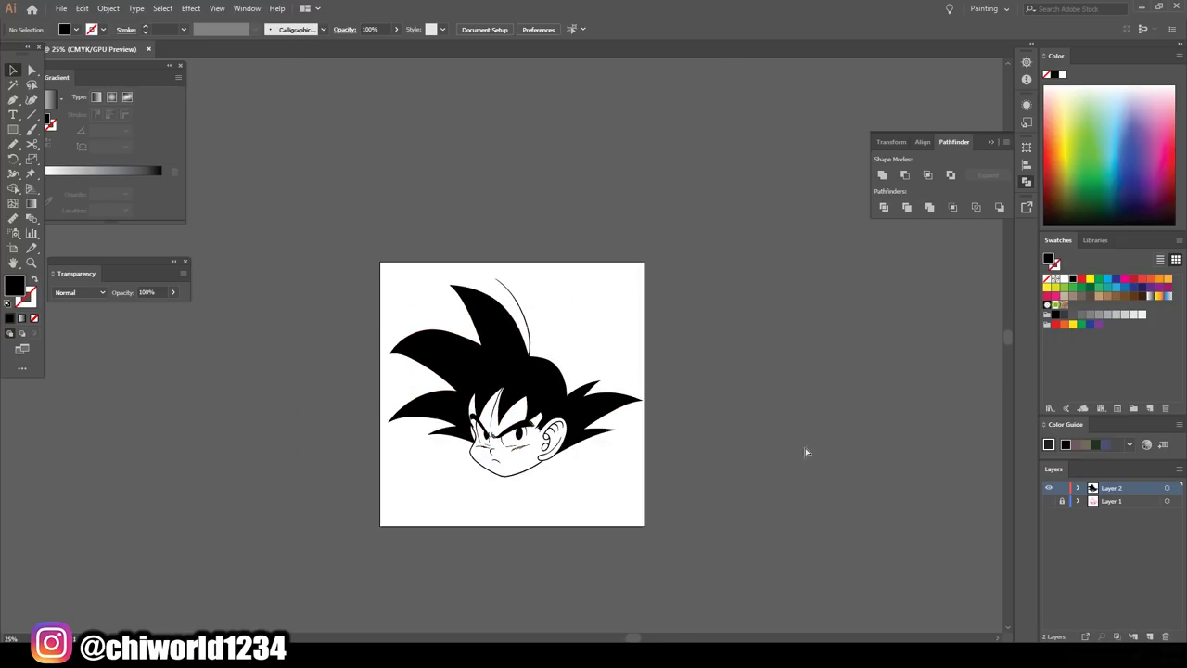
{"action": "key", "text": "ctrl+plus"}
{"action": "key", "text": "ctrl+plus"}
Pick a peach skin colour and draw a rectangle covering the head.
{"action": "left_click", "coordinate": [1111, 500]}
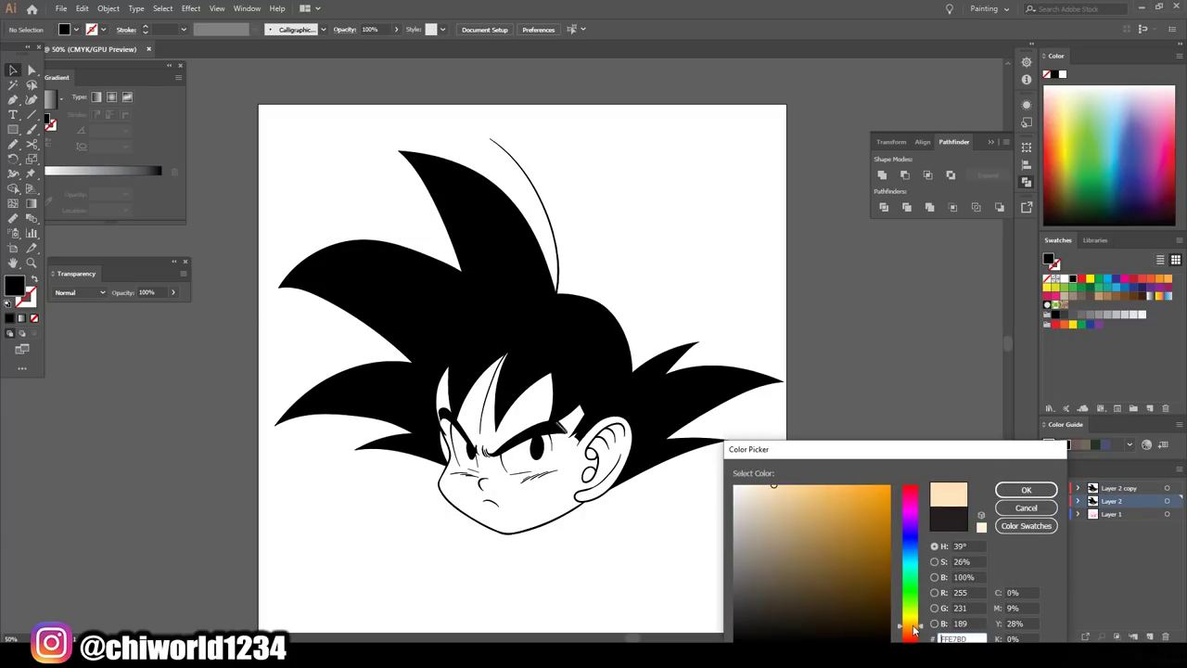
{"action": "left_click_drag", "start_coordinate": [798, 520], "coordinate": [849, 467]}
{"action": "key", "text": "Return"}
{"action": "key", "text": "m"}
{"action": "left_click_drag", "start_coordinate": [292, 111], "coordinate": [749, 549]}
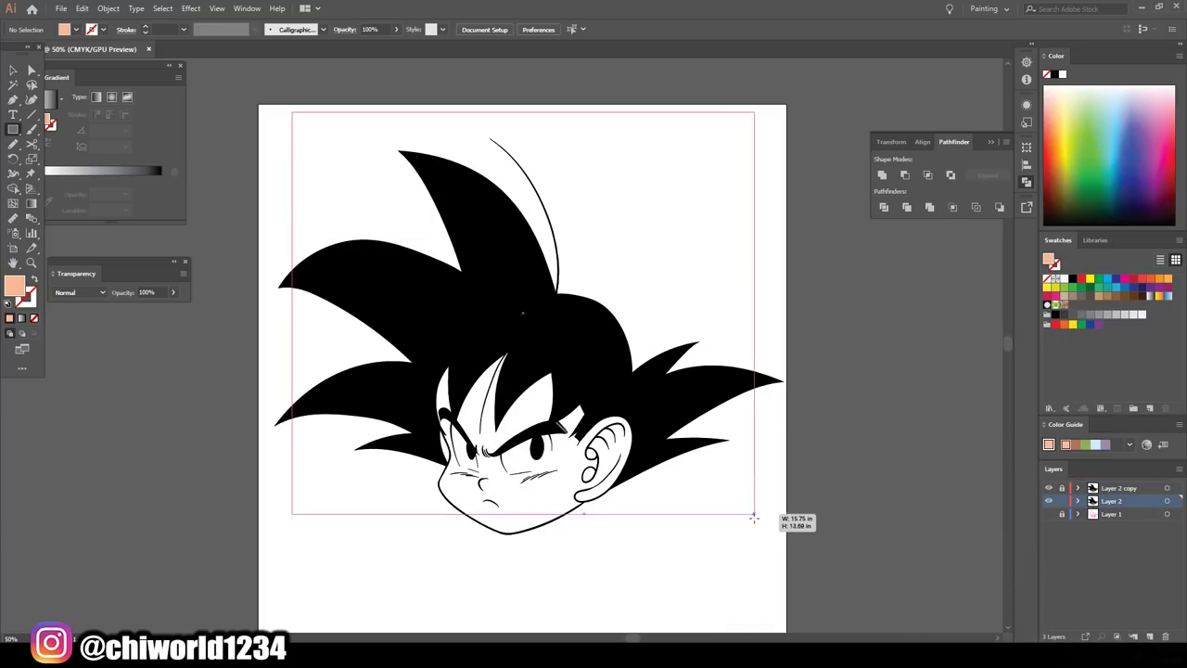
Send the peach rectangle behind the line art and isolate the grouped artwork.
{"action": "right_click", "coordinate": [393, 218]}
{"action": "key", "text": "Escape"}
{"action": "right_click", "coordinate": [602, 233]}
{"action": "left_click", "coordinate": [649, 297]}
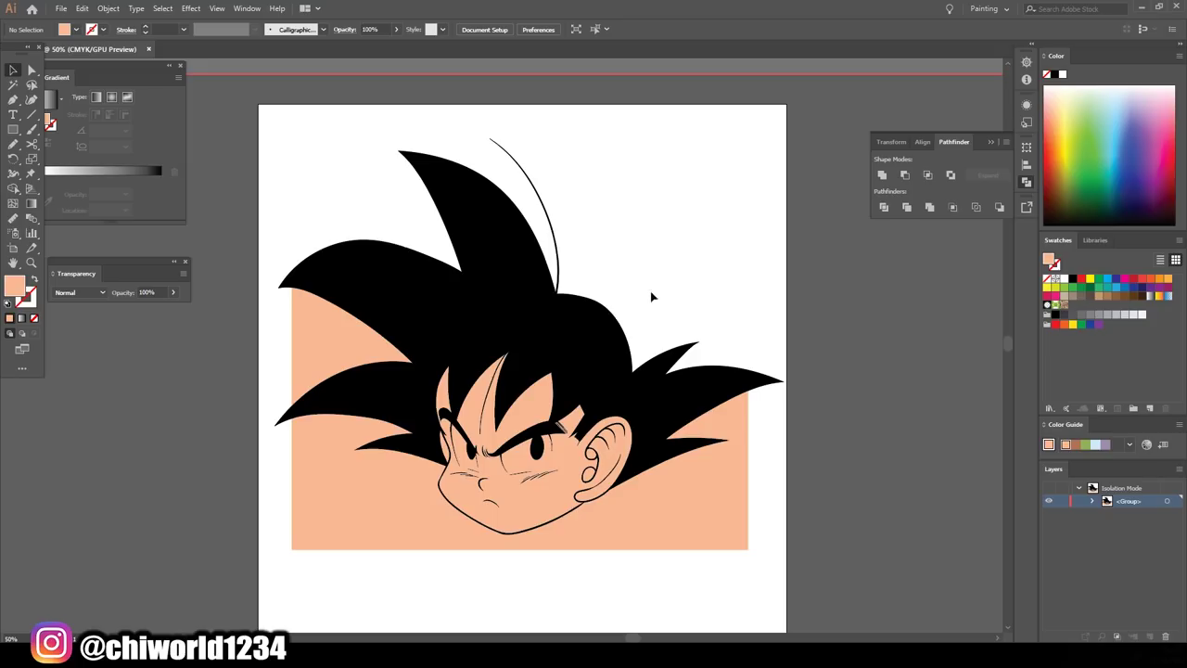
{"action": "key", "text": "ctrl+plus"}
{"action": "key", "text": "ctrl+plus"}
{"action": "key", "text": "ctrl+plus"}
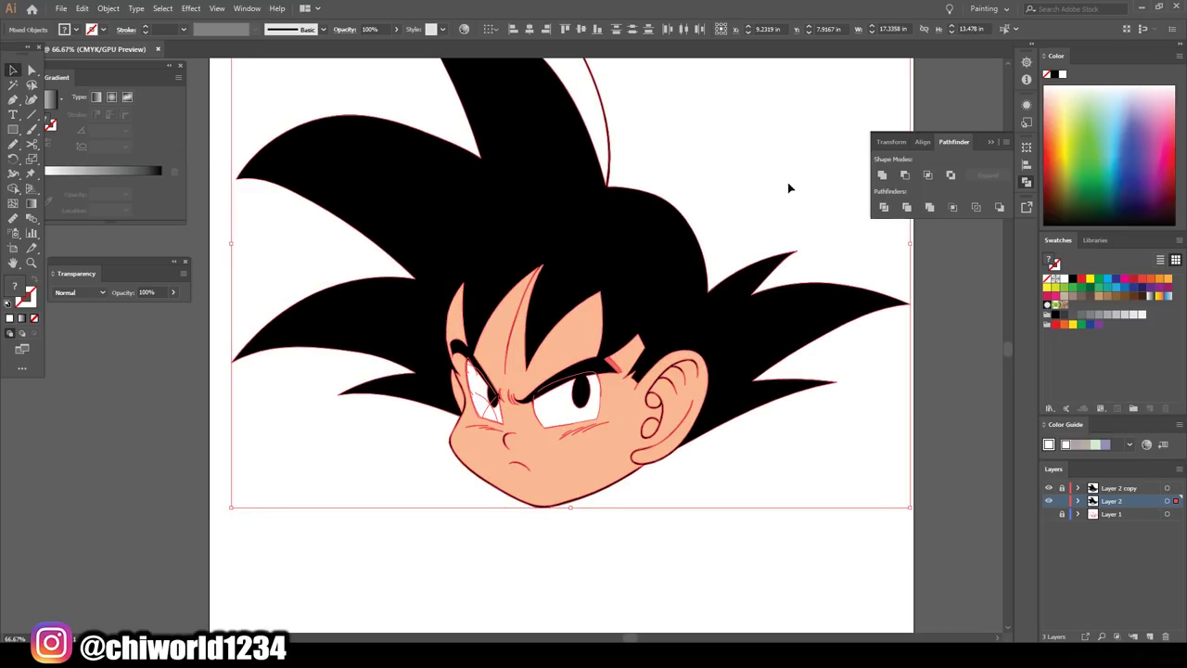
Use Recolor Artwork to shift the skin hue pinker with lower saturation.
{"action": "left_click", "coordinate": [84, 9]}
{"action": "left_click", "coordinate": [325, 224]}
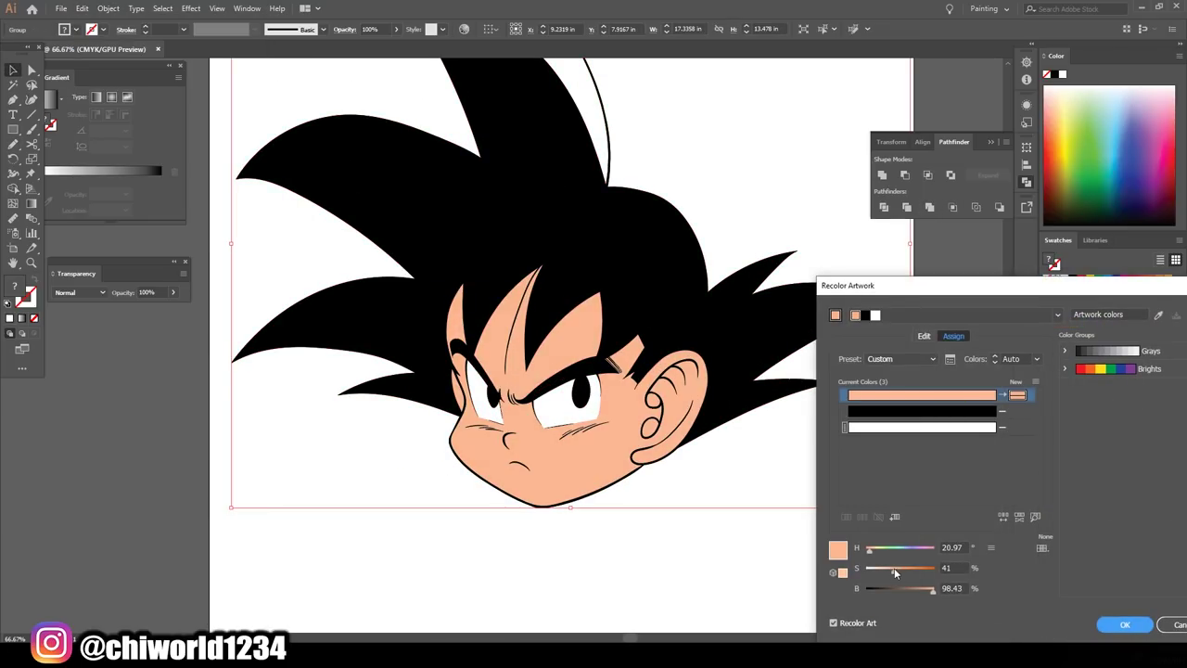
{"action": "left_click_drag", "start_coordinate": [870, 554], "coordinate": [868, 549]}
{"action": "left_click_drag", "start_coordinate": [894, 571], "coordinate": [894, 577]}
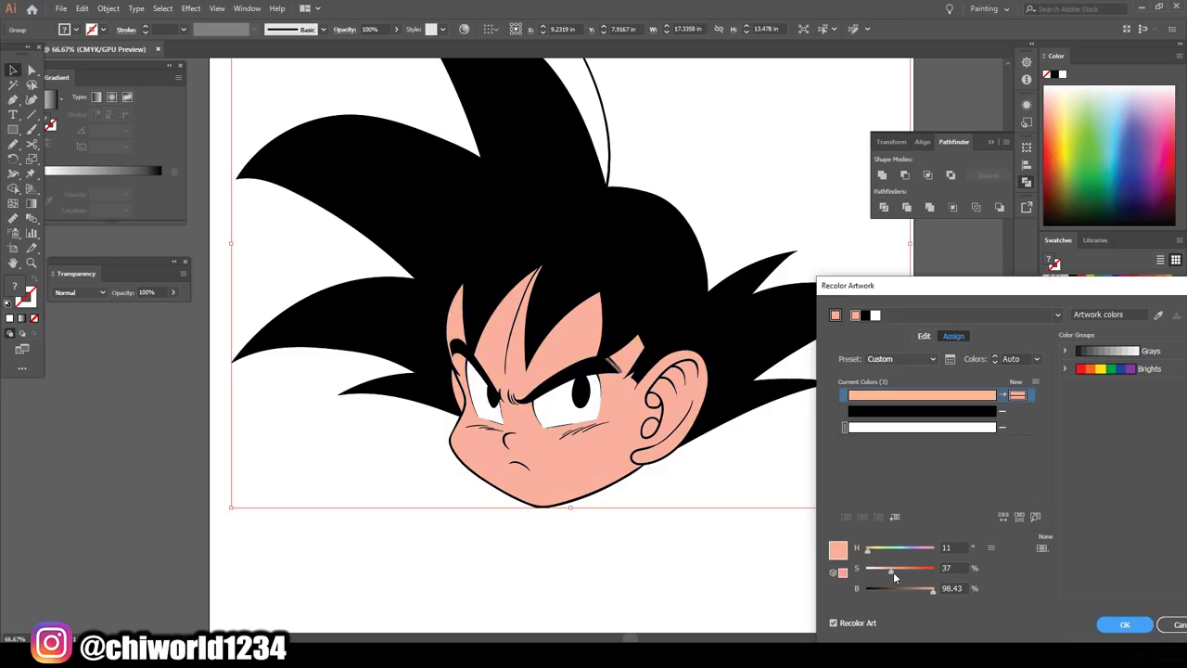
{"action": "left_click", "coordinate": [1122, 626]}
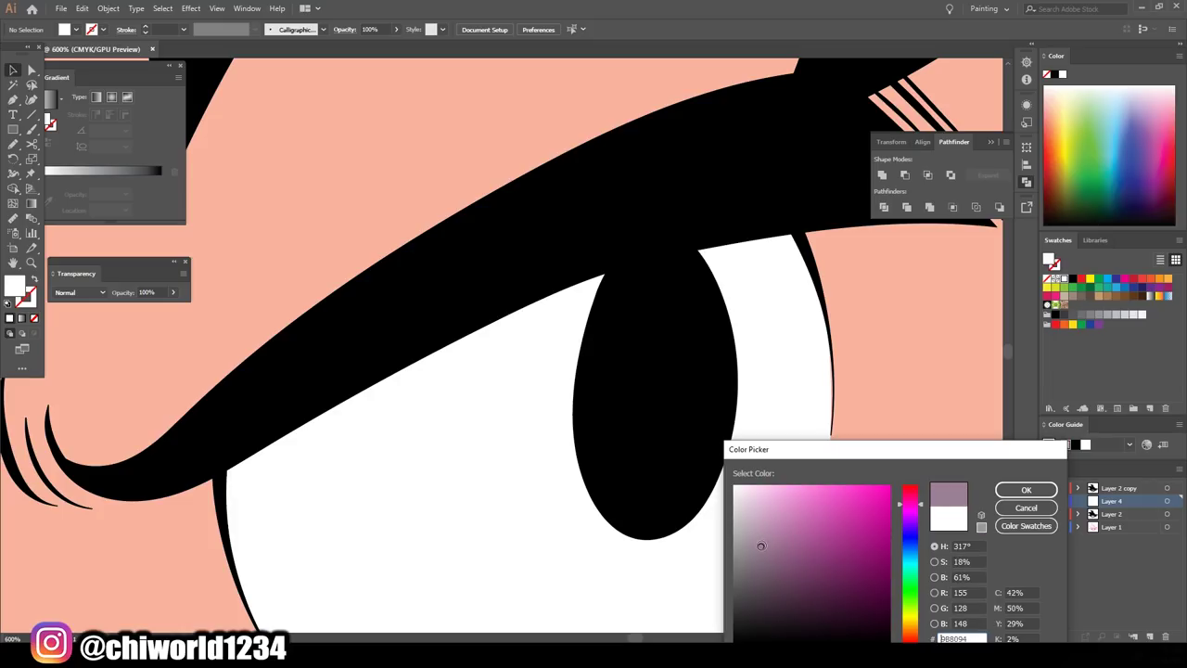
Paint mauve shadows along the tops of the eye whites and begin picking a darker salmon.
{"action": "key", "text": "Return"}
{"action": "left_click", "coordinate": [13, 132]}
{"action": "left_click_drag", "start_coordinate": [233, 544], "coordinate": [799, 351]}
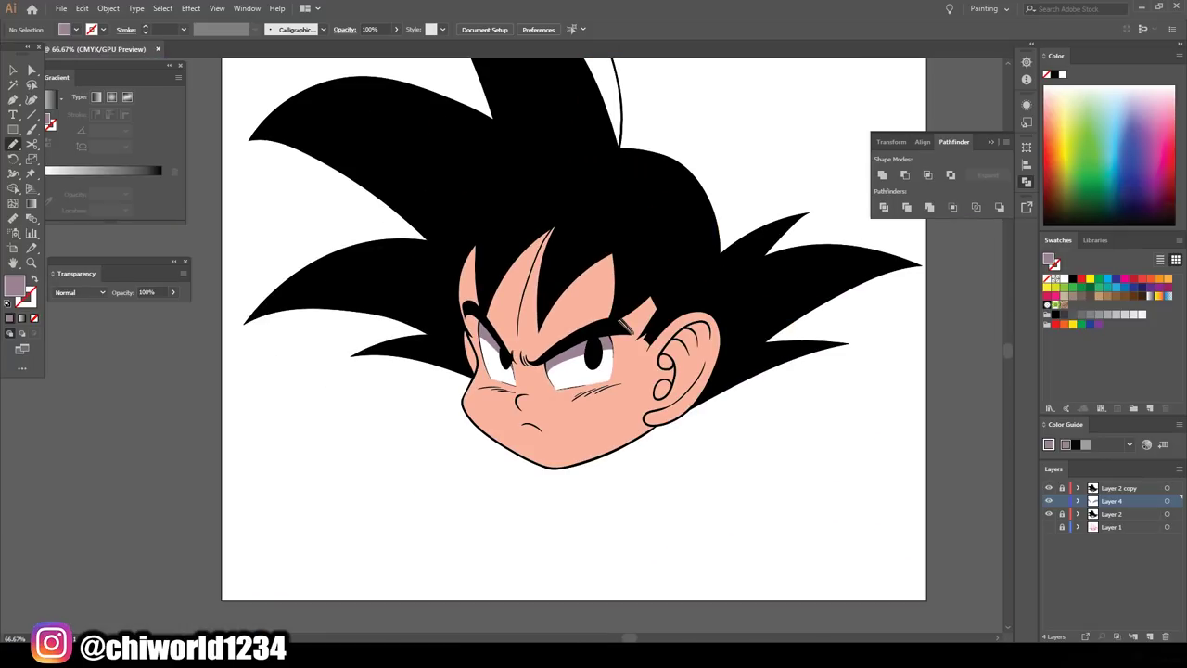
{"action": "scroll", "coordinate": [697, 389], "scroll_direction": "up", "scroll_amount": 1}
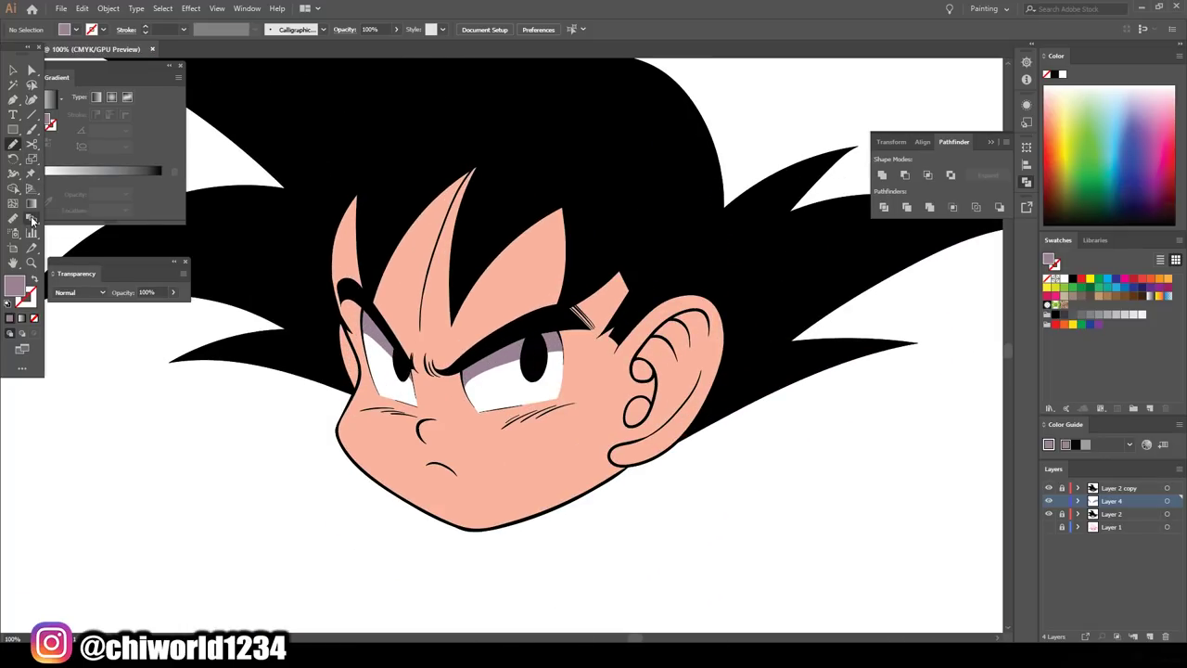
{"action": "double_click", "coordinate": [15, 286]}
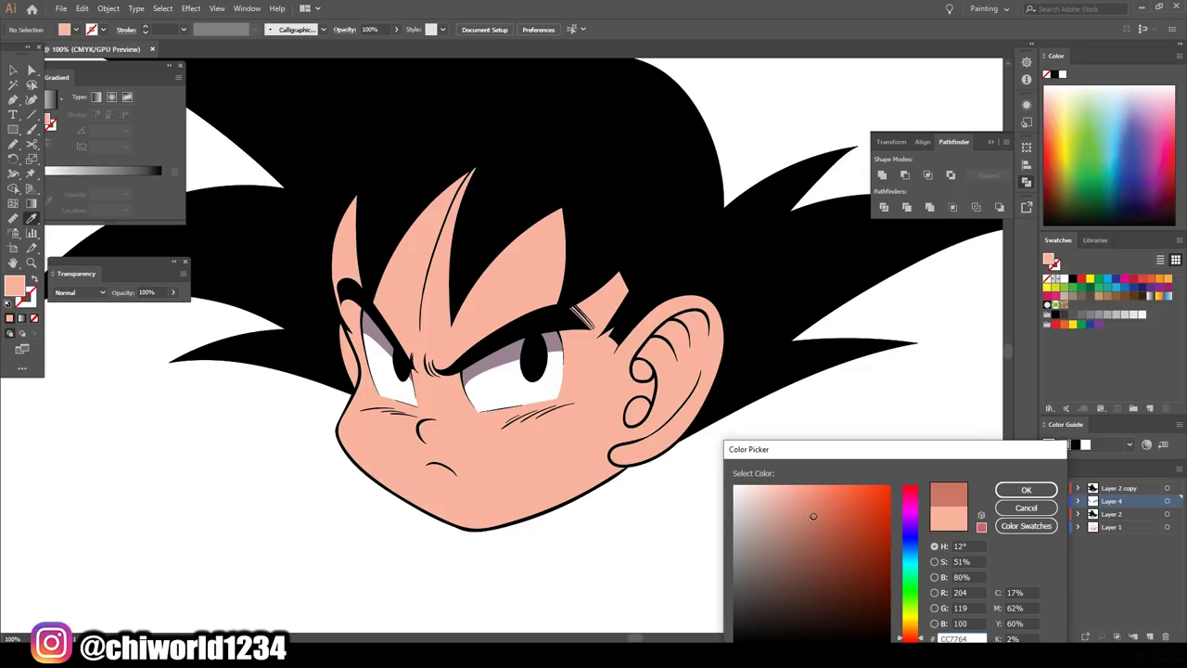
Paint darker salmon Blob Brush shadows on the right and left forehead hair spikes.
{"action": "left_click", "coordinate": [1026, 489]}
{"action": "key", "text": "shift+b"}
{"action": "scroll", "coordinate": [637, 267], "scroll_direction": "up", "scroll_amount": 3}
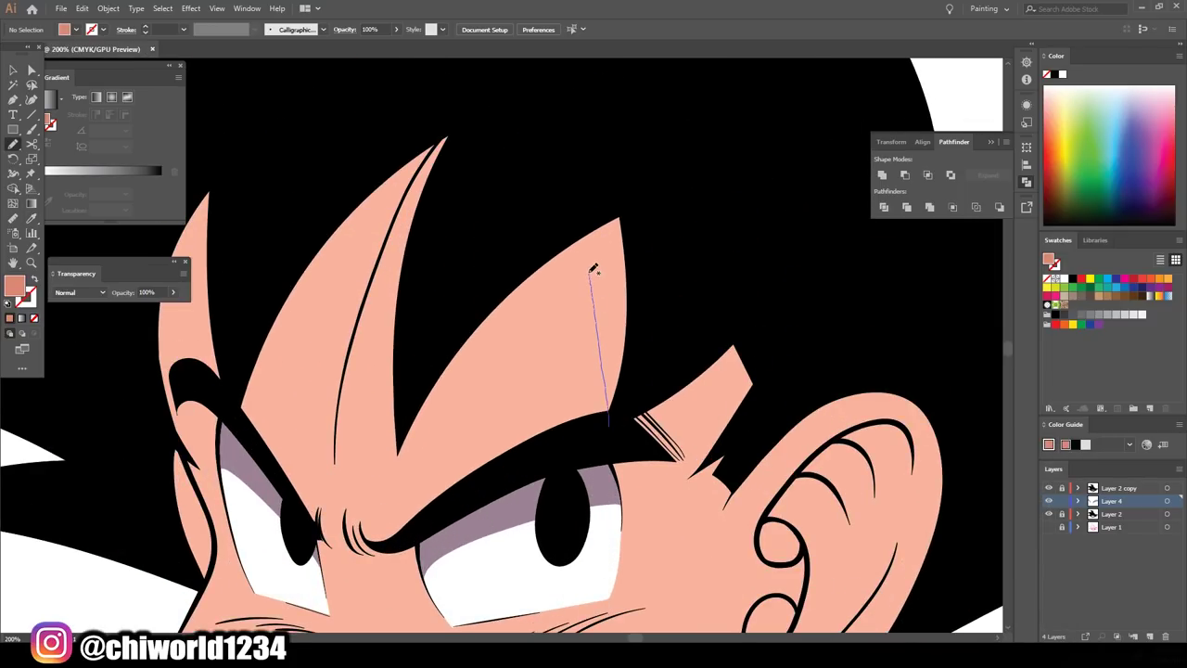
{"action": "left_click_drag", "start_coordinate": [436, 350], "coordinate": [414, 397]}
{"action": "scroll", "coordinate": [414, 397], "scroll_direction": "down", "scroll_amount": 3}
{"action": "scroll", "coordinate": [369, 378], "scroll_direction": "up", "scroll_amount": 3}
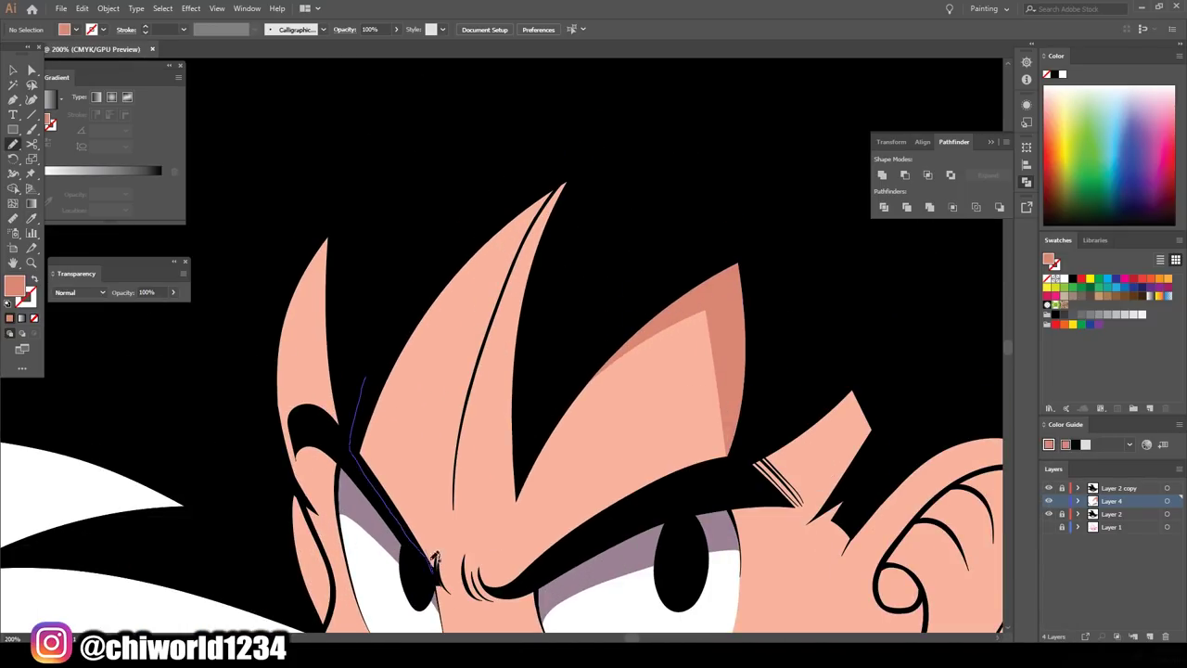
{"action": "left_click_drag", "start_coordinate": [433, 558], "coordinate": [378, 338]}
{"action": "scroll", "coordinate": [556, 549], "scroll_direction": "down", "scroll_amount": 3}
{"action": "scroll", "coordinate": [667, 569], "scroll_direction": "up", "scroll_amount": 3}
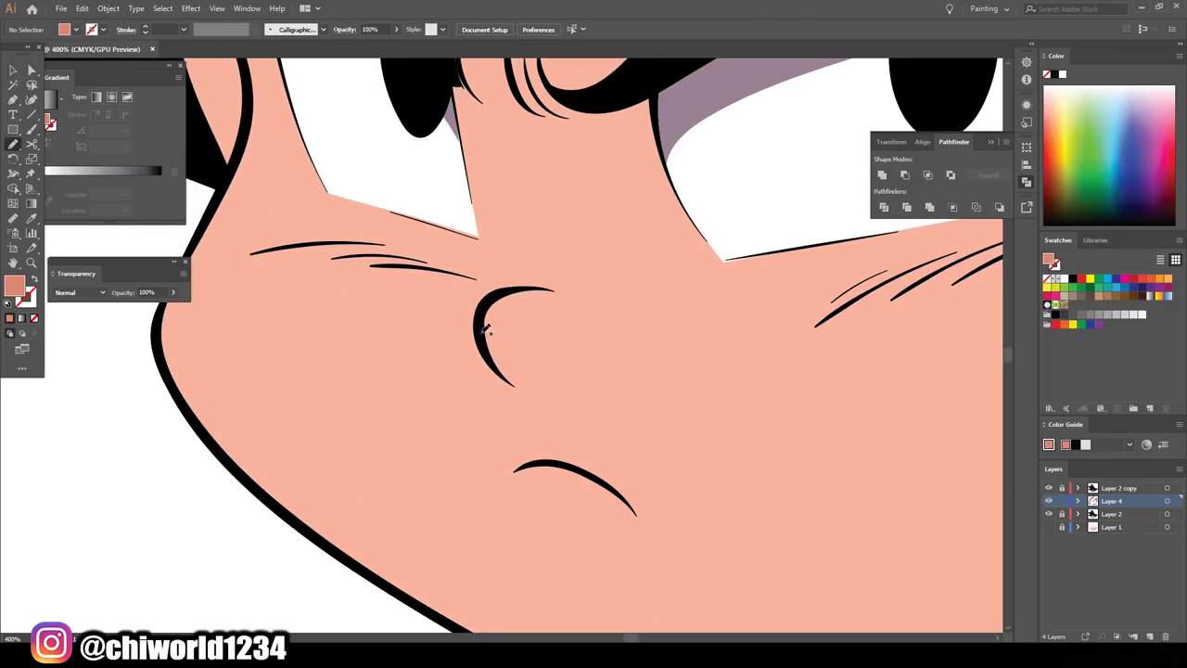
Shade under the nose and across the cheek between eye and ear in darker salmon.
{"action": "left_click_drag", "start_coordinate": [487, 331], "coordinate": [570, 397]}
{"action": "scroll", "coordinate": [721, 477], "scroll_direction": "up", "scroll_amount": 2}
{"action": "scroll", "coordinate": [721, 477], "scroll_direction": "up", "scroll_amount": 2}
{"action": "scroll", "coordinate": [721, 477], "scroll_direction": "right", "scroll_amount": 5}
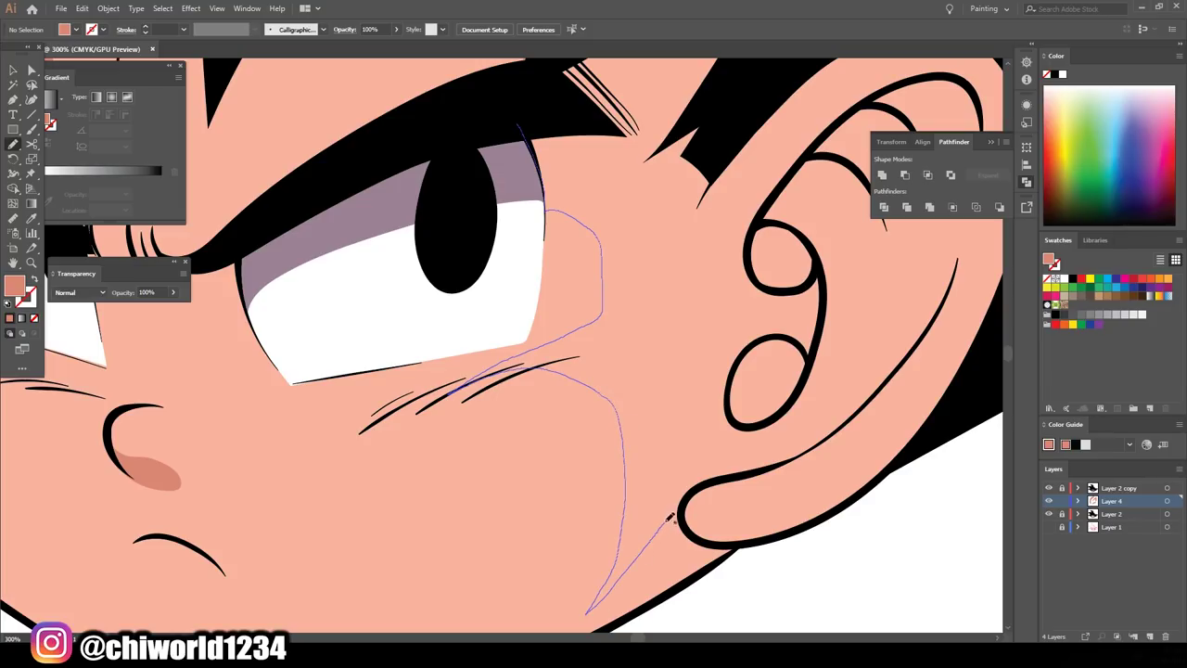
{"action": "left_click_drag", "start_coordinate": [735, 235], "coordinate": [733, 237]}
{"action": "scroll", "coordinate": [545, 106], "scroll_direction": "down", "scroll_amount": 3}
{"action": "scroll", "coordinate": [614, 217], "scroll_direction": "up", "scroll_amount": 3}
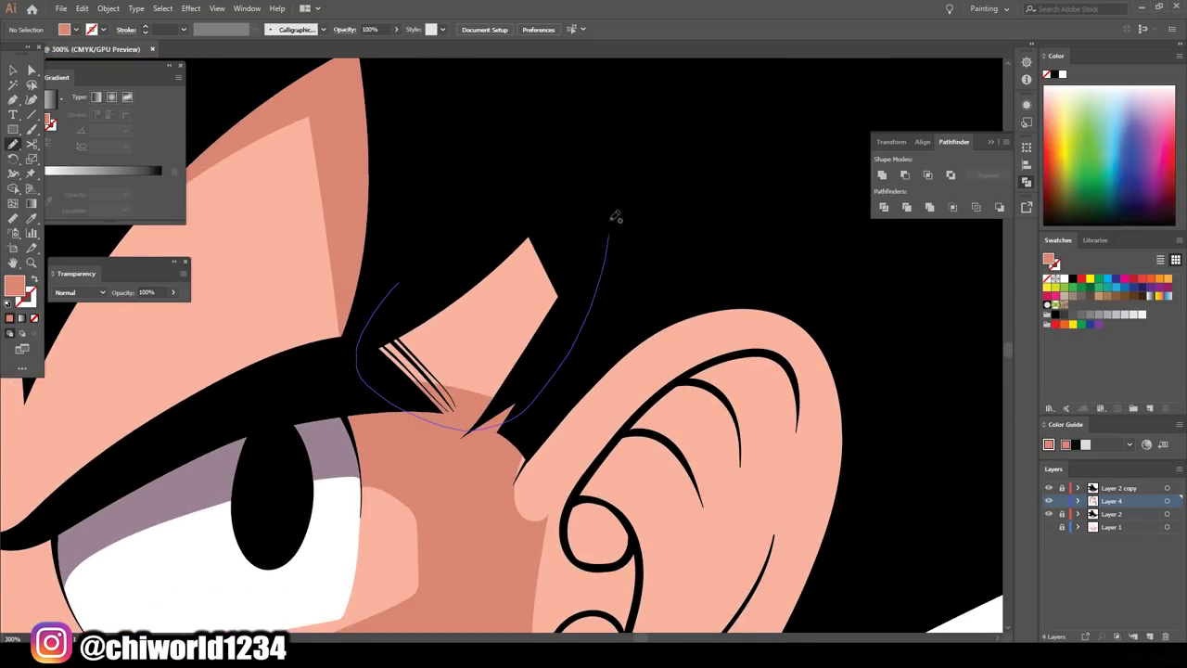
{"action": "scroll", "coordinate": [486, 332], "scroll_direction": "down", "scroll_amount": 2}
{"action": "scroll", "coordinate": [486, 332], "scroll_direction": "down", "scroll_amount": 1}
{"action": "left_click_drag", "start_coordinate": [469, 330], "coordinate": [533, 278]}
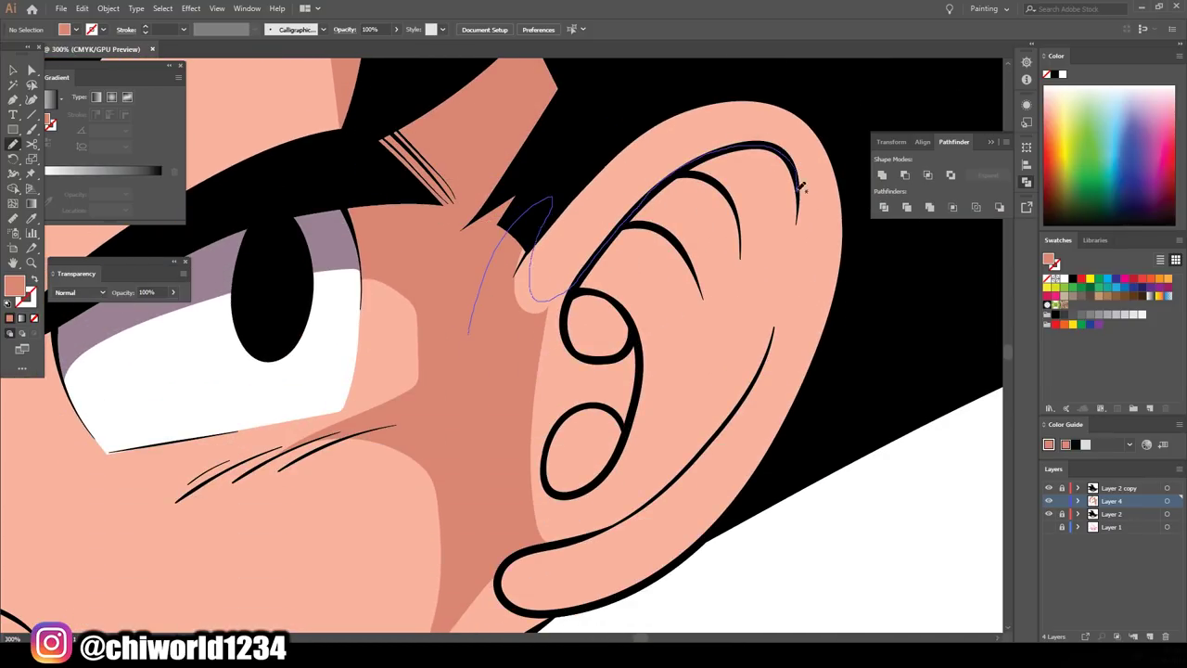
Shade the ear and extend the cheek shadow down toward the jaw.
{"action": "left_click_drag", "start_coordinate": [522, 548], "coordinate": [519, 553]}
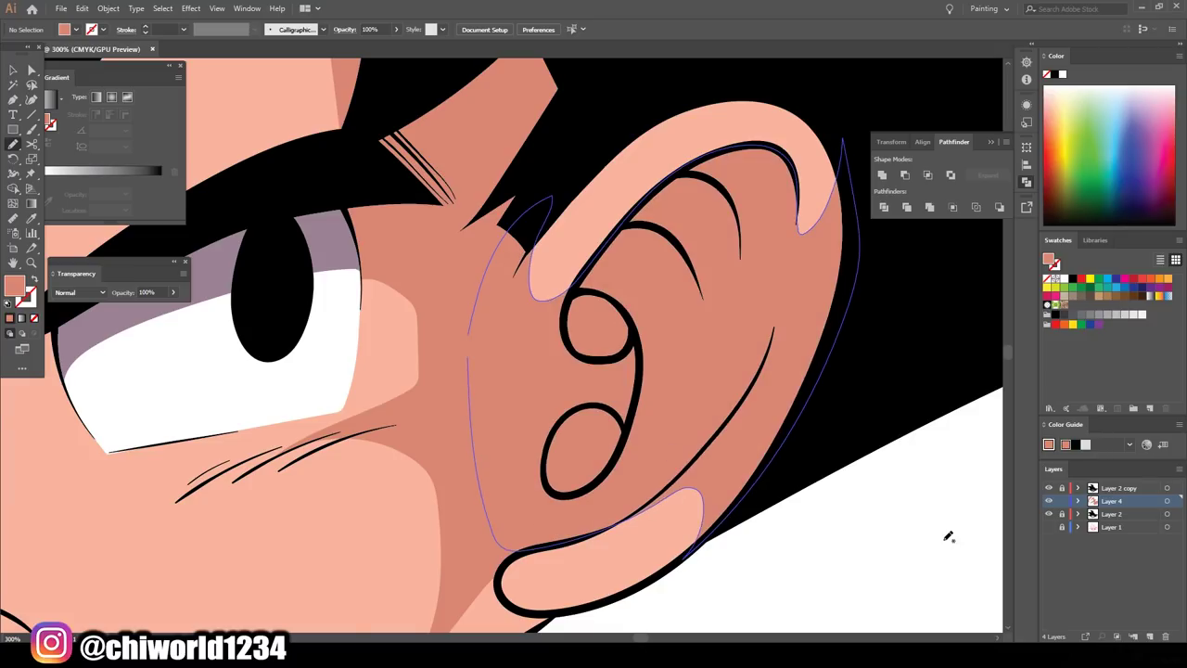
{"action": "scroll", "coordinate": [948, 538], "scroll_direction": "down", "scroll_amount": 3}
{"action": "scroll", "coordinate": [467, 251], "scroll_direction": "up", "scroll_amount": 3}
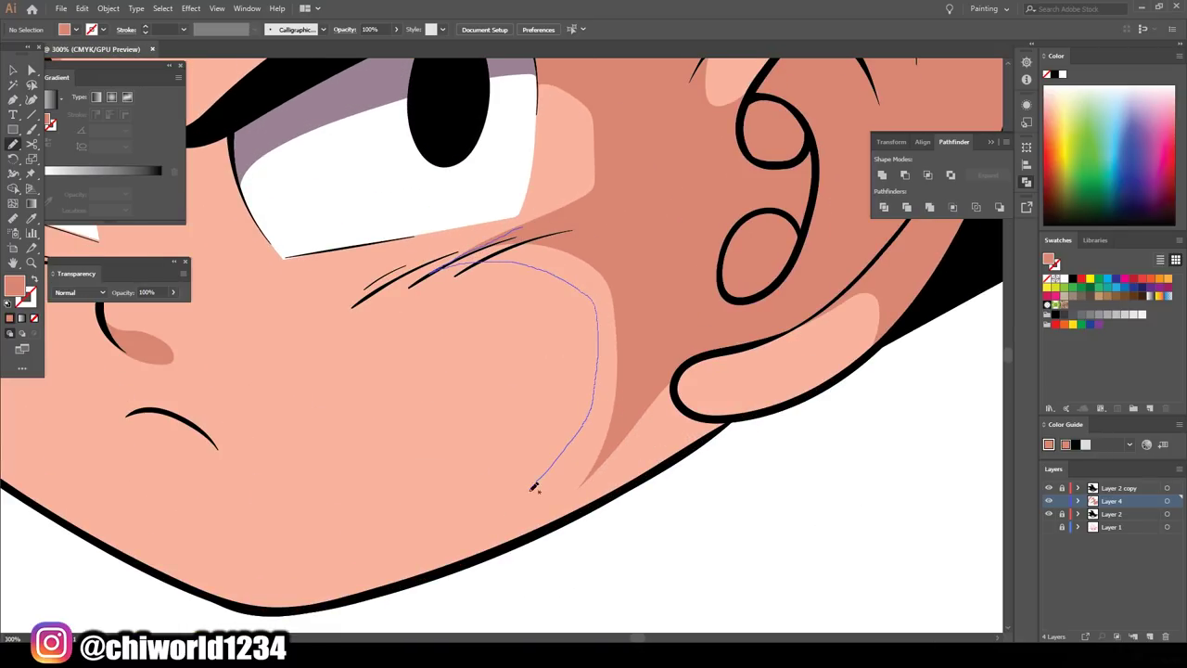
{"action": "left_click_drag", "start_coordinate": [709, 416], "coordinate": [712, 419]}
{"action": "scroll", "coordinate": [750, 469], "scroll_direction": "down", "scroll_amount": 3}
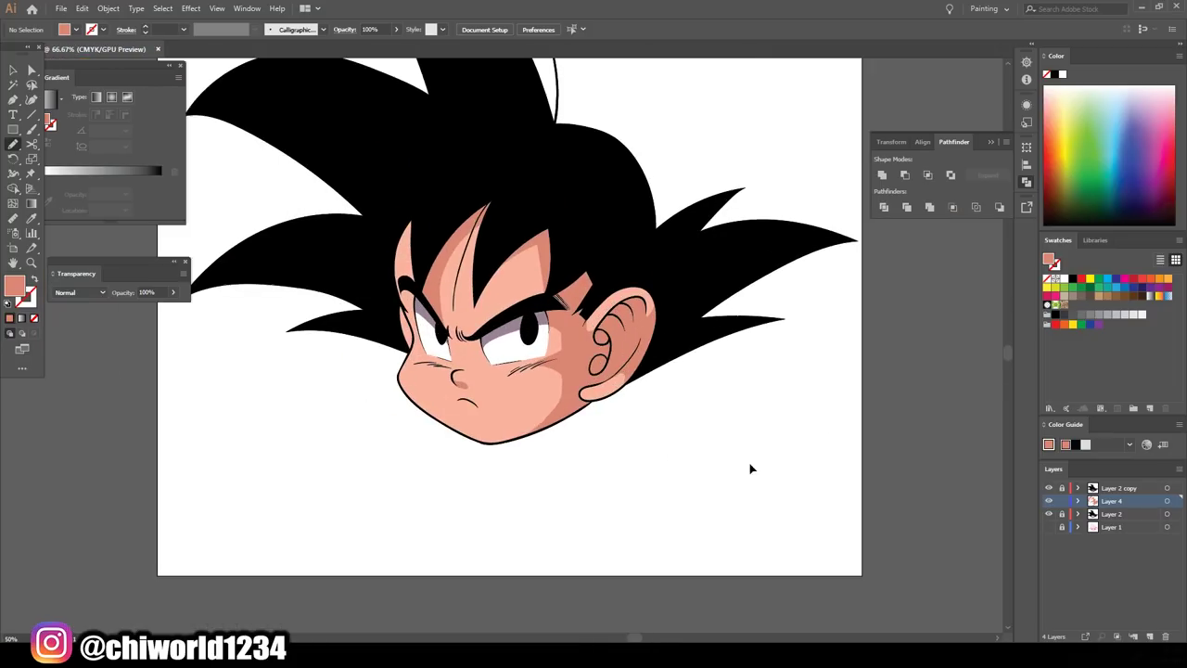
{"action": "scroll", "coordinate": [729, 458], "scroll_direction": "up", "scroll_amount": 5}
{"action": "left_click_drag", "start_coordinate": [675, 461], "coordinate": [677, 463]}
{"action": "scroll", "coordinate": [789, 305], "scroll_direction": "down", "scroll_amount": 2}
{"action": "scroll", "coordinate": [925, 368], "scroll_direction": "down", "scroll_amount": 3}
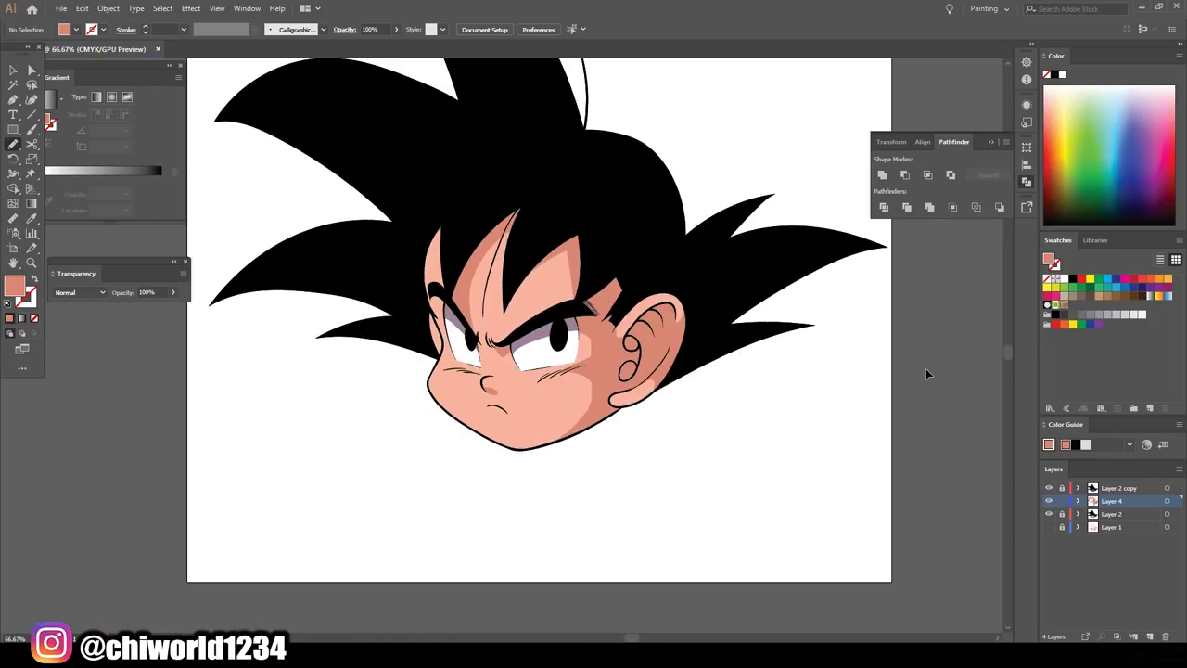
{"action": "scroll", "coordinate": [542, 325], "scroll_direction": "up", "scroll_amount": 4}
Edge the left forehead spike, then raise the shadows' saturation in Recolor Artwork.
{"action": "left_click_drag", "start_coordinate": [509, 243], "coordinate": [511, 245]}
{"action": "scroll", "coordinate": [511, 244], "scroll_direction": "down", "scroll_amount": 2}
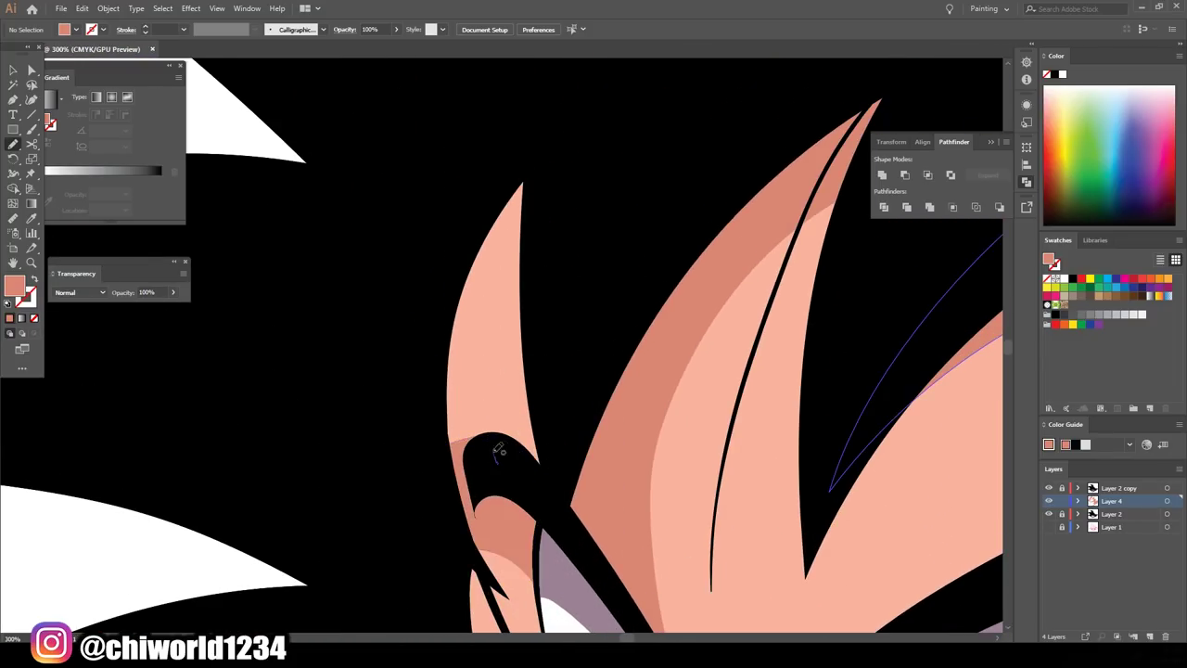
{"action": "scroll", "coordinate": [320, 334], "scroll_direction": "down", "scroll_amount": 3}
{"action": "scroll", "coordinate": [364, 208], "scroll_direction": "up", "scroll_amount": 3}
{"action": "left_click", "coordinate": [482, 278]}
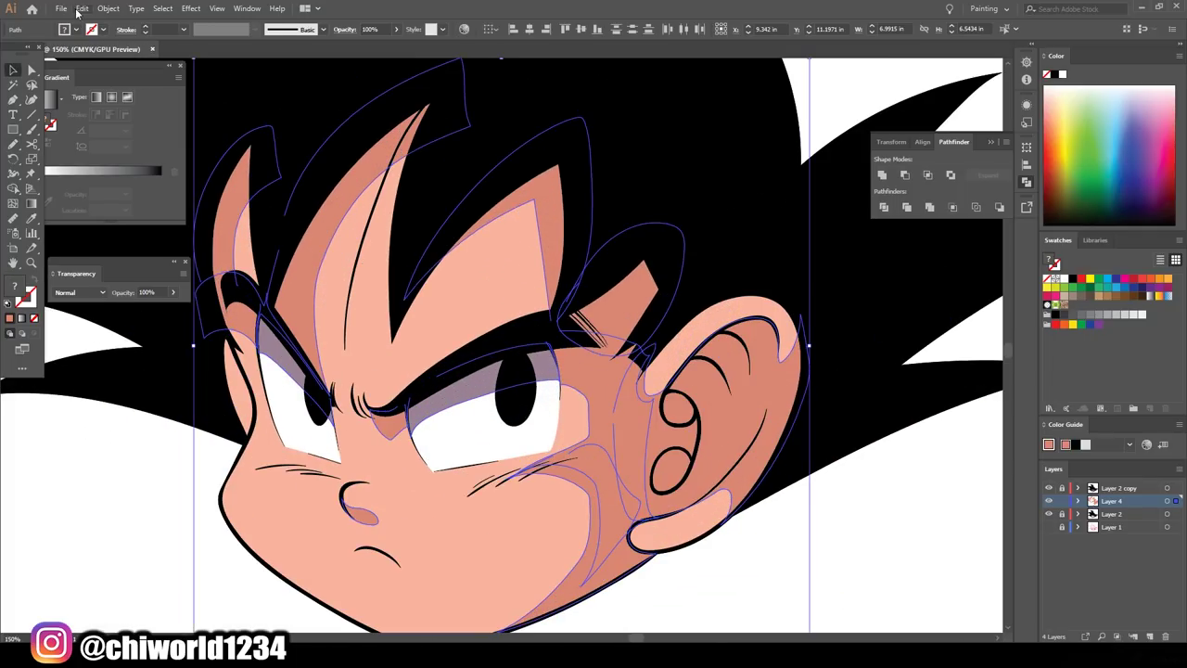
{"action": "left_click", "coordinate": [475, 29]}
{"action": "left_click_drag", "start_coordinate": [918, 567], "coordinate": [907, 575]}
Apply the more saturated shadow colour and set the fill to a deep red.
{"action": "left_click", "coordinate": [1123, 624]}
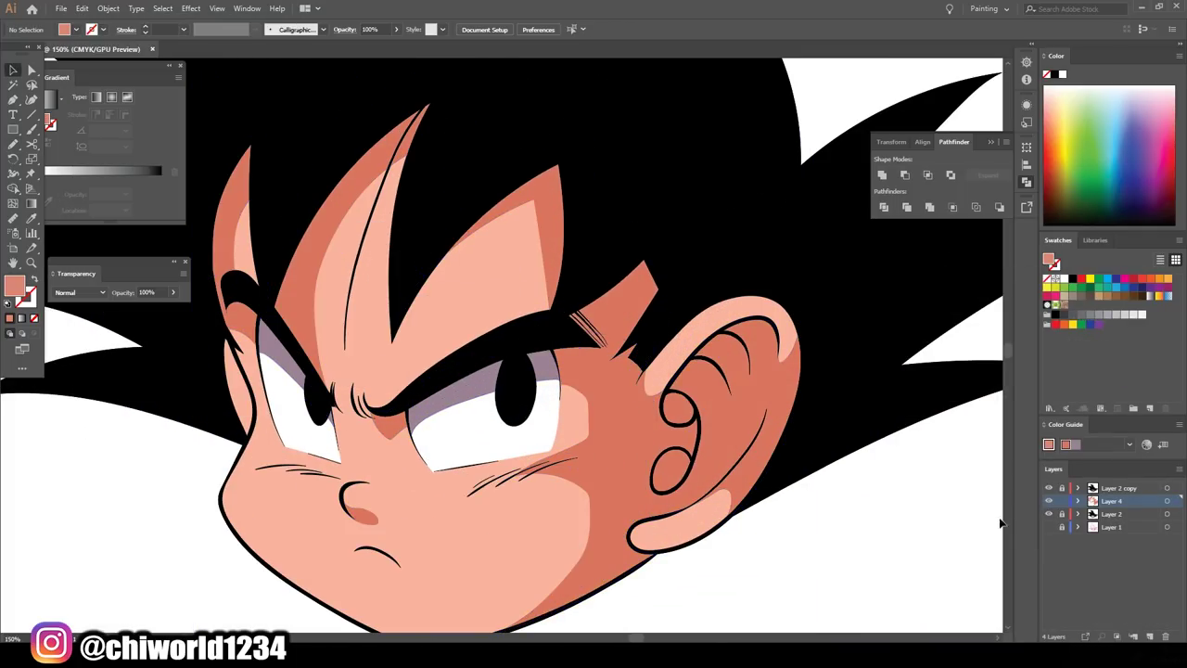
{"action": "scroll", "coordinate": [789, 522], "scroll_direction": "down", "scroll_amount": 3}
{"action": "scroll", "coordinate": [789, 522], "scroll_direction": "up", "scroll_amount": 1}
{"action": "scroll", "coordinate": [789, 533], "scroll_direction": "up", "scroll_amount": 5}
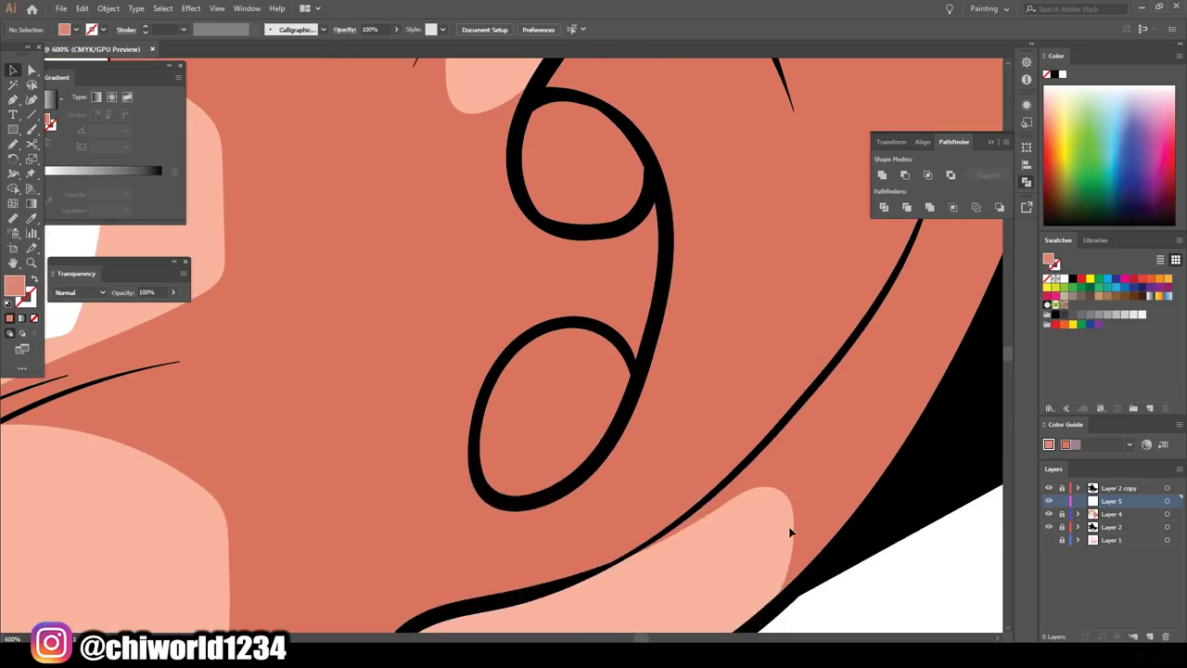
{"action": "double_click", "coordinate": [14, 285]}
{"action": "left_click", "coordinate": [836, 561]}
{"action": "key", "text": "Return"}
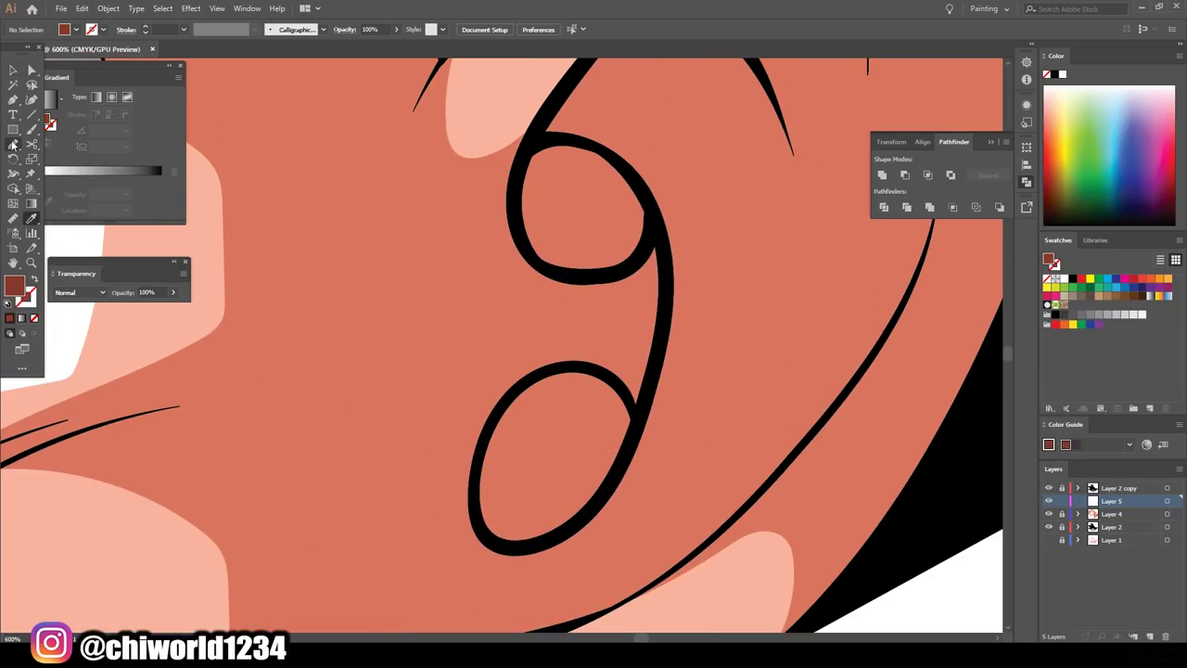
Fill the upper and lower inner ear folds with deep reddish-brown.
{"action": "left_click_drag", "start_coordinate": [534, 148], "coordinate": [532, 150]}
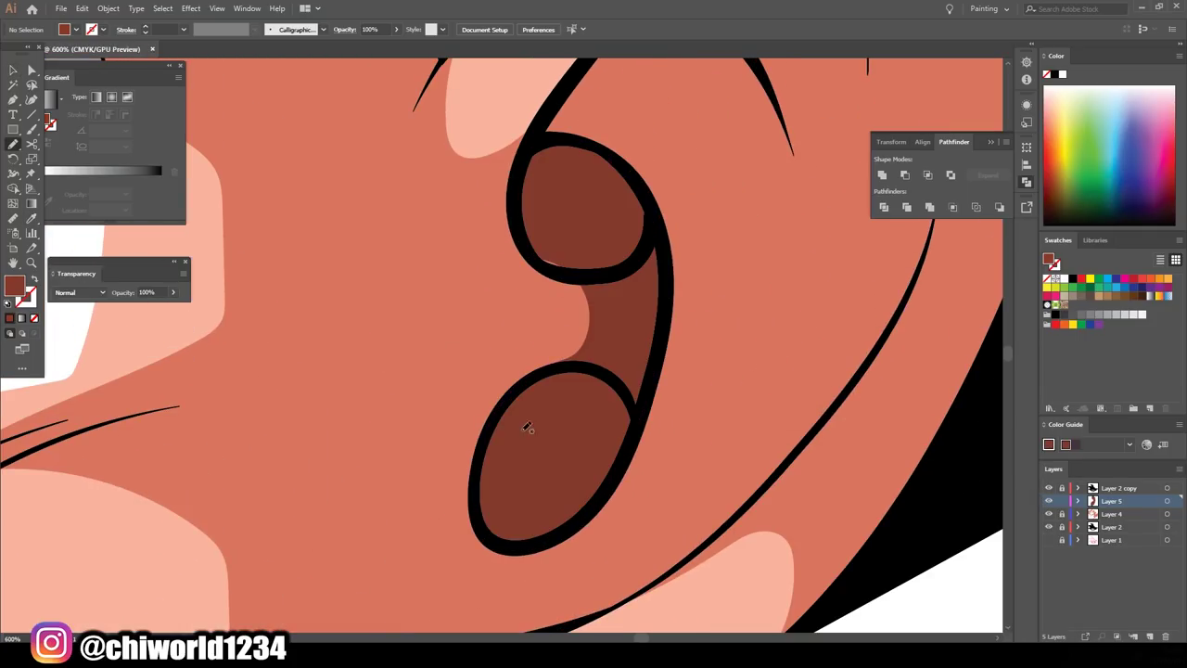
{"action": "scroll", "coordinate": [652, 445], "scroll_direction": "down", "scroll_amount": 2}
{"action": "scroll", "coordinate": [378, 443], "scroll_direction": "up", "scroll_amount": 3}
{"action": "left_click_drag", "start_coordinate": [668, 454], "coordinate": [419, 483]}
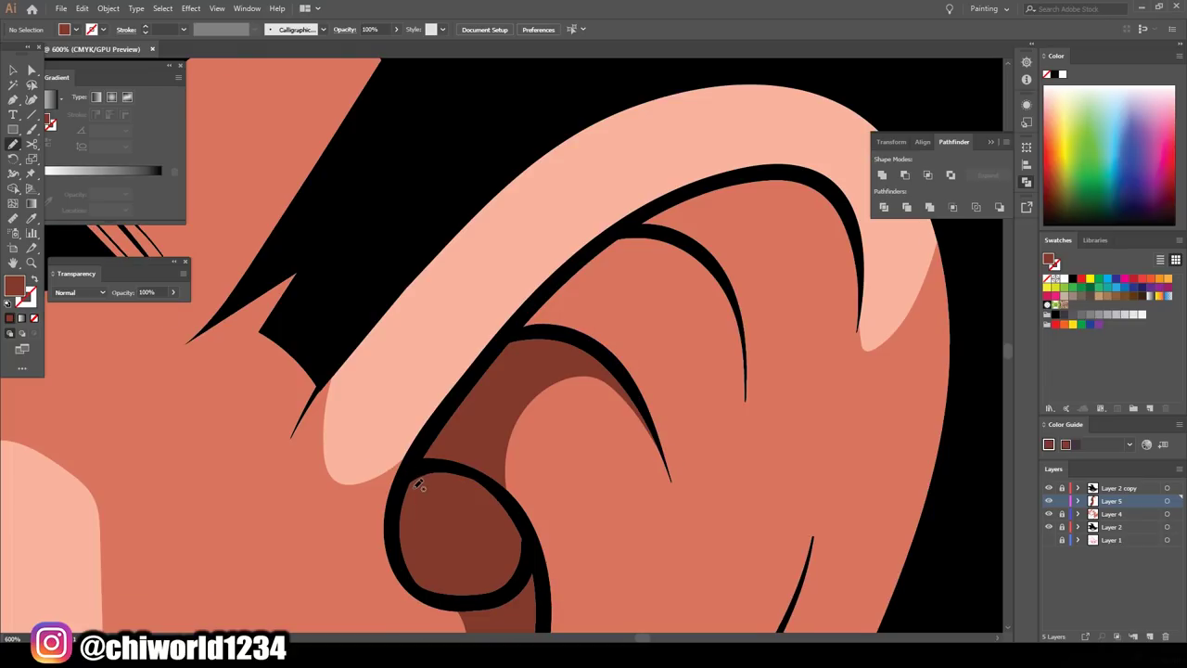
{"action": "left_click_drag", "start_coordinate": [756, 315], "coordinate": [598, 350]}
{"action": "scroll", "coordinate": [543, 565], "scroll_direction": "down", "scroll_amount": 3}
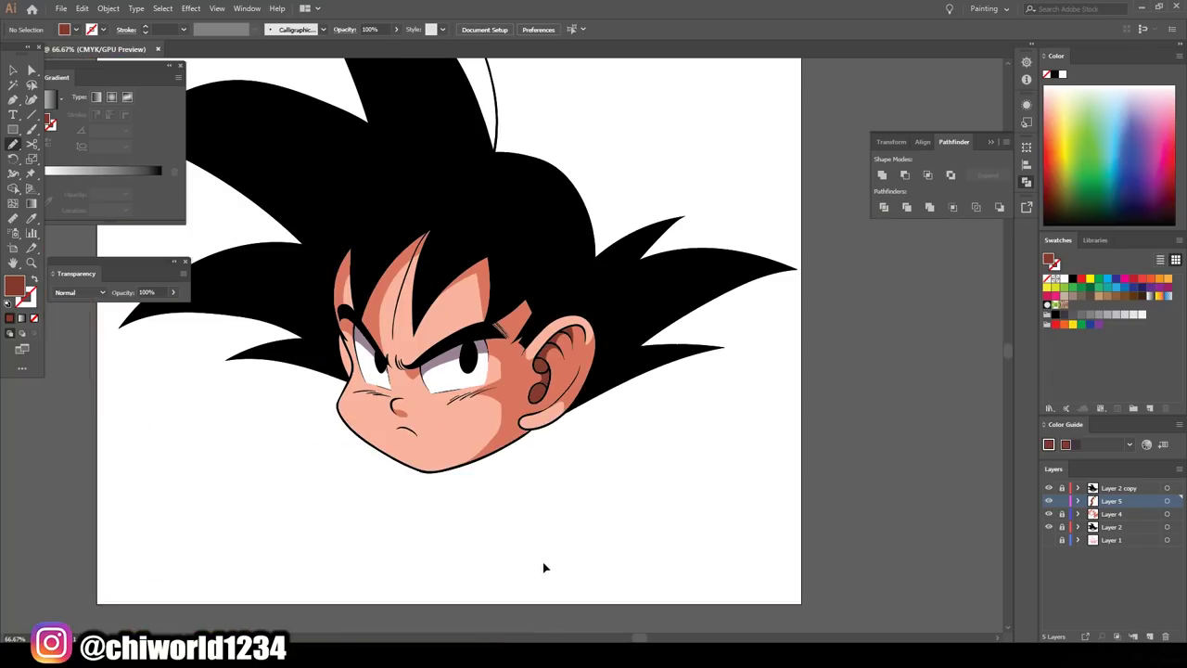
{"action": "scroll", "coordinate": [530, 562], "scroll_direction": "up", "scroll_amount": 3}
{"action": "scroll", "coordinate": [318, 249], "scroll_direction": "up", "scroll_amount": 3}
Add deep red shadows beside the hair and along the hair edge.
{"action": "left_click_drag", "start_coordinate": [720, 226], "coordinate": [722, 227]}
{"action": "scroll", "coordinate": [649, 278], "scroll_direction": "down", "scroll_amount": 2}
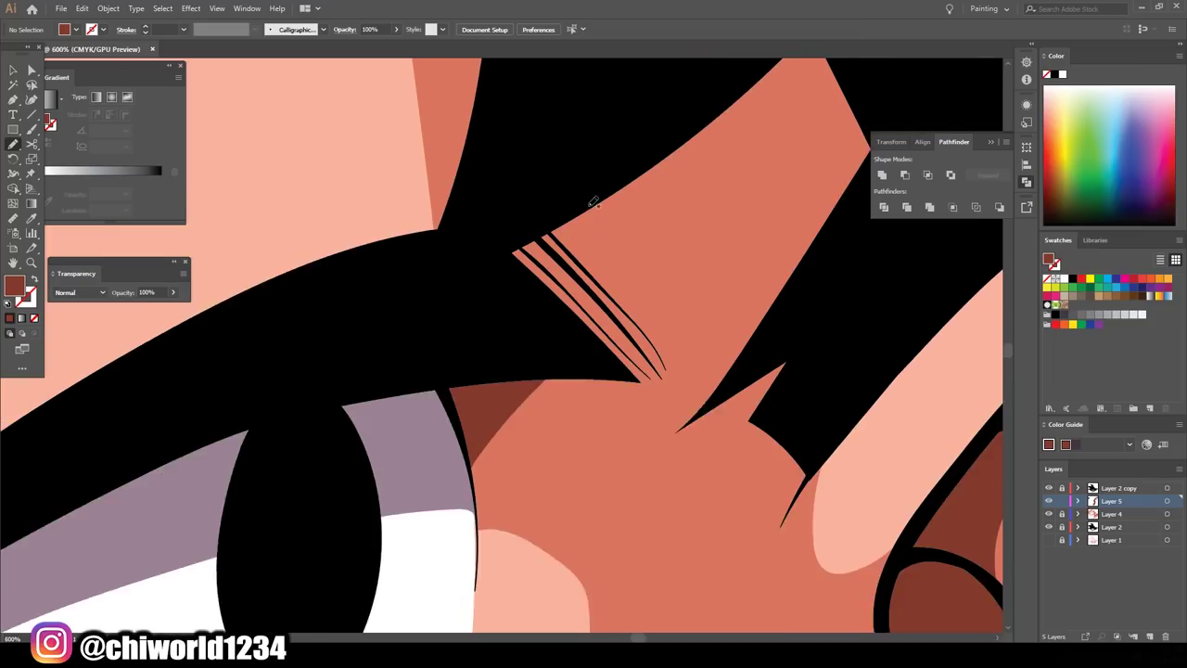
{"action": "scroll", "coordinate": [649, 279], "scroll_direction": "up", "scroll_amount": 2}
{"action": "scroll", "coordinate": [758, 586], "scroll_direction": "down", "scroll_amount": 3}
{"action": "scroll", "coordinate": [759, 586], "scroll_direction": "up", "scroll_amount": 1}
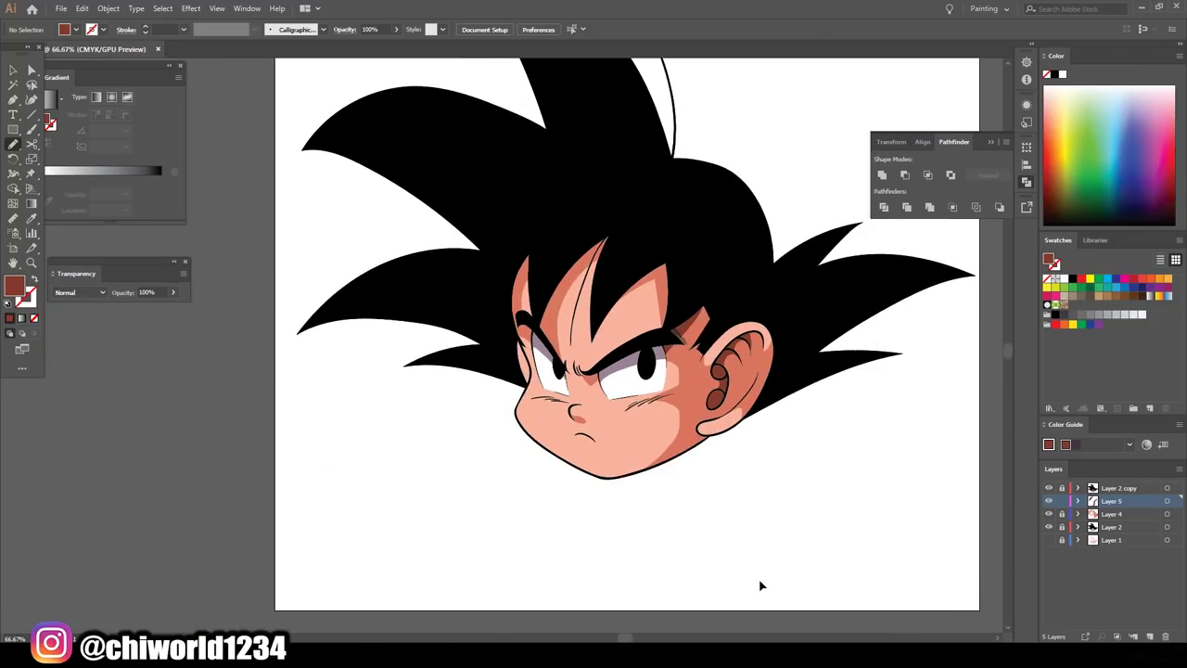
{"action": "scroll", "coordinate": [455, 429], "scroll_direction": "up", "scroll_amount": 3}
{"action": "scroll", "coordinate": [720, 238], "scroll_direction": "down", "scroll_amount": 3}
{"action": "scroll", "coordinate": [438, 484], "scroll_direction": "up", "scroll_amount": 2}
{"action": "left_click_drag", "start_coordinate": [437, 484], "coordinate": [438, 484]}
{"action": "scroll", "coordinate": [438, 484], "scroll_direction": "down", "scroll_amount": 5}
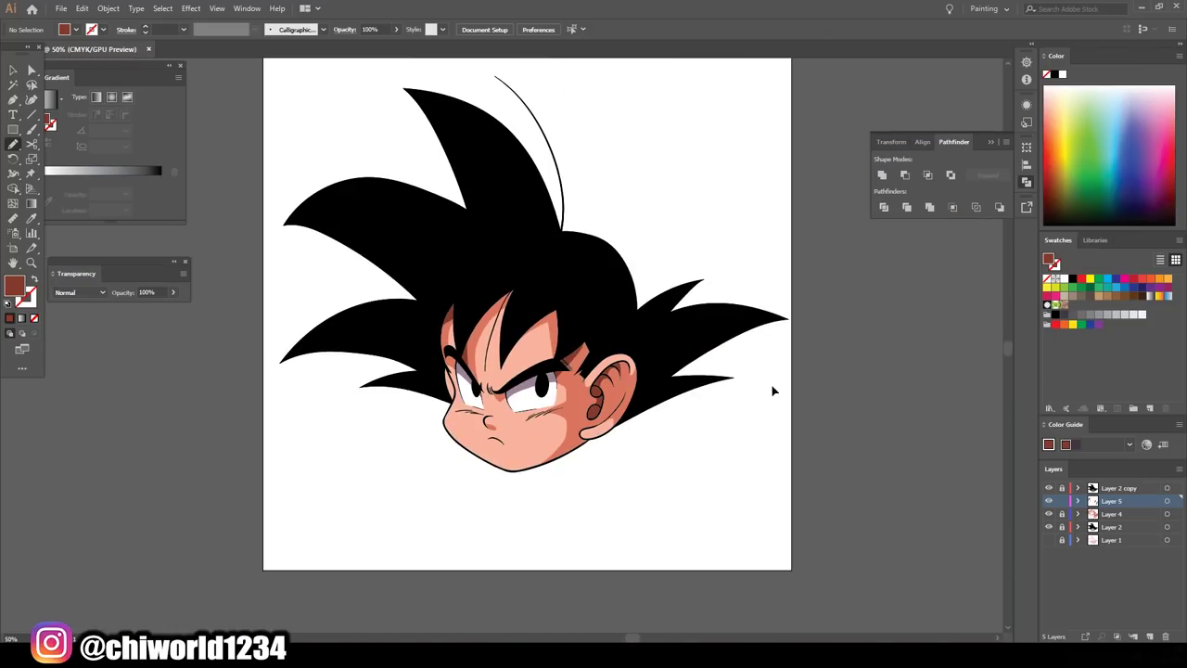
{"action": "scroll", "coordinate": [756, 379], "scroll_direction": "up", "scroll_amount": 2}
{"action": "key", "text": "ctrl+plus"}
{"action": "key", "text": "ctrl+plus"}
Sample the skin colour, lighten it to a light-pink fill, and brush a first highlight.
{"action": "key", "text": "i"}
{"action": "left_click", "coordinate": [565, 315]}
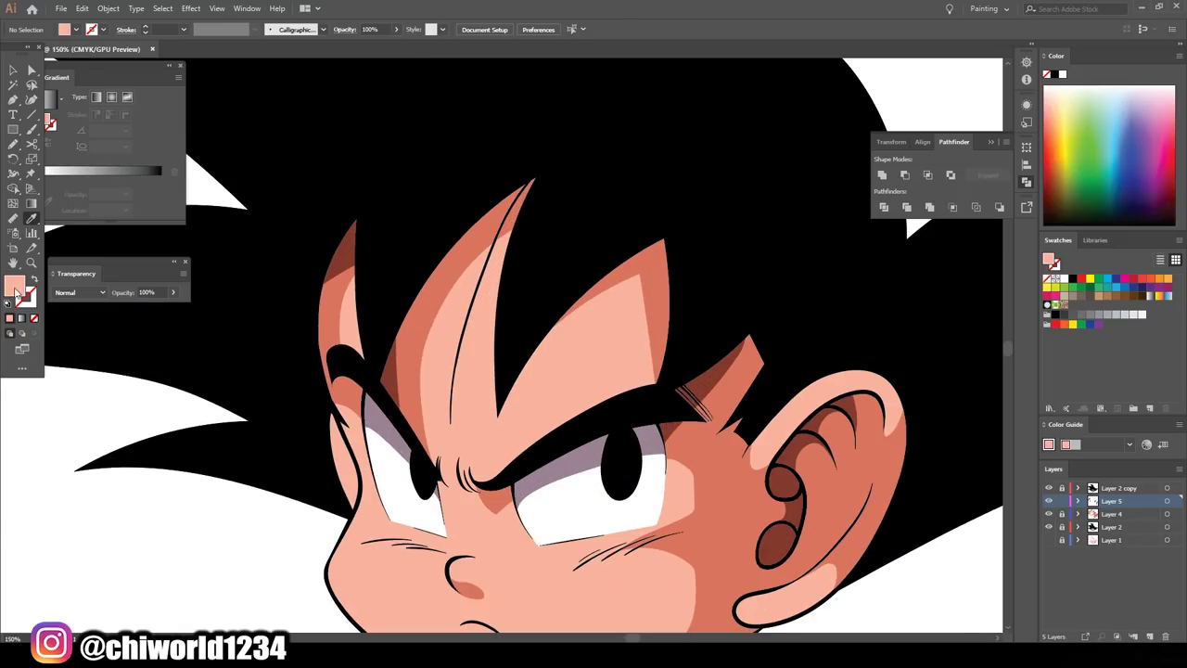
{"action": "double_click", "coordinate": [14, 286]}
{"action": "key", "text": "Return"}
{"action": "key", "text": "b"}
{"action": "key", "text": "ctrl+plus"}
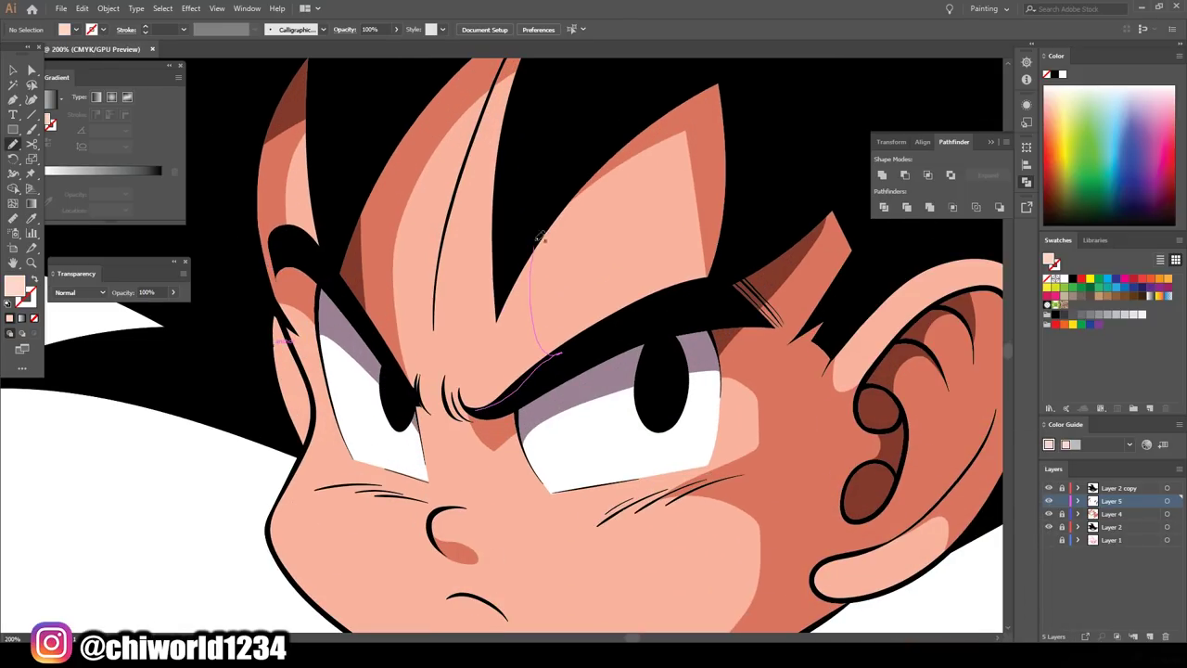
{"action": "left_click_drag", "start_coordinate": [538, 238], "coordinate": [538, 237]}
{"action": "scroll", "coordinate": [691, 526], "scroll_direction": "down", "scroll_amount": 4}
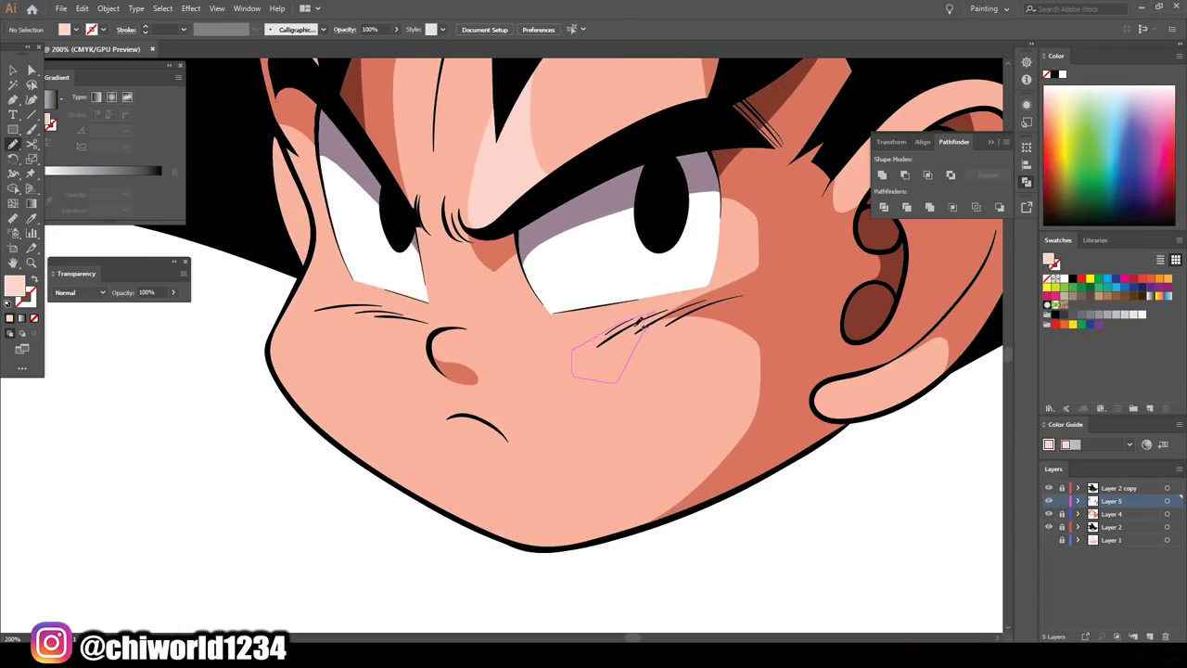
Paint light-pink highlights on the nose and along the jaw edge.
{"action": "key", "text": "ctrl+plus"}
{"action": "key", "text": "ctrl+plus"}
{"action": "left_click_drag", "start_coordinate": [658, 321], "coordinate": [580, 335]}
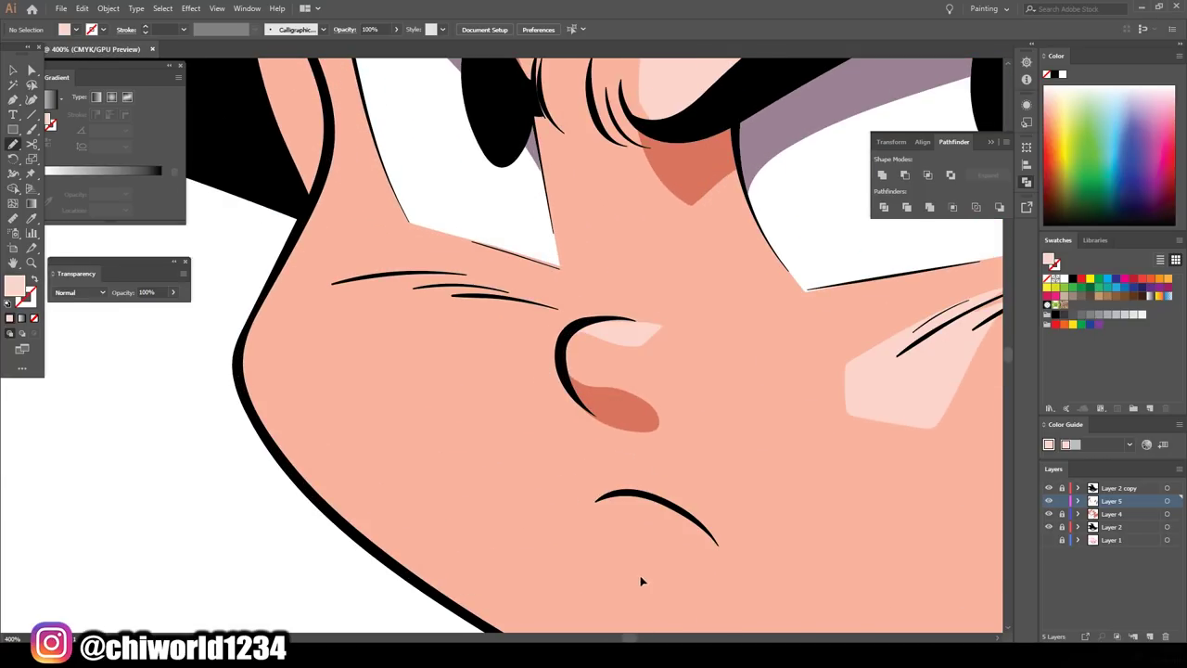
{"action": "key", "text": "ctrl+minus"}
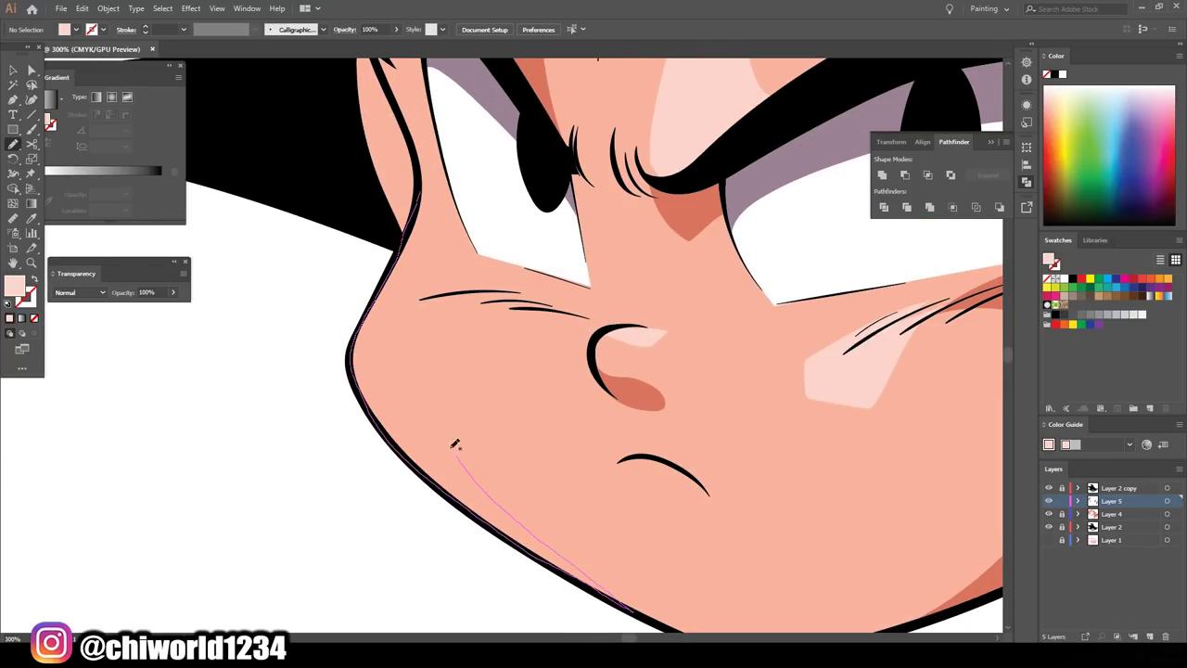
{"action": "left_click_drag", "start_coordinate": [442, 250], "coordinate": [442, 250]}
{"action": "key", "text": "ctrl+minus"}
{"action": "key", "text": "ctrl+minus"}
{"action": "key", "text": "ctrl+minus"}
{"action": "key", "text": "ctrl+minus"}
{"action": "key", "text": "ctrl+plus"}
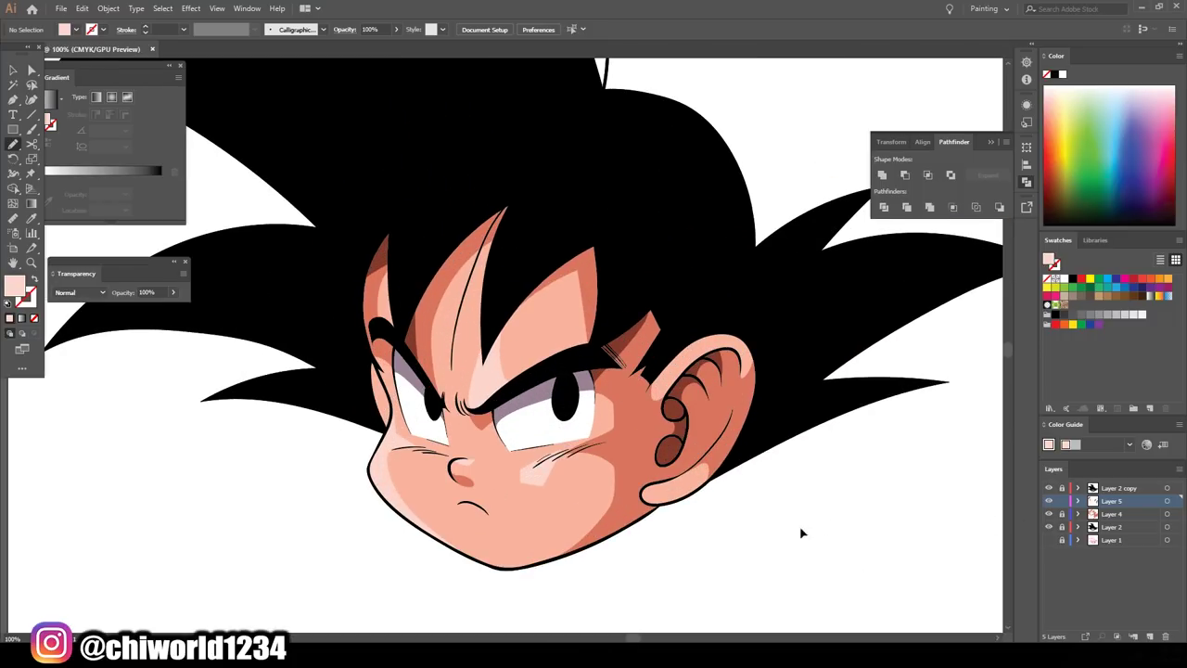
{"action": "key", "text": "ctrl+minus"}
{"action": "key", "text": "ctrl+l"}
{"action": "key", "text": "ctrl+plus"}
{"action": "key", "text": "ctrl+plus"}
{"action": "key", "text": "ctrl+plus"}
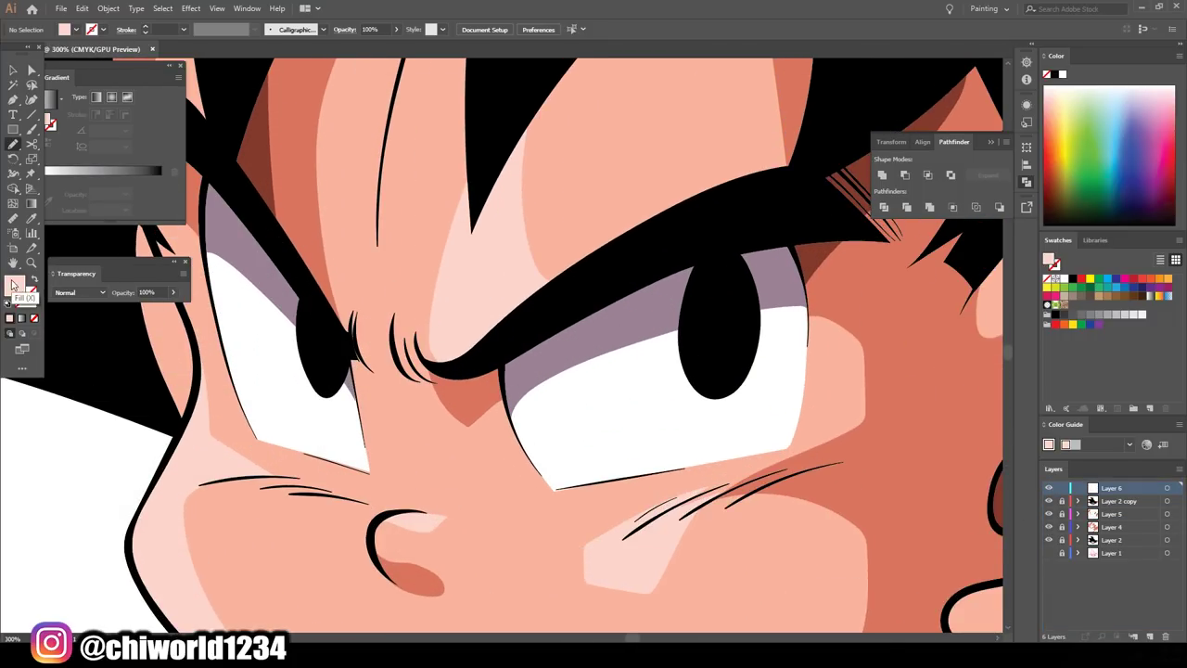
On a new layer, paint dark blue-grey irises in both eyes.
{"action": "double_click", "coordinate": [14, 286]}
{"action": "left_click", "coordinate": [906, 543]}
{"action": "left_click", "coordinate": [1026, 490]}
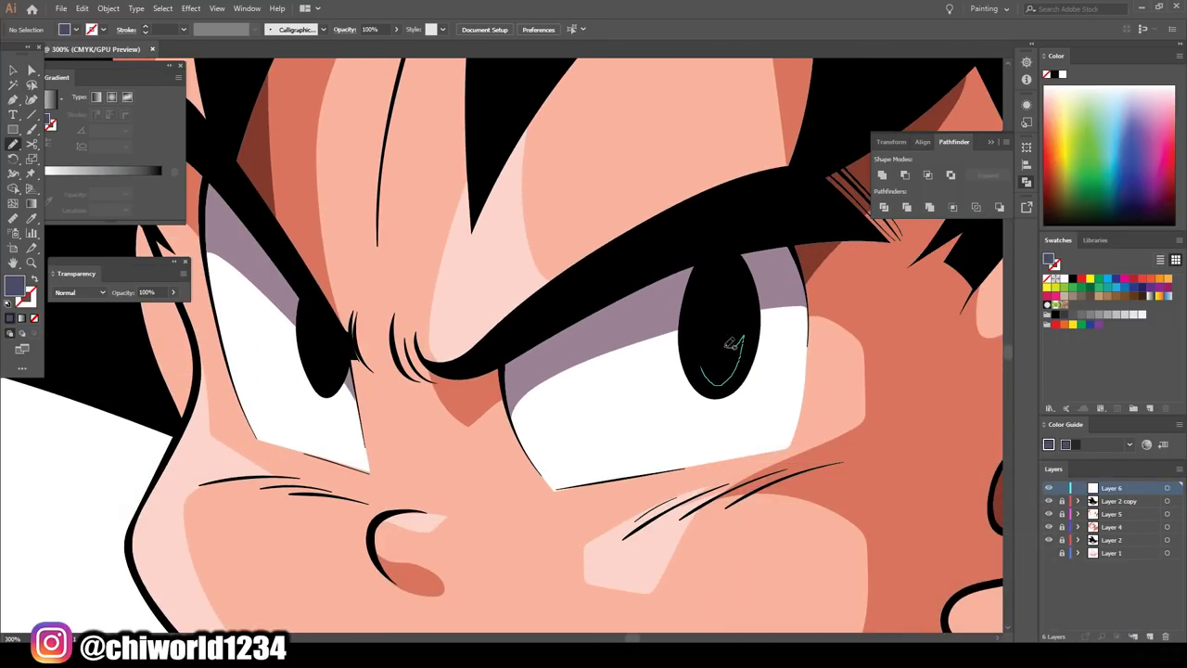
{"action": "left_click_drag", "start_coordinate": [733, 343], "coordinate": [733, 343]}
{"action": "left_click_drag", "start_coordinate": [320, 357], "coordinate": [324, 375]}
{"action": "key", "text": "ctrl+minus"}
{"action": "key", "text": "ctrl+minus"}
{"action": "key", "text": "ctrl+minus"}
{"action": "key", "text": "ctrl+plus"}
{"action": "key", "text": "ctrl+plus"}
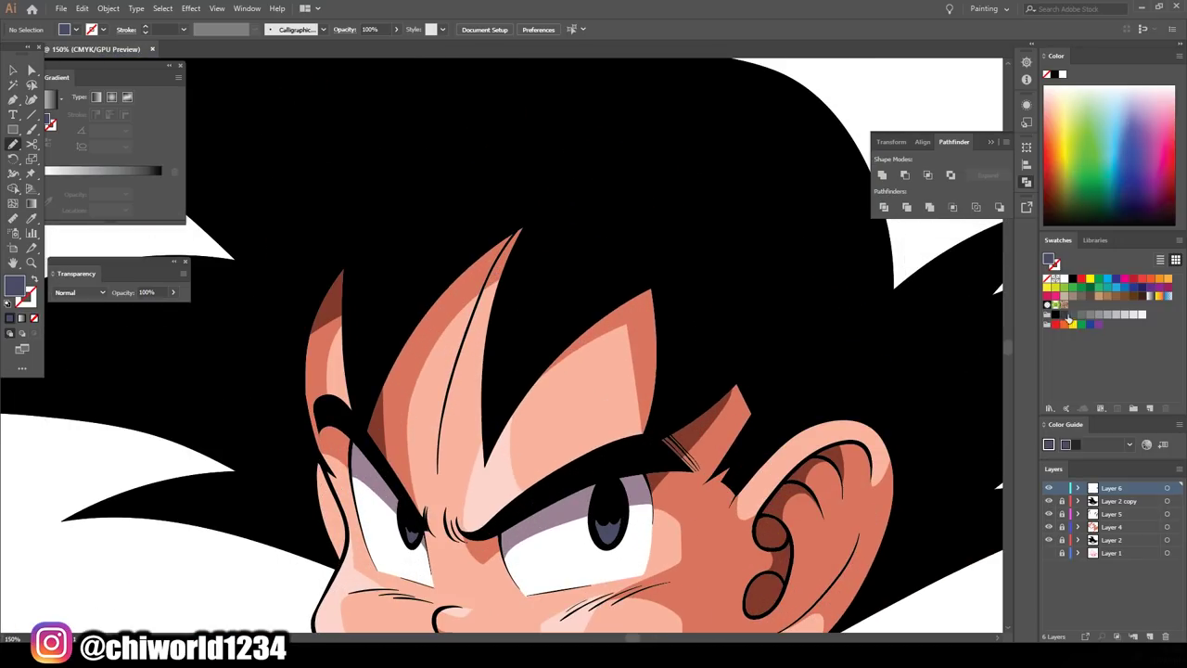
{"action": "scroll", "coordinate": [557, 371], "scroll_direction": "up", "scroll_amount": 3}
Pick a darker fill and paint a highlight stroke in the hair above the forehead.
{"action": "double_click", "coordinate": [14, 286]}
{"action": "left_click", "coordinate": [1025, 490]}
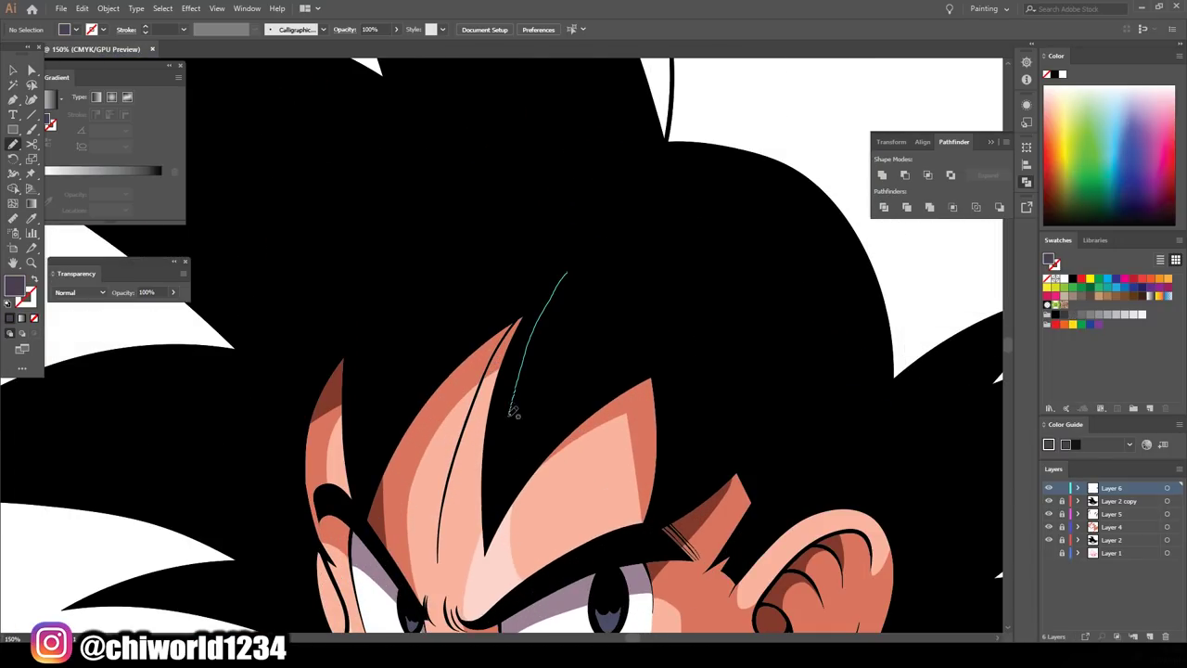
{"action": "left_click_drag", "start_coordinate": [512, 411], "coordinate": [513, 413]}
{"action": "key", "text": "ctrl+minus"}
{"action": "key", "text": "ctrl+z"}
{"action": "left_click_drag", "start_coordinate": [644, 257], "coordinate": [571, 367]}
{"action": "key", "text": "ctrl+minus"}
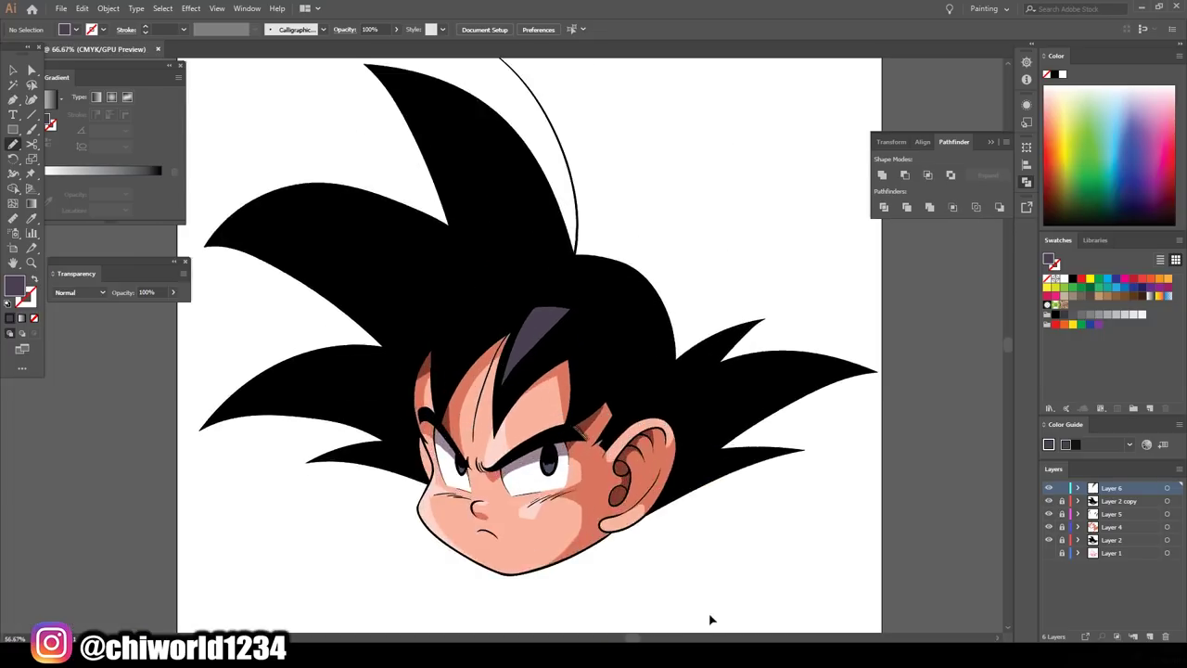
{"action": "key", "text": "ctrl+plus"}
Recolour the forehead hair highlight to a darker purple-grey.
{"action": "key", "text": "v"}
{"action": "left_click", "coordinate": [542, 333]}
{"action": "double_click", "coordinate": [14, 286]}
{"action": "left_click", "coordinate": [1015, 487]}
{"action": "key", "text": "ctrl+minus"}
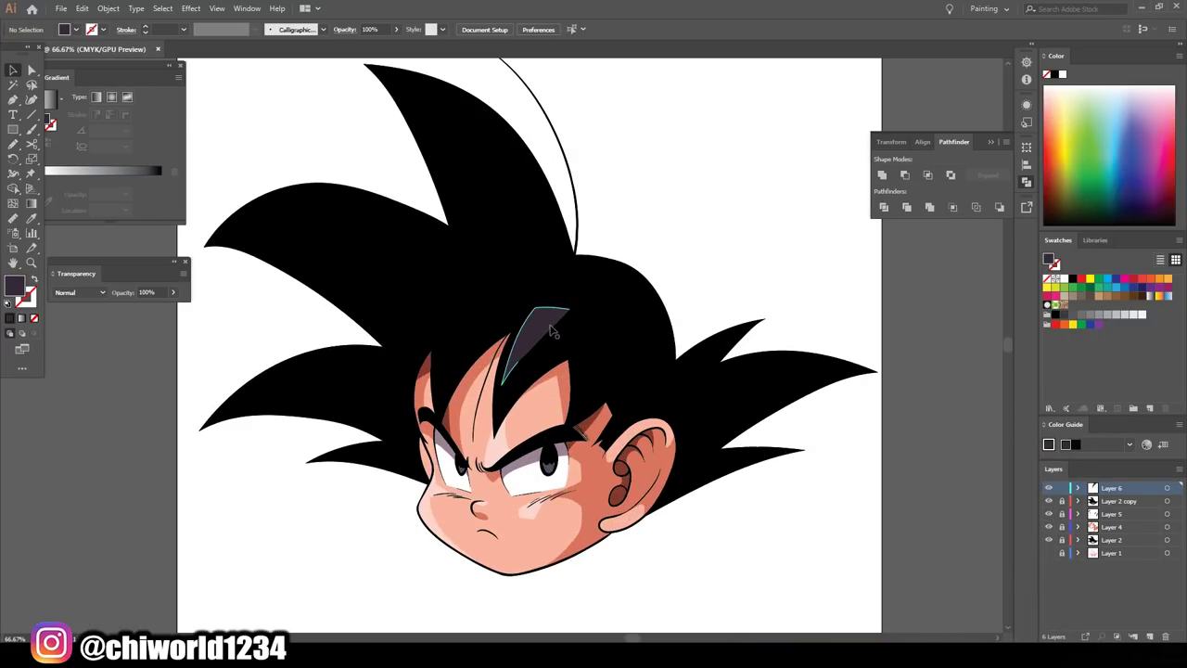
{"action": "double_click", "coordinate": [14, 286]}
{"action": "left_click", "coordinate": [1027, 489]}
{"action": "key", "text": "ctrl+plus"}
{"action": "key", "text": "ctrl+plus"}
{"action": "key", "text": "b"}
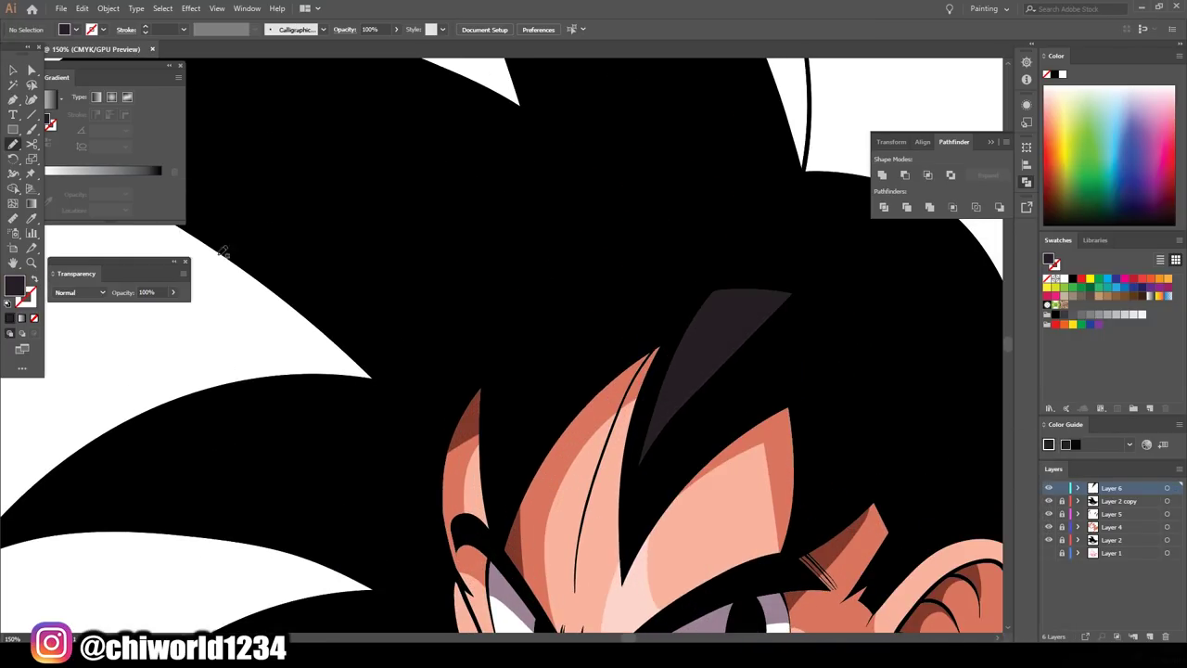
Brush purple-grey highlights along the left hair spike's top edge.
{"action": "mouse_move", "coordinate": [491, 447]}
{"action": "left_mouse_down"}
{"action": "mouse_move", "coordinate": [439, 453]}
{"action": "mouse_move", "coordinate": [491, 464]}
{"action": "left_mouse_up"}
{"action": "key", "text": "ctrl+z"}
{"action": "key", "text": "ctrl+minus"}
{"action": "key", "text": "ctrl+minus"}
{"action": "key", "text": "ctrl+plus"}
{"action": "key", "text": "ctrl+plus"}
{"action": "key", "text": "ctrl+plus"}
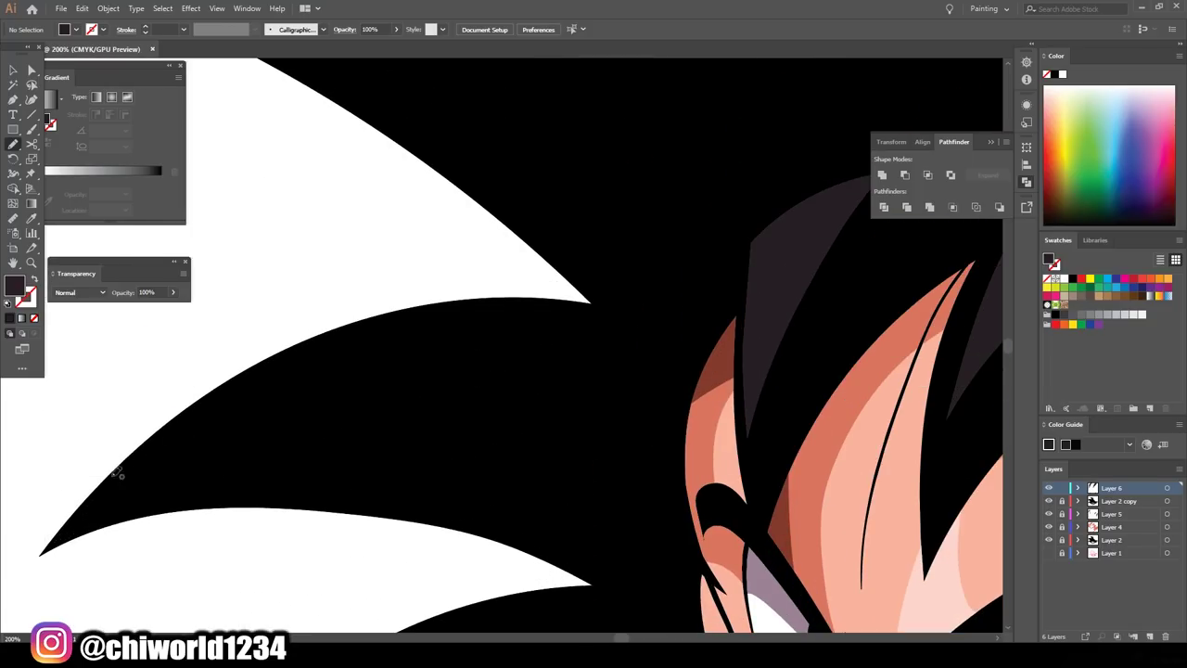
{"action": "left_click_drag", "start_coordinate": [118, 474], "coordinate": [492, 305]}
{"action": "key", "text": "ctrl+minus"}
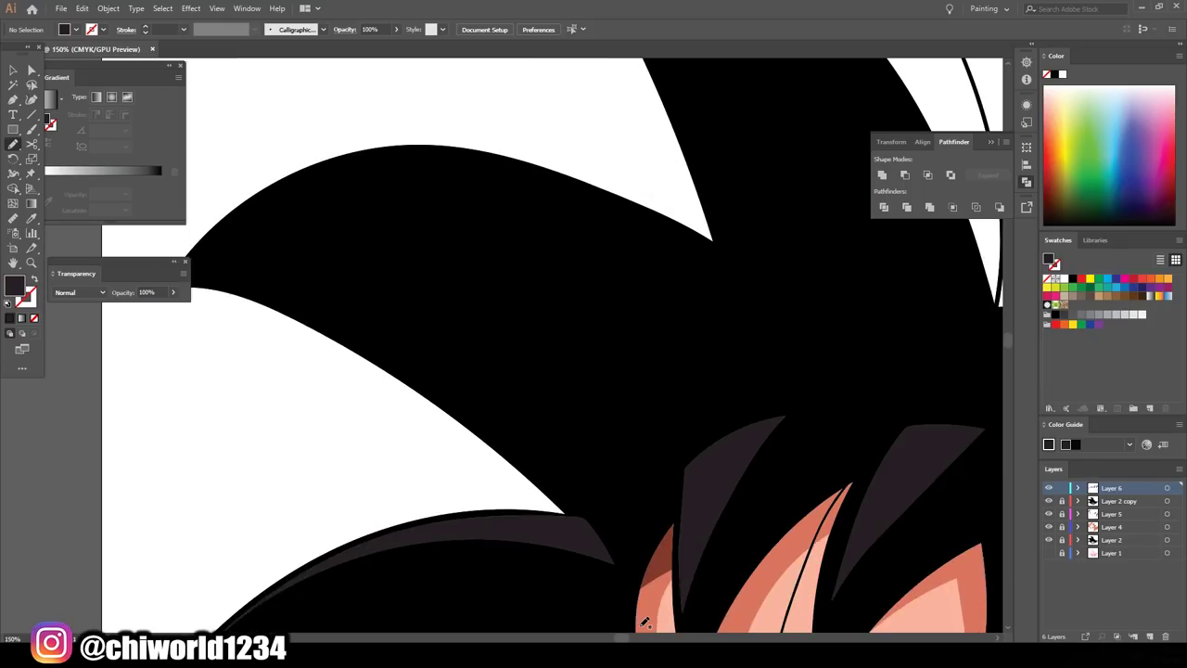
{"action": "scroll", "coordinate": [482, 468], "scroll_direction": "up", "scroll_amount": 1}
{"action": "left_click_drag", "start_coordinate": [482, 468], "coordinate": [738, 316]}
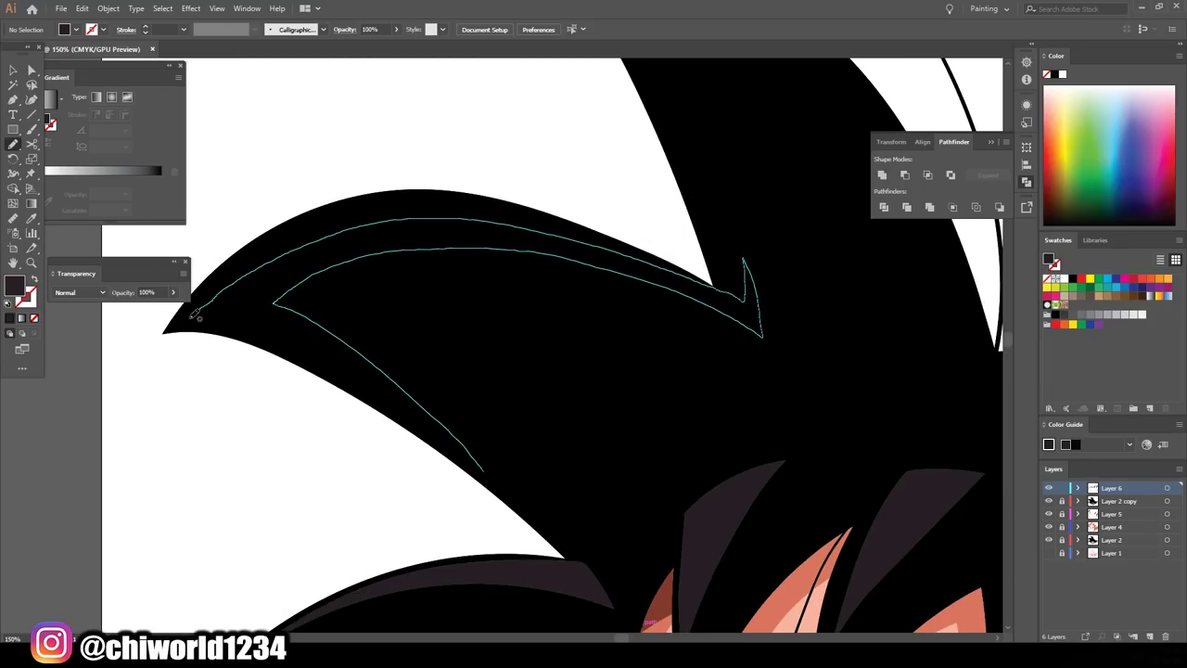
{"action": "left_click_drag", "start_coordinate": [597, 241], "coordinate": [306, 352]}
Extend highlights to the left spike's tip and edge, and along the tall top spike.
{"action": "key", "text": "ctrl+plus"}
{"action": "scroll", "coordinate": [624, 529], "scroll_direction": "up", "scroll_amount": 1}
{"action": "left_click_drag", "start_coordinate": [252, 405], "coordinate": [292, 334]}
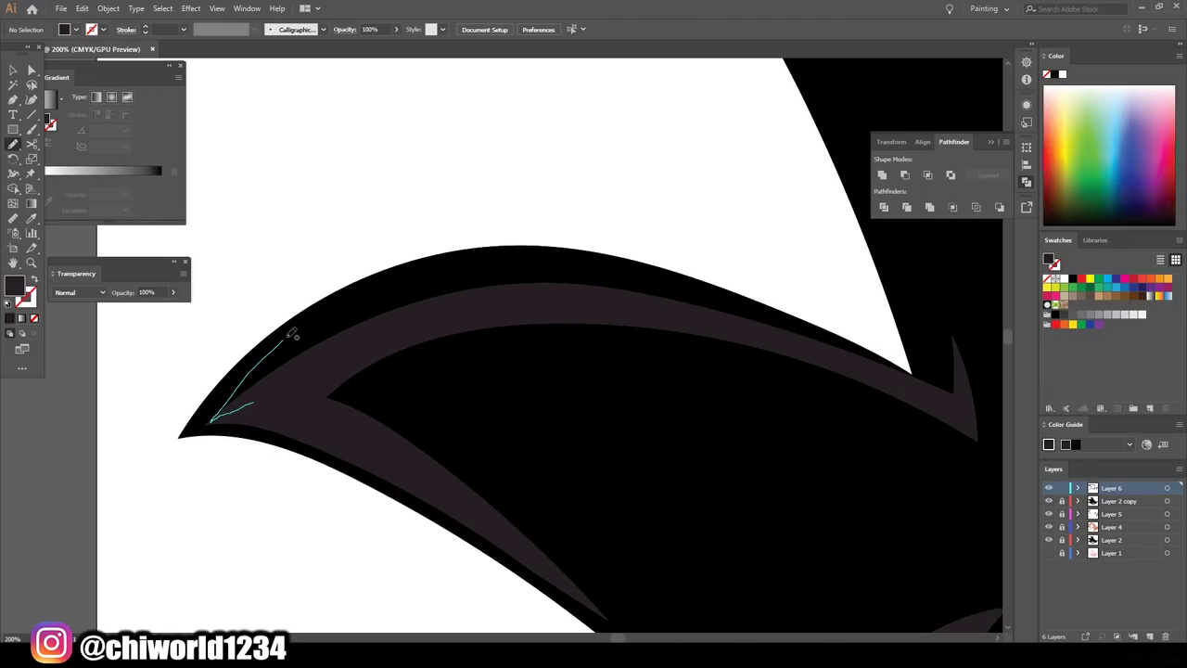
{"action": "left_click_drag", "start_coordinate": [875, 374], "coordinate": [876, 376]}
{"action": "key", "text": "ctrl+minus"}
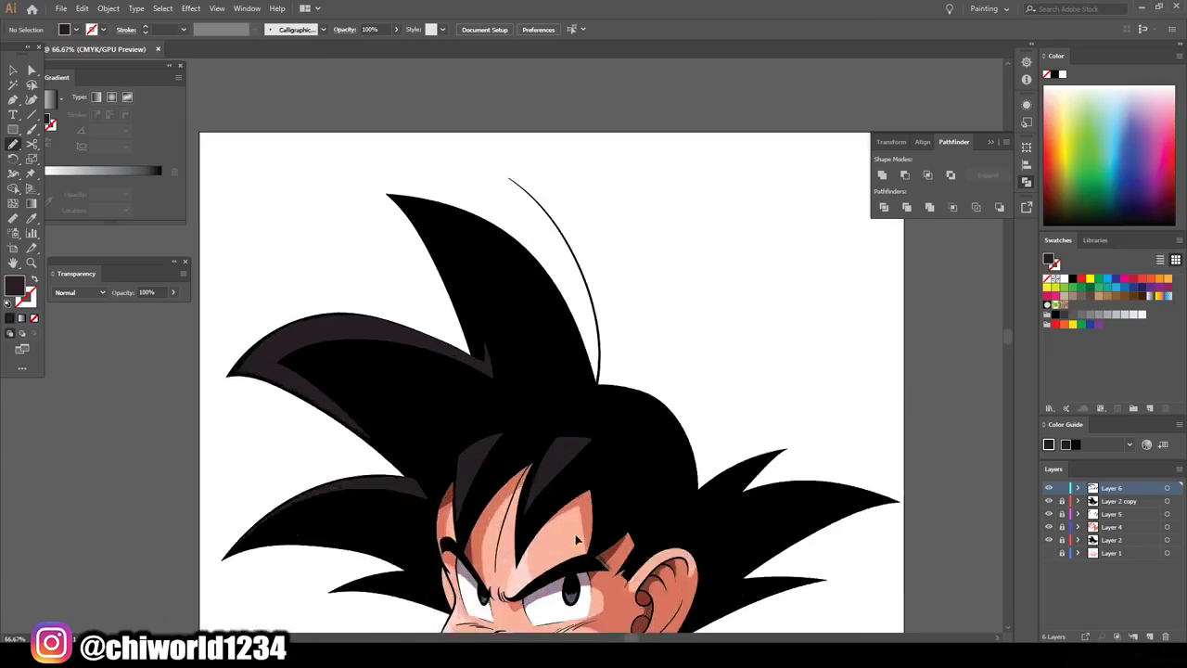
{"action": "key", "text": "ctrl+plus"}
{"action": "left_click_drag", "start_coordinate": [279, 492], "coordinate": [559, 538]}
{"action": "left_click_drag", "start_coordinate": [471, 253], "coordinate": [685, 243]}
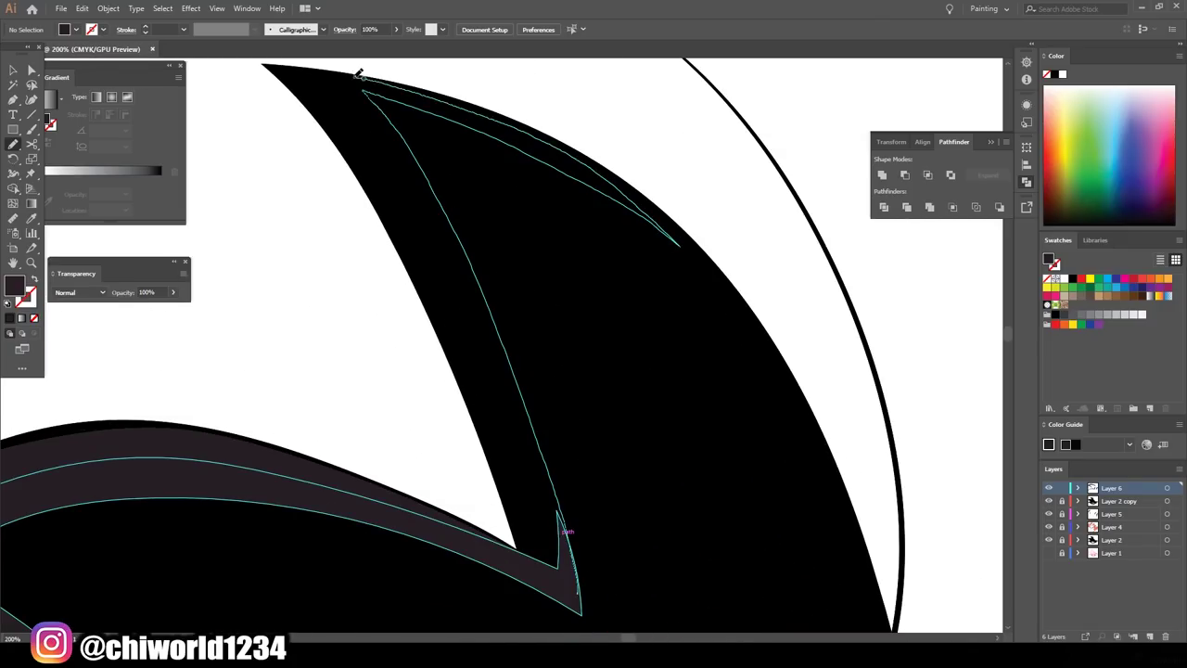
{"action": "left_click_drag", "start_coordinate": [415, 234], "coordinate": [414, 235]}
Add purple-grey highlights near the forehead, on the crown, and along the right spikes.
{"action": "key", "text": "ctrl+minus"}
{"action": "key", "text": "ctrl+plus"}
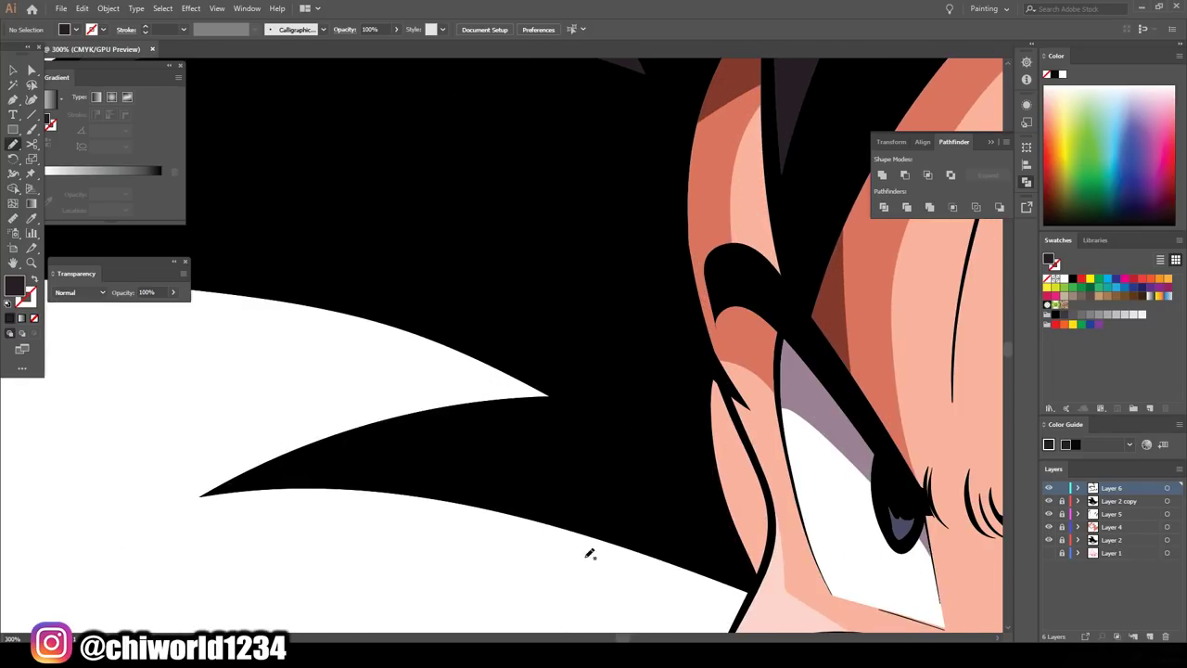
{"action": "left_click_drag", "start_coordinate": [451, 422], "coordinate": [451, 422]}
{"action": "key", "text": "ctrl+minus"}
{"action": "key", "text": "ctrl+plus"}
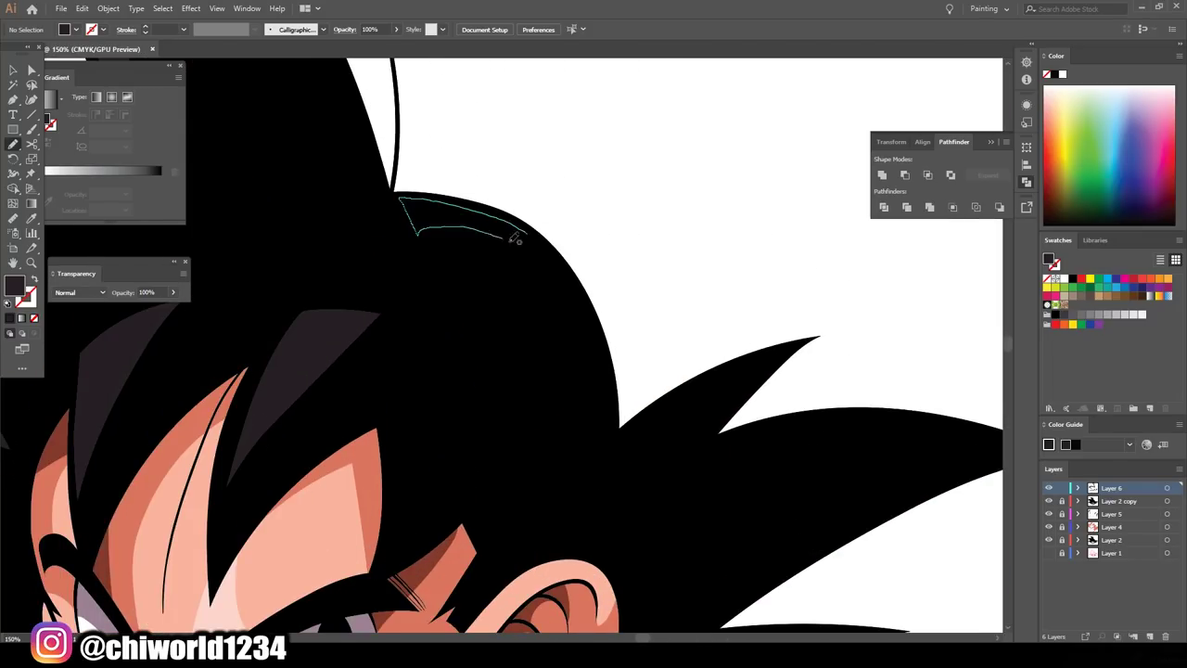
{"action": "left_click_drag", "start_coordinate": [516, 239], "coordinate": [415, 210]}
{"action": "key", "text": "ctrl+minus"}
{"action": "key", "text": "ctrl+plus"}
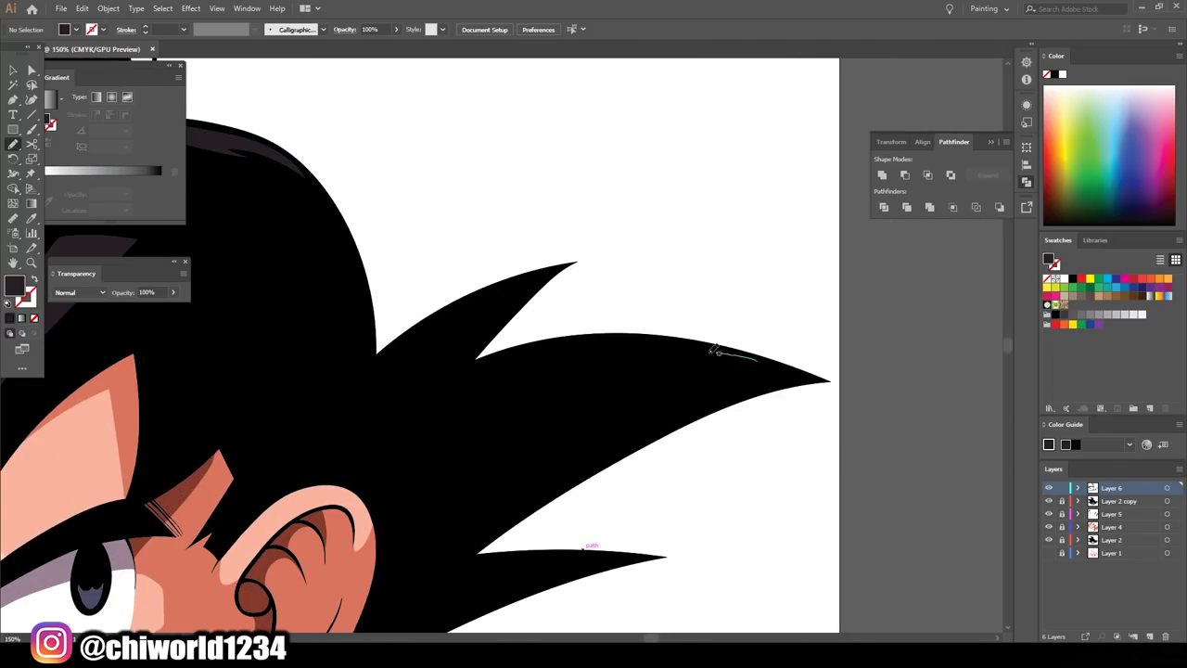
{"action": "left_click_drag", "start_coordinate": [702, 347], "coordinate": [422, 411]}
{"action": "left_click_drag", "start_coordinate": [524, 278], "coordinate": [405, 341]}
{"action": "key", "text": "ctrl+minus"}
{"action": "key", "text": "ctrl+plus"}
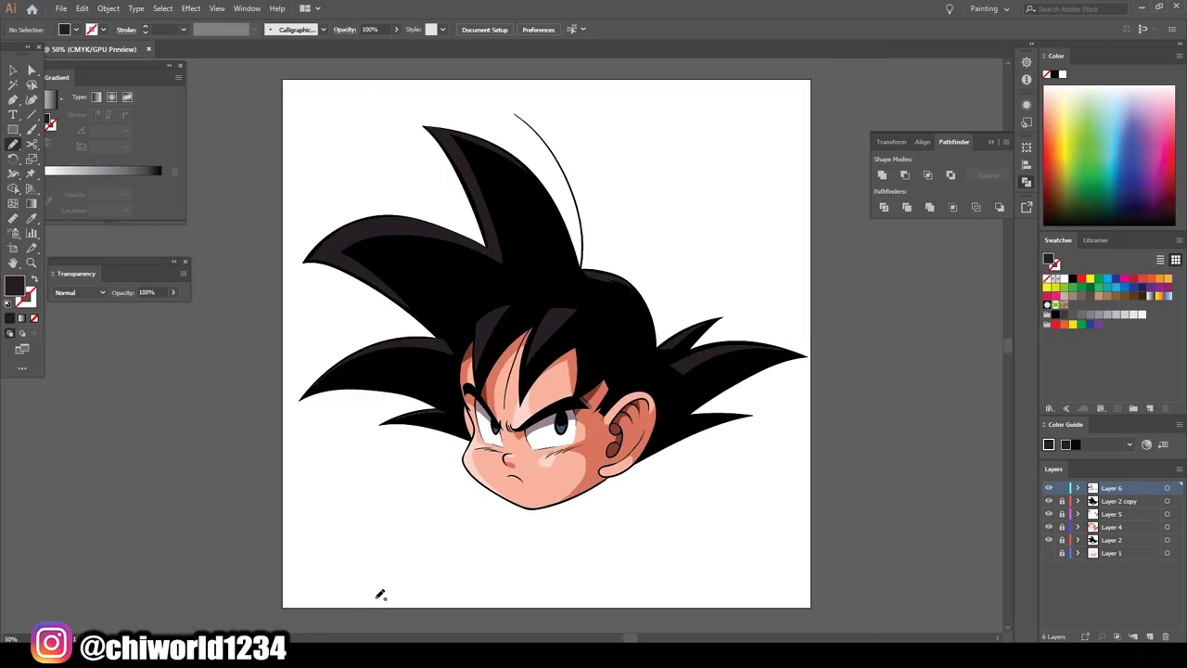
{"action": "key", "text": "ctrl+plus"}
Check the blue-grey iris reflections up close, deselect them, and view the finished head on the full artboard.
{"action": "key", "text": "ctrl+plus"}
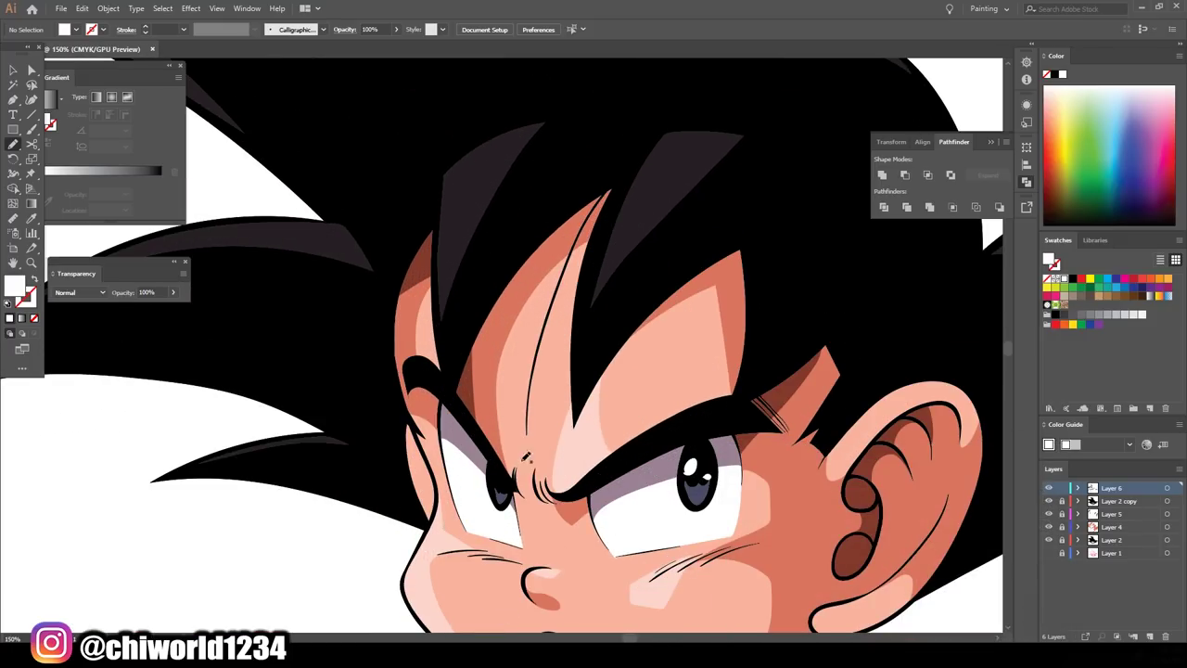
{"action": "key", "text": "ctrl+plus"}
{"action": "key", "text": "ctrl+plus"}
{"action": "key", "text": "v"}
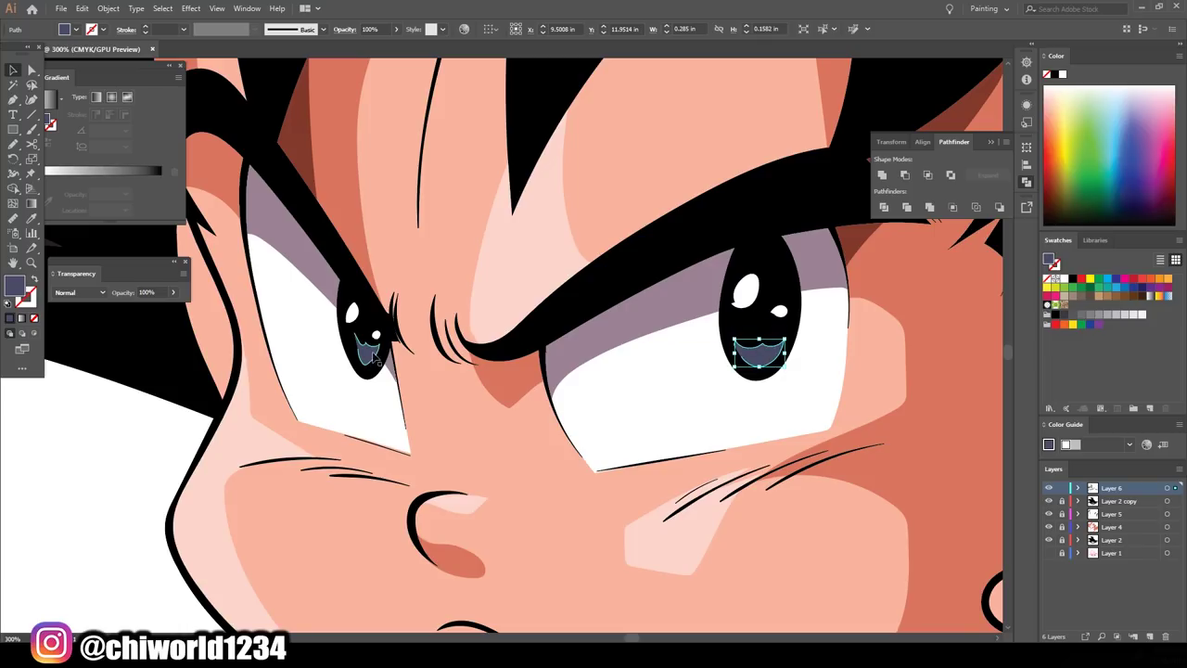
{"action": "key", "text": "ctrl+0"}
{"action": "left_click", "coordinate": [680, 575]}
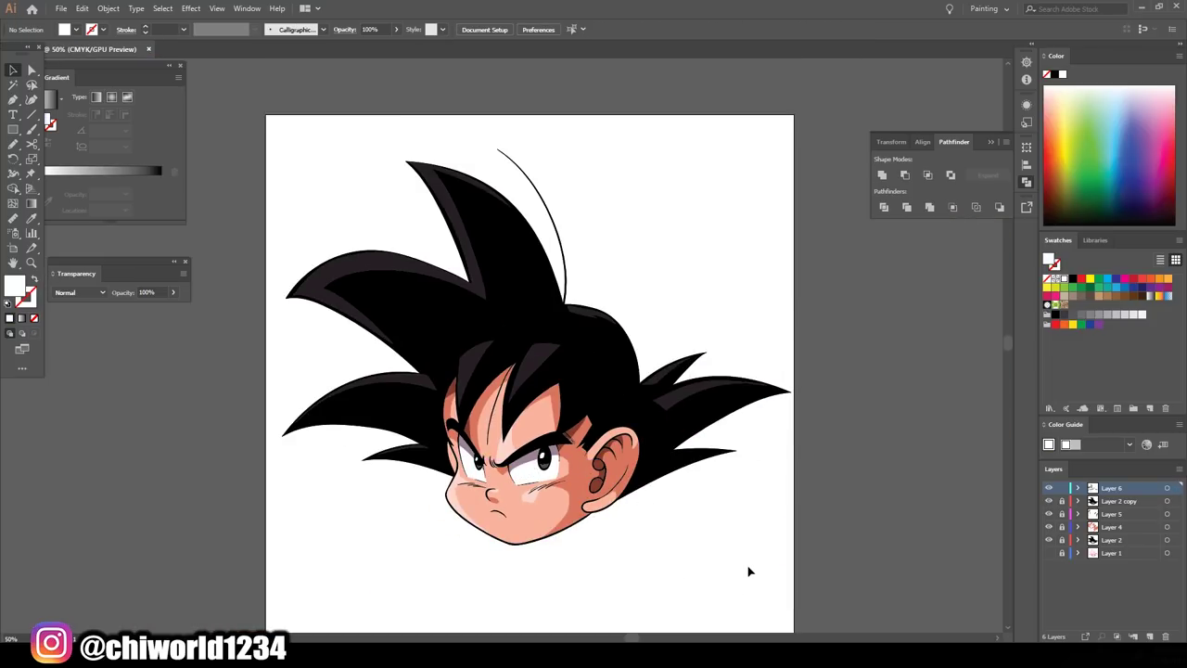
{"action": "key", "text": "b"}
{"action": "scroll", "coordinate": [517, 454], "scroll_direction": "up", "scroll_amount": 5}
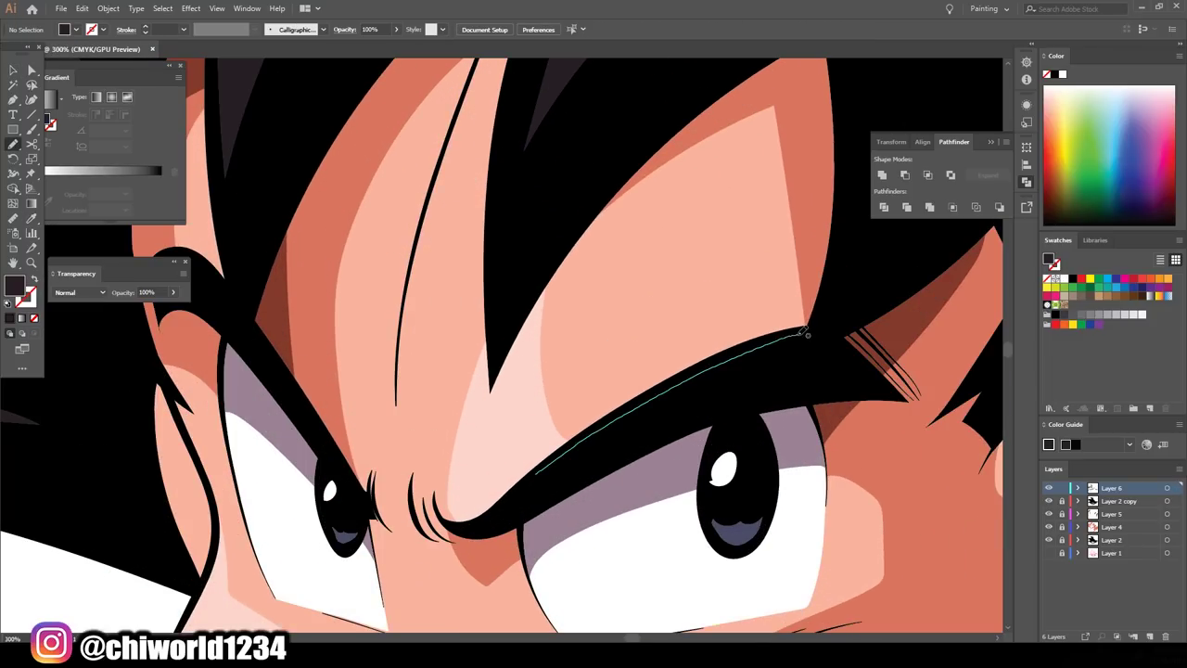
{"action": "scroll", "coordinate": [662, 412], "scroll_direction": "down", "scroll_amount": 5}
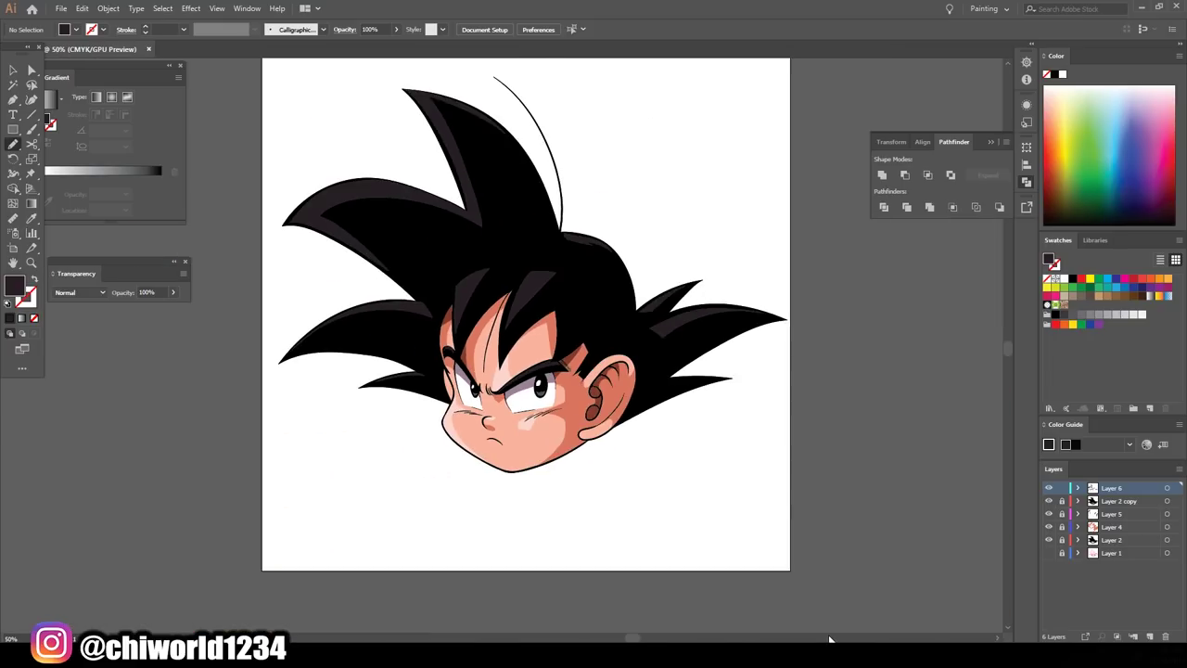